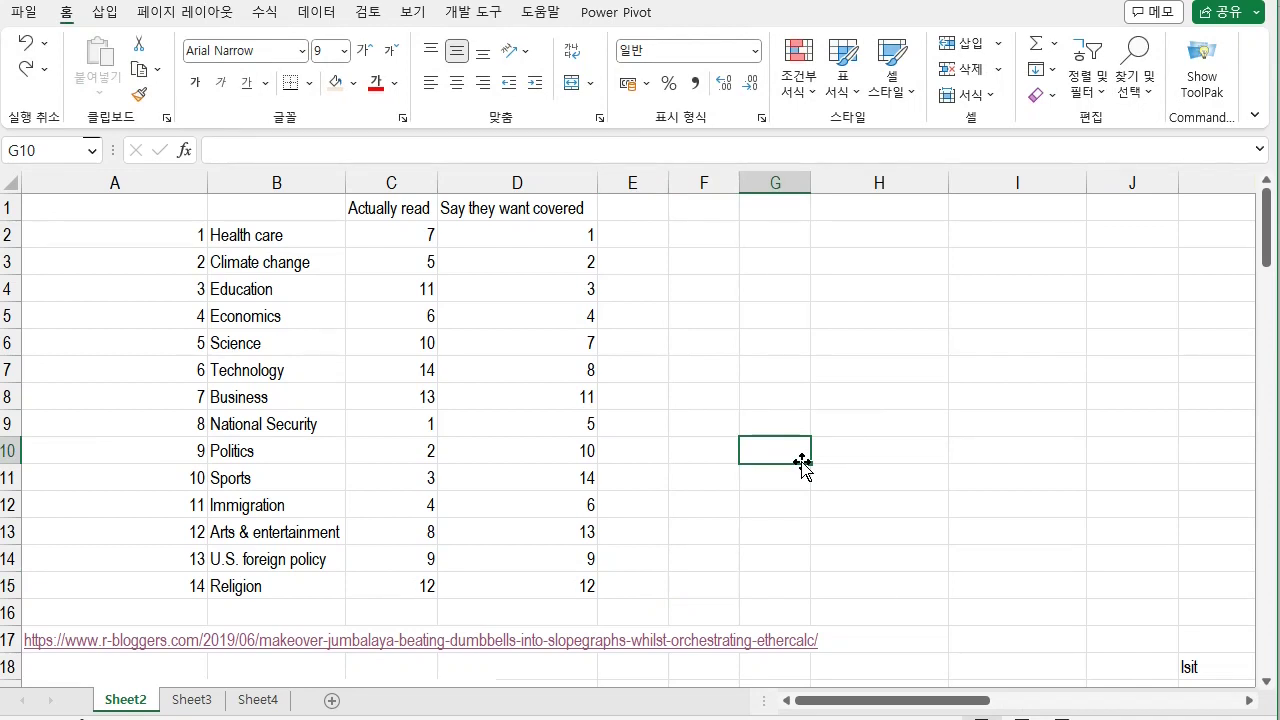
- Copy the topics and both rank columns (B2:D15) from Sheet2 into a new worksheet starting at B2
click(1255, 117)
click(1260, 184)
click(1027, 216)
drag(266, 134, 581, 488)
key(ctrl+c)
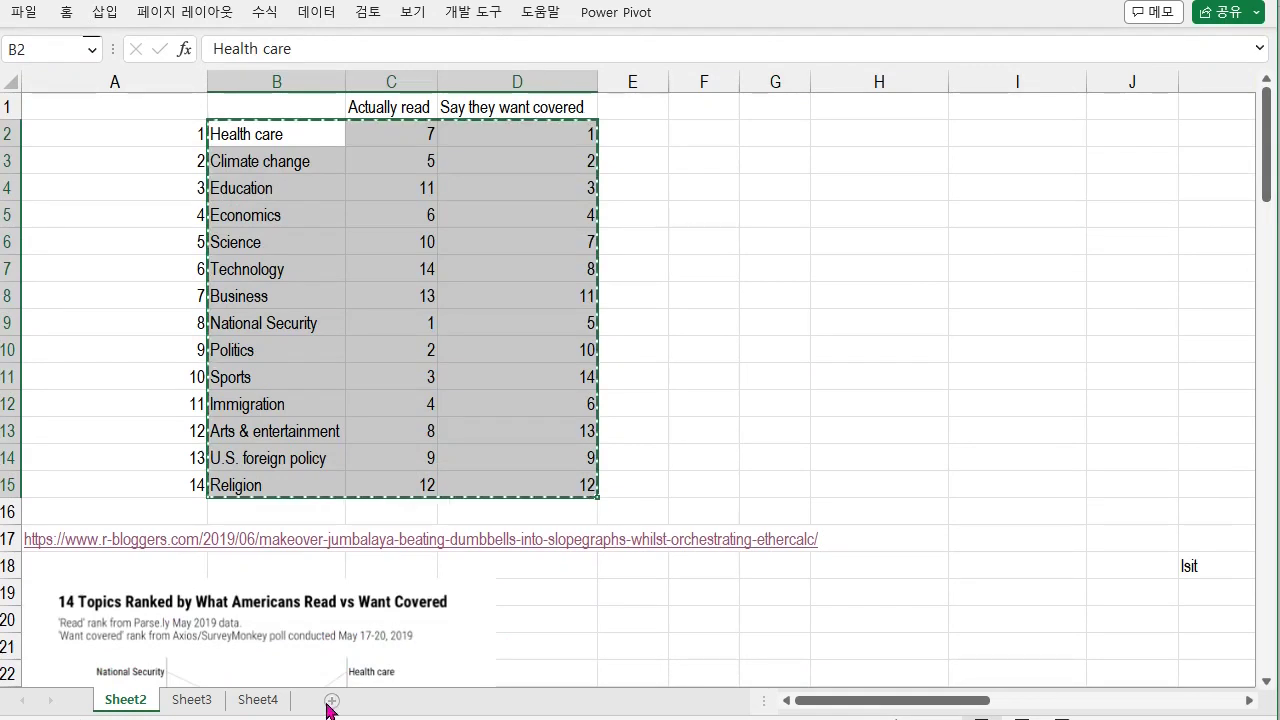
click(332, 700)
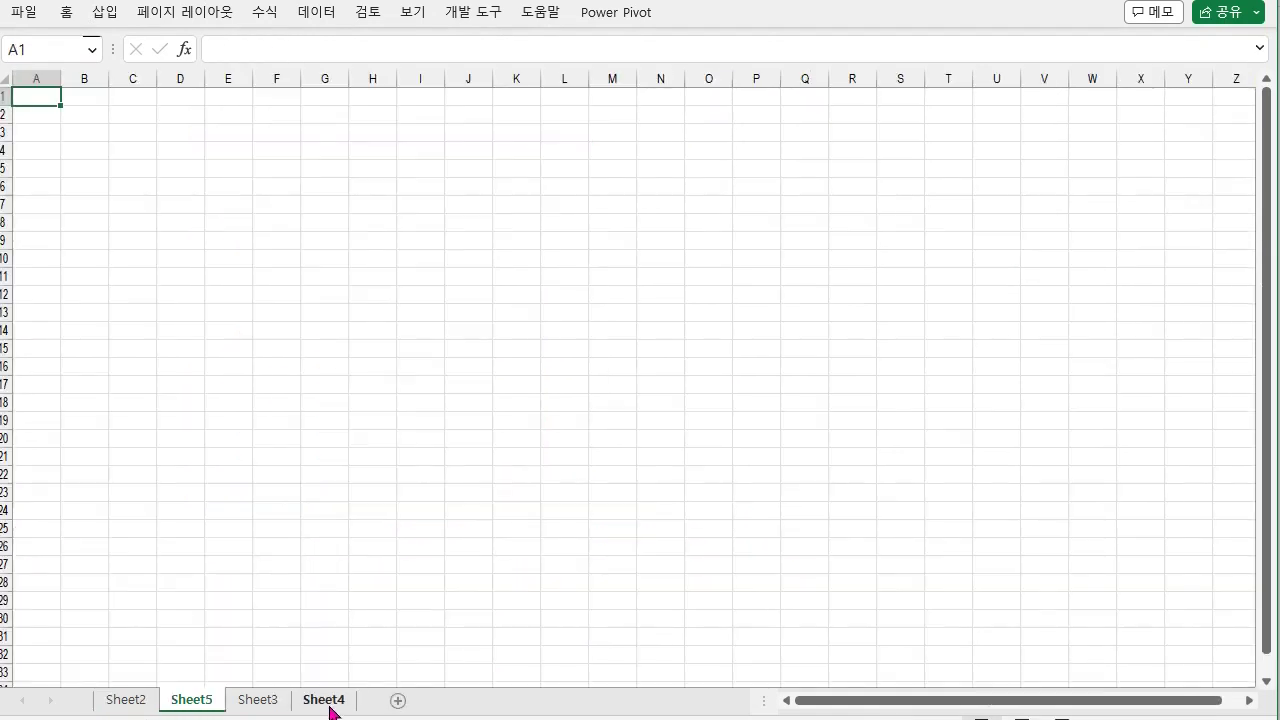
click(82, 115)
key(ctrl+v)
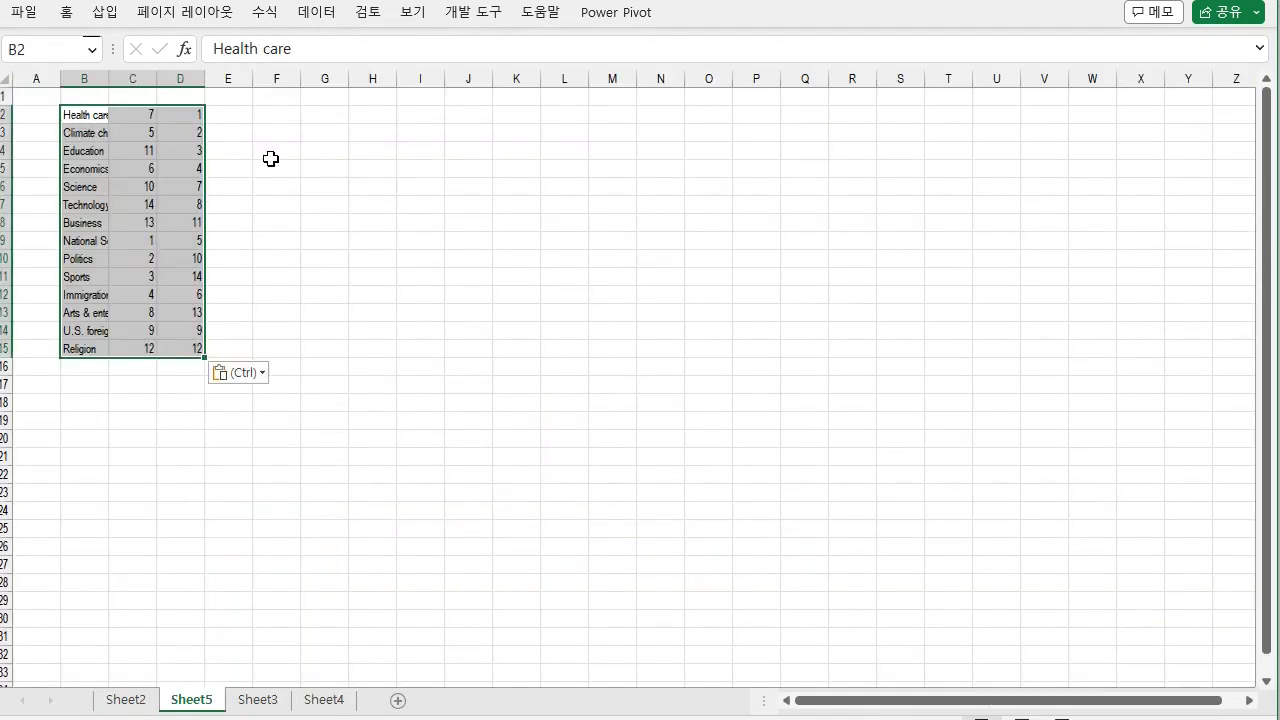
- Move the second rank column from D2:D15 down so that it starts at D16
drag(134, 113, 140, 350)
drag(180, 114, 191, 355)
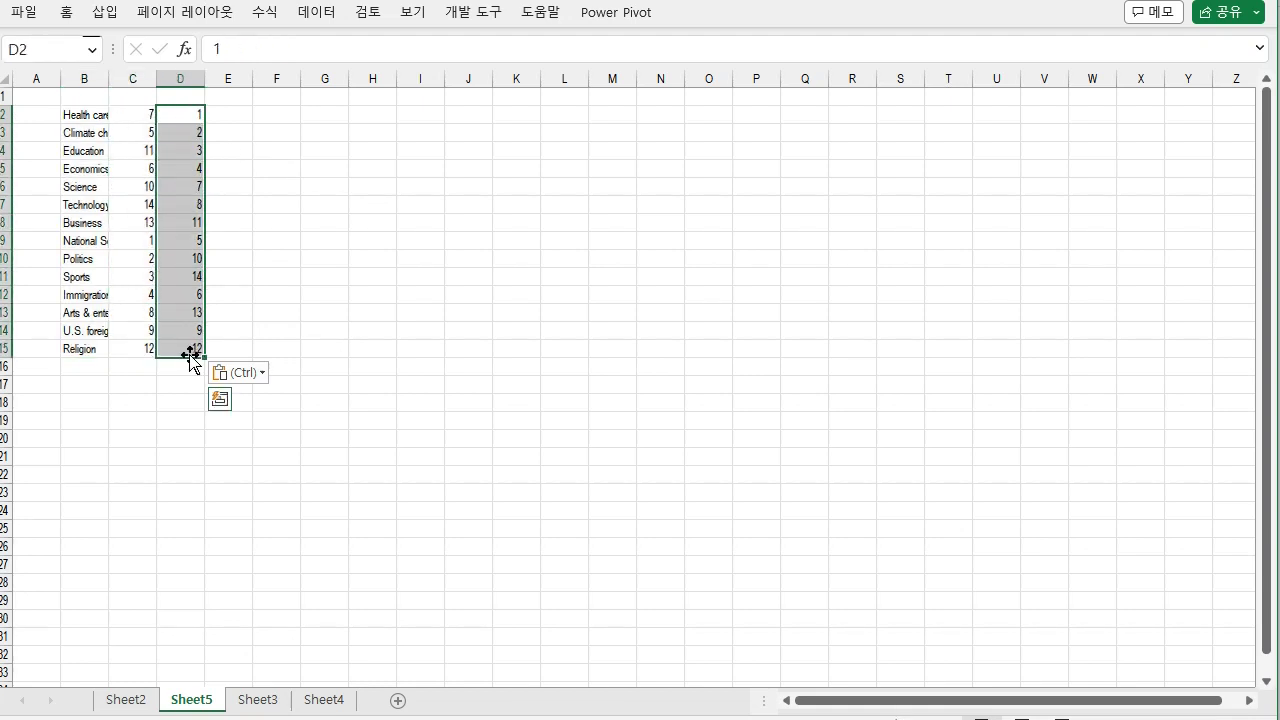
key(ctrl+c)
click(188, 368)
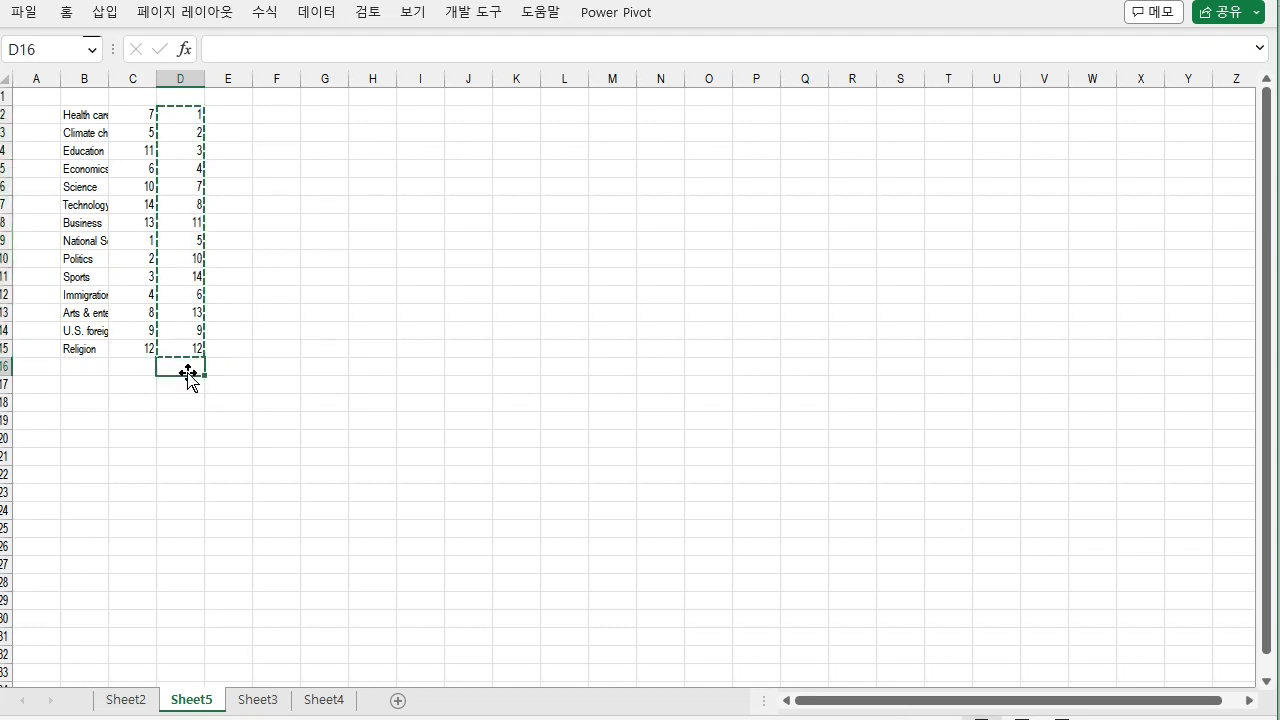
key(ctrl+v)
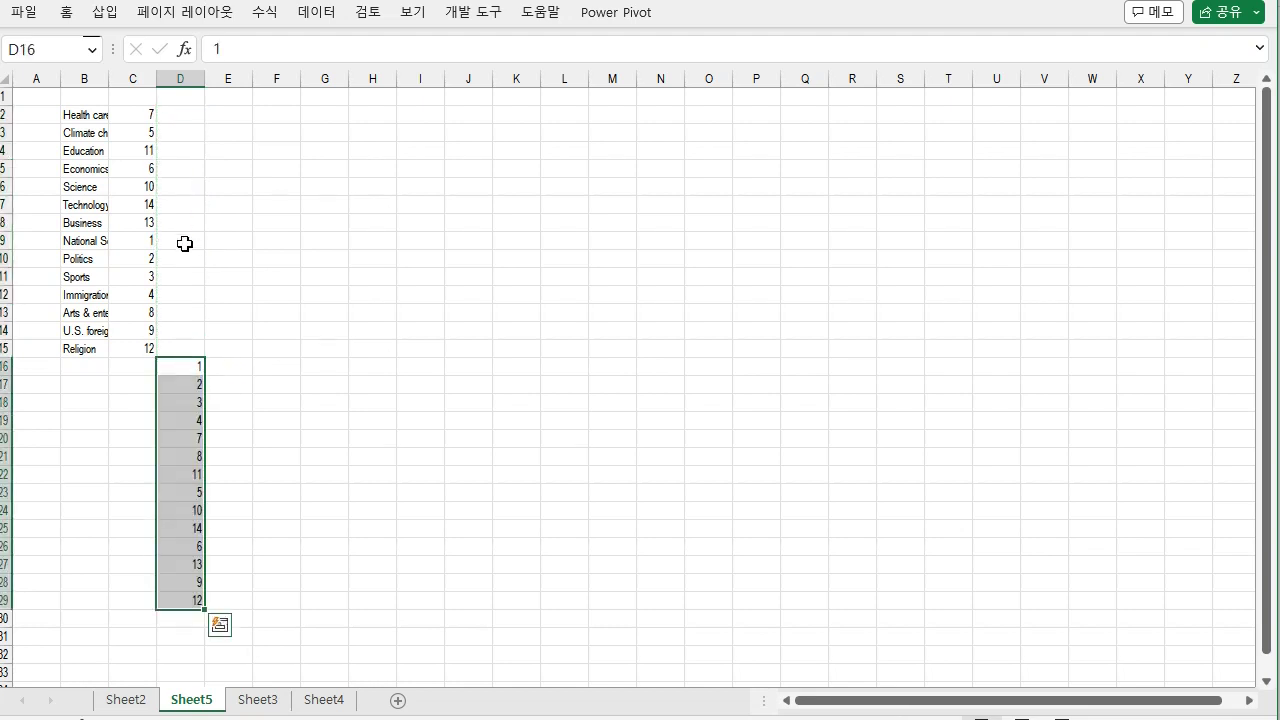
- Enter 2 in C16 and fill it down beside the moved ranks to C29
click(143, 366)
text(2)
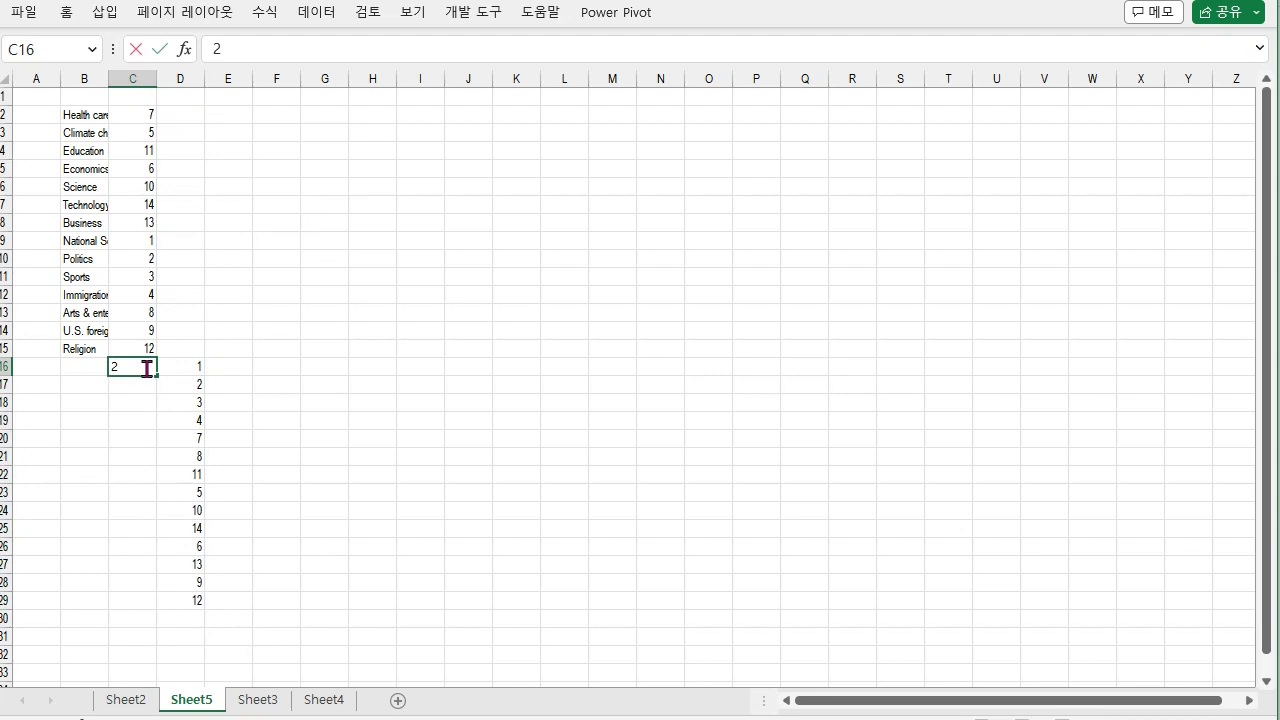
double_click(159, 376)
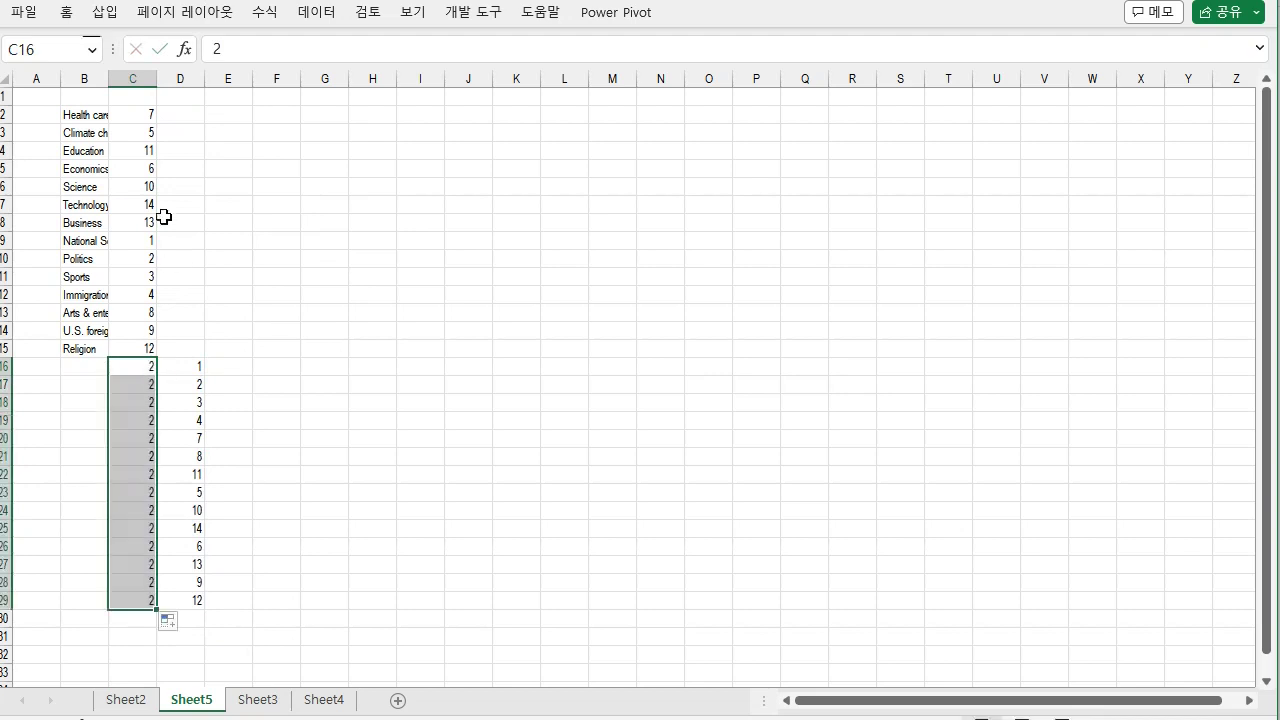
- Move the first rank column from C2:C15 to D2:D15, directly above the other ranks
drag(134, 121, 143, 346)
key(ctrl+c)
click(186, 114)
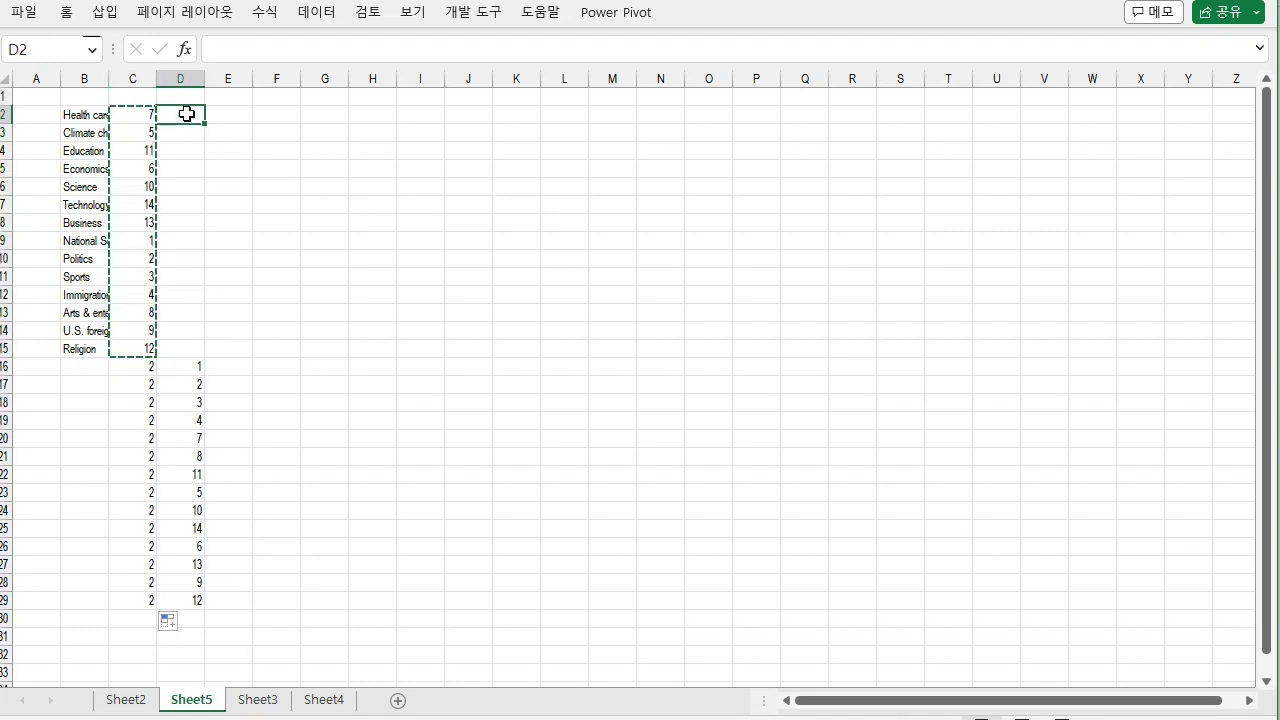
key(ctrl+v)
- Enter 1 in C2 and fill it down beside the first set of ranks to C15
click(145, 112)
text(1)
double_click(158, 119)
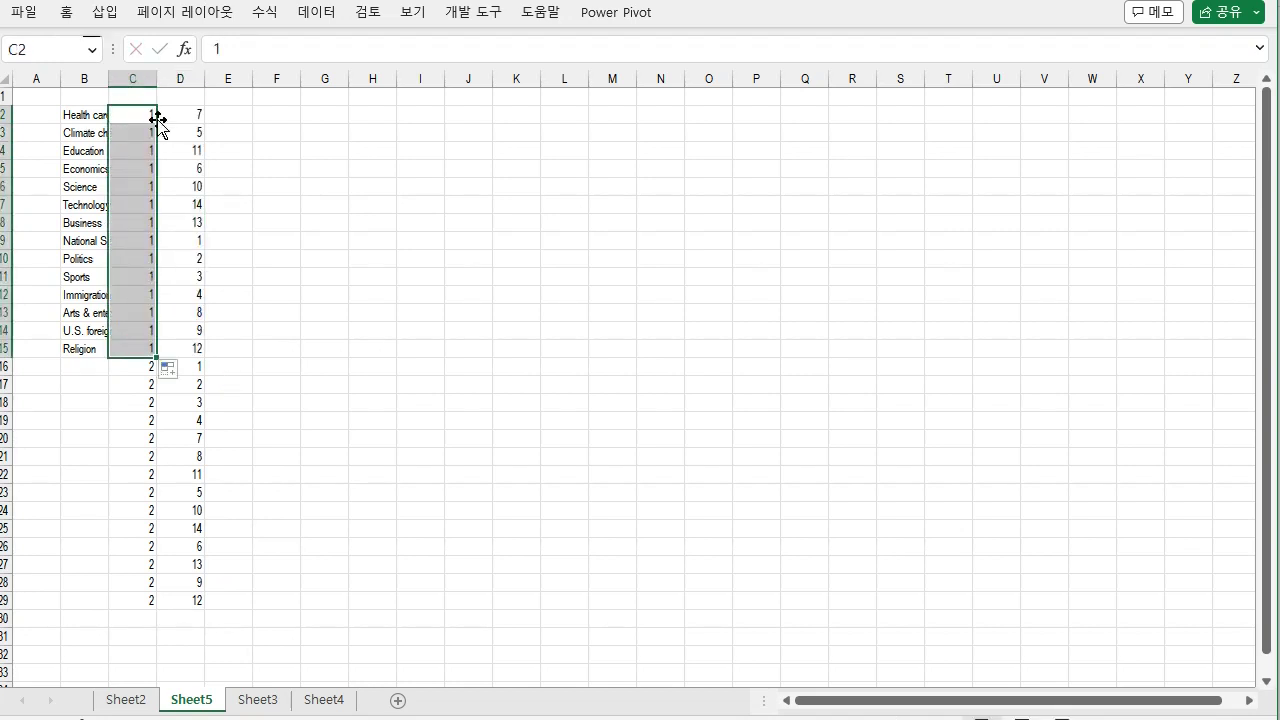
click(258, 391)
- Copy the first set of ranks (D2:D15) to column E, starting at E30
scroll(261, 395, down, 1)
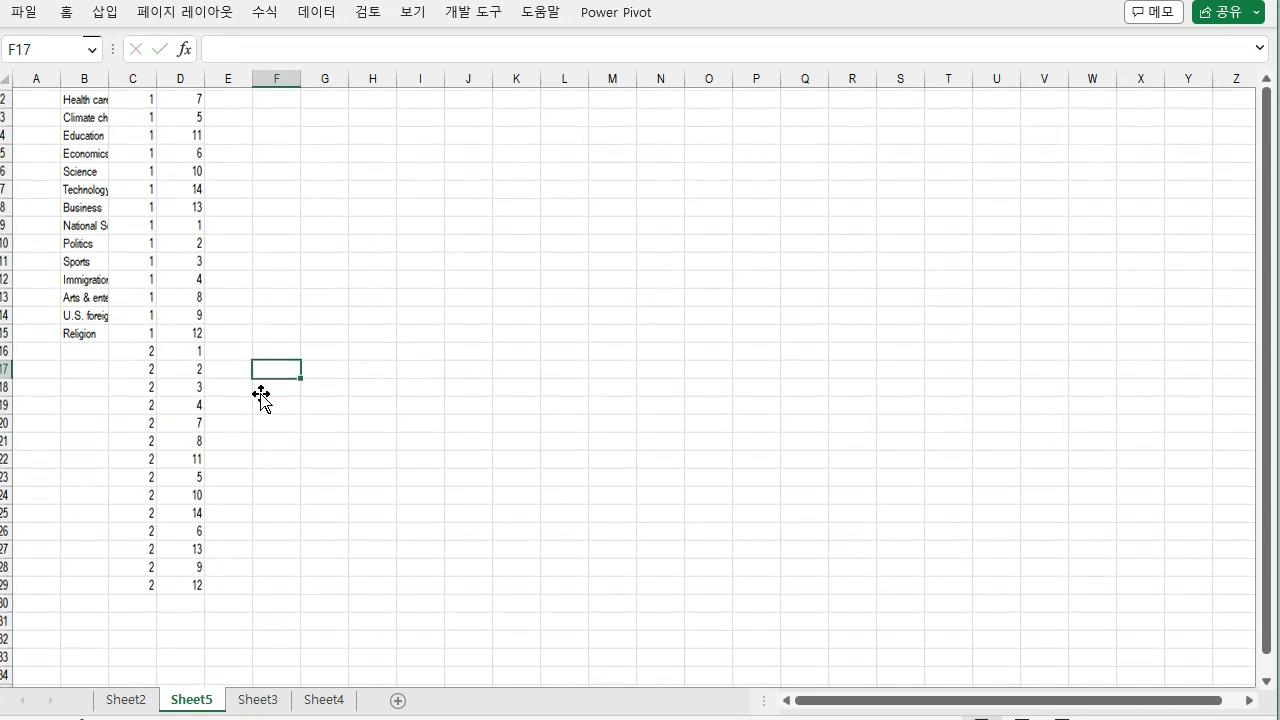
drag(177, 101, 186, 342)
key(ctrl+c)
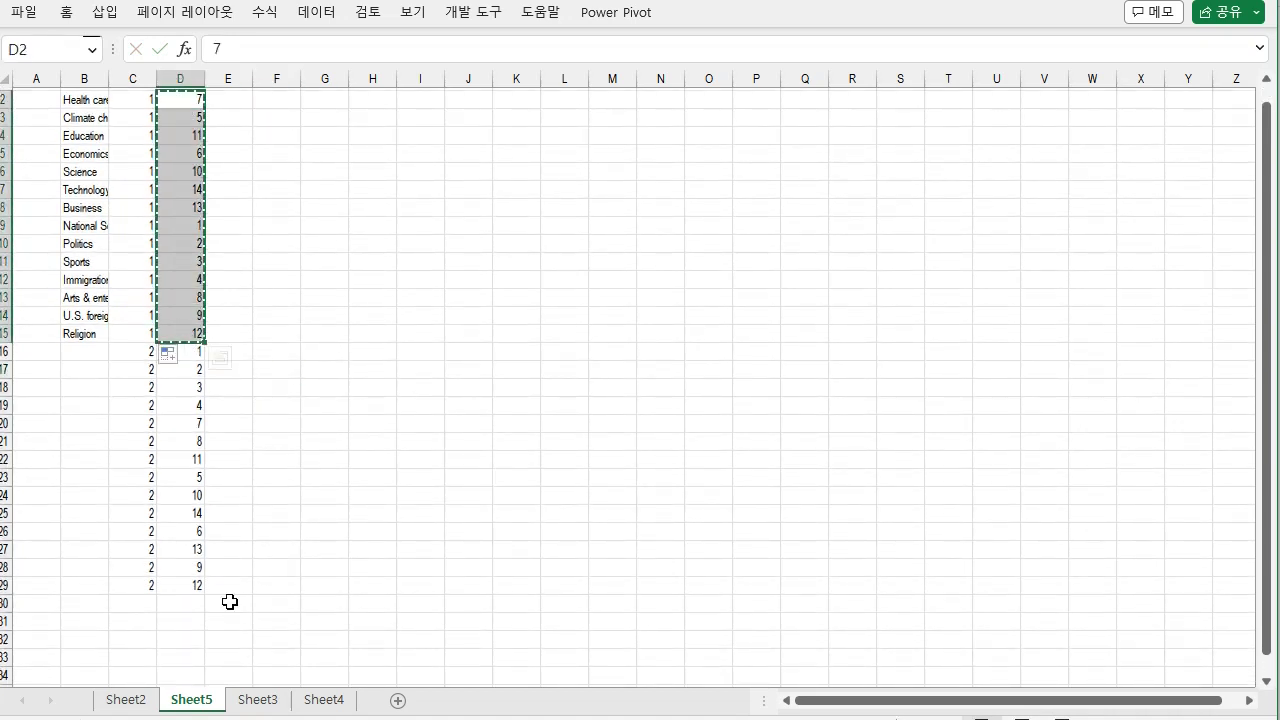
click(229, 601)
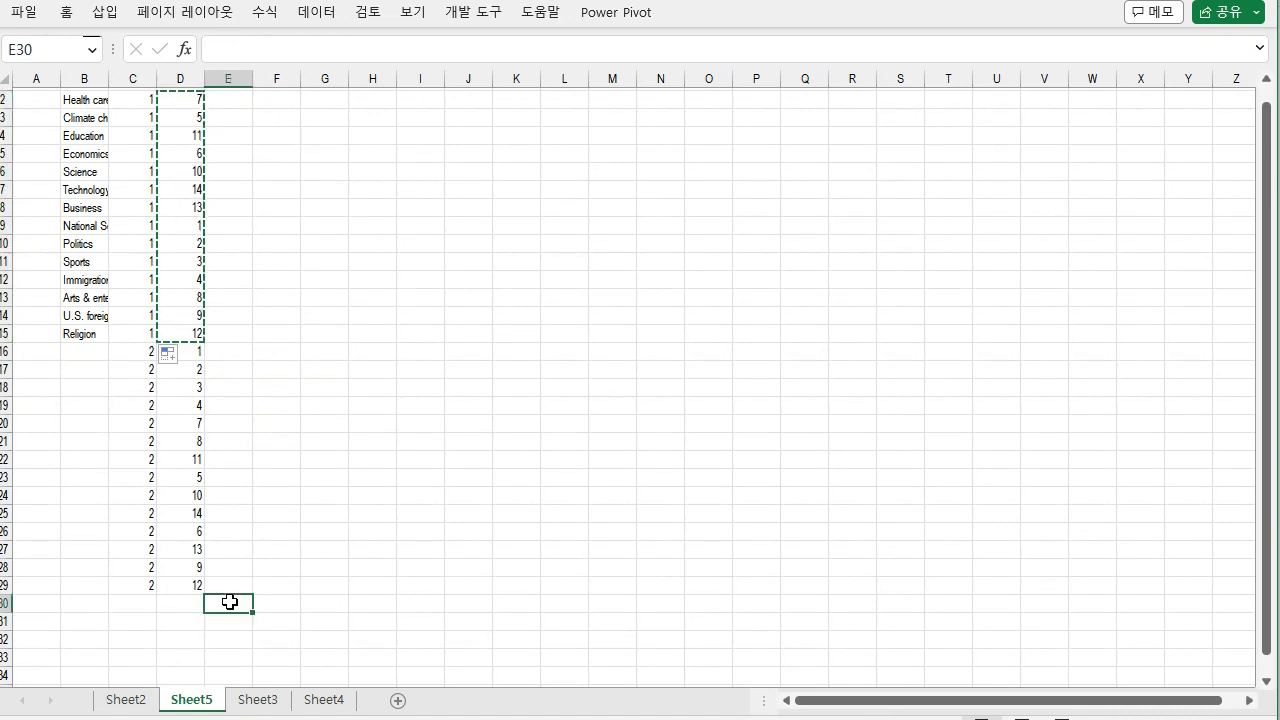
key(ctrl+v)
- Copy the second set of ranks (D16:D29) to column F, starting at F44
drag(189, 345, 199, 582)
key(ctrl+c)
scroll(284, 580, down, 5)
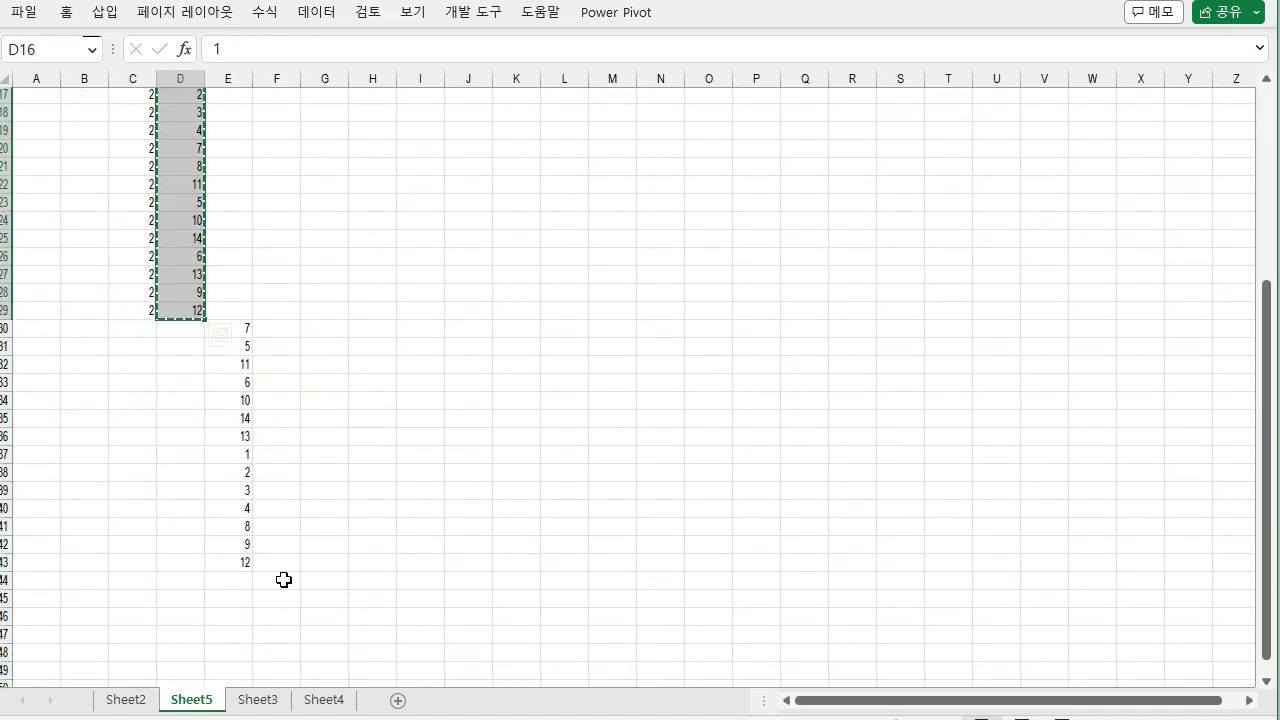
click(284, 580)
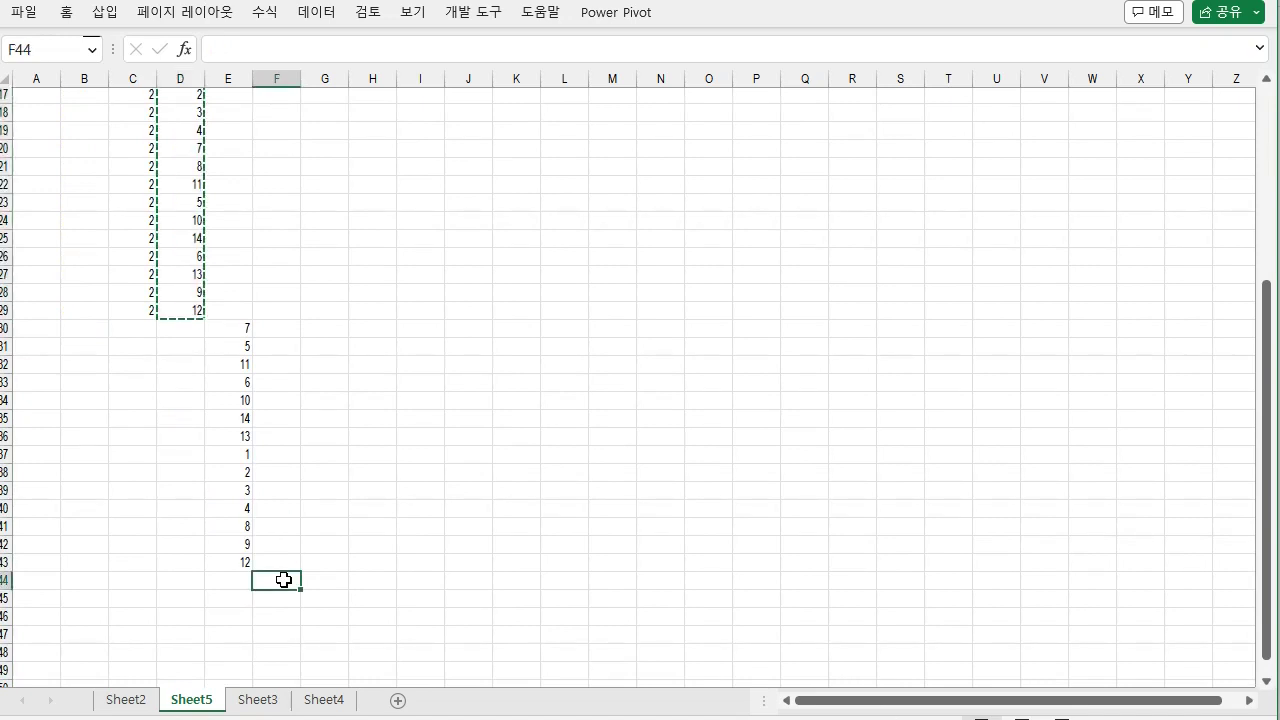
key(ctrl+v)
- Fill the topic names in B2:B15 down column B so they repeat for every block of ranks
scroll(284, 580, up, 3)
scroll(284, 580, up, 2)
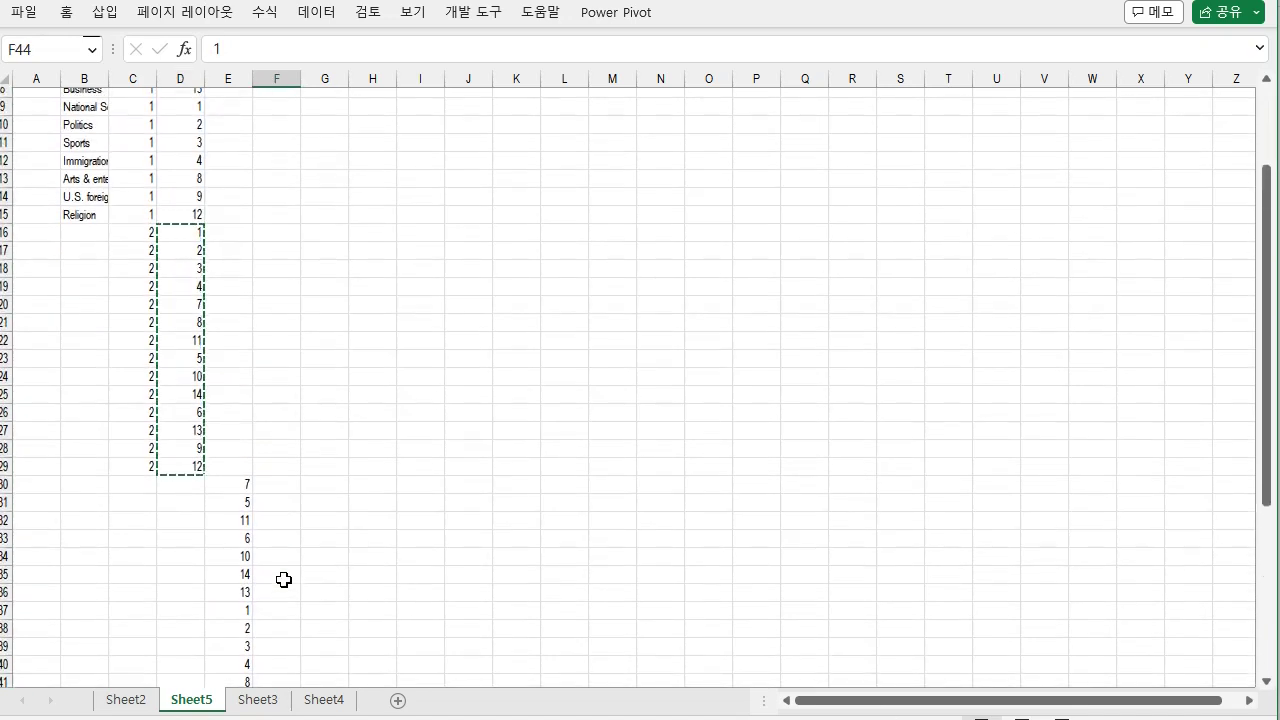
scroll(180, 383, up, 1)
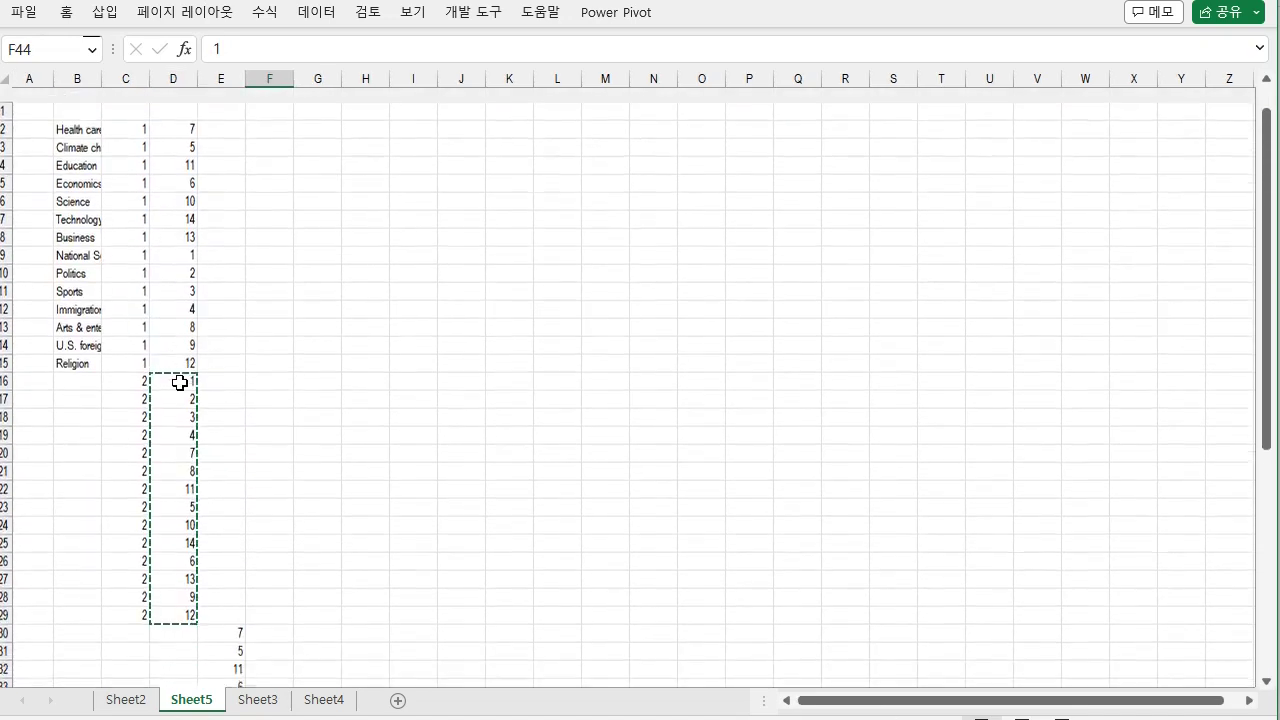
drag(89, 115, 91, 350)
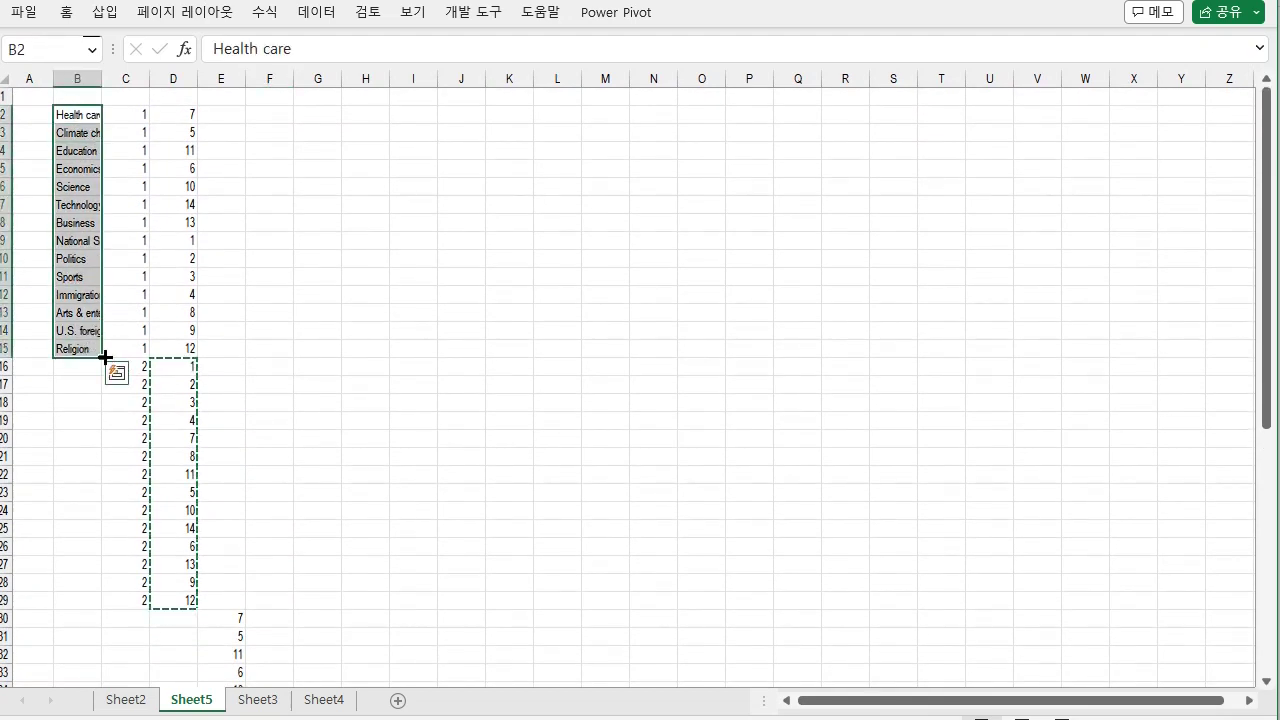
double_click(105, 356)
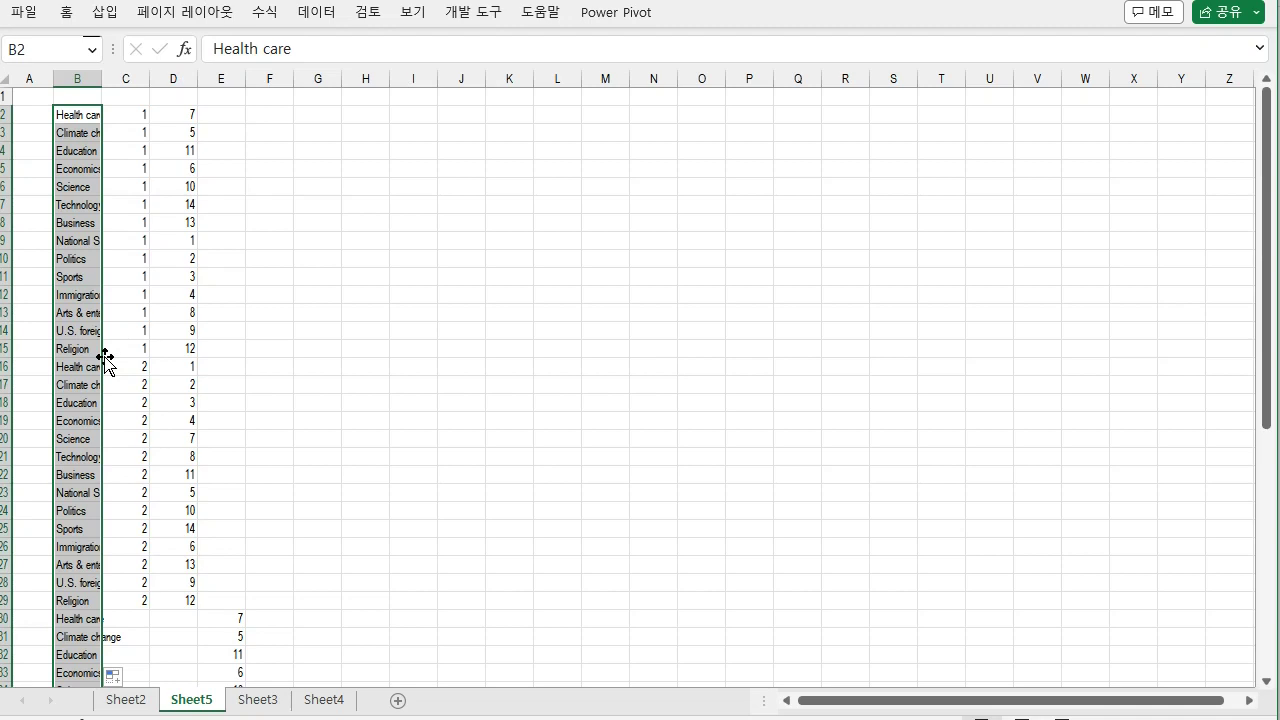
- Fill the 1 and 2 codes in C2:C29 down the remaining data rows using the copy cells fill option
drag(134, 118, 145, 601)
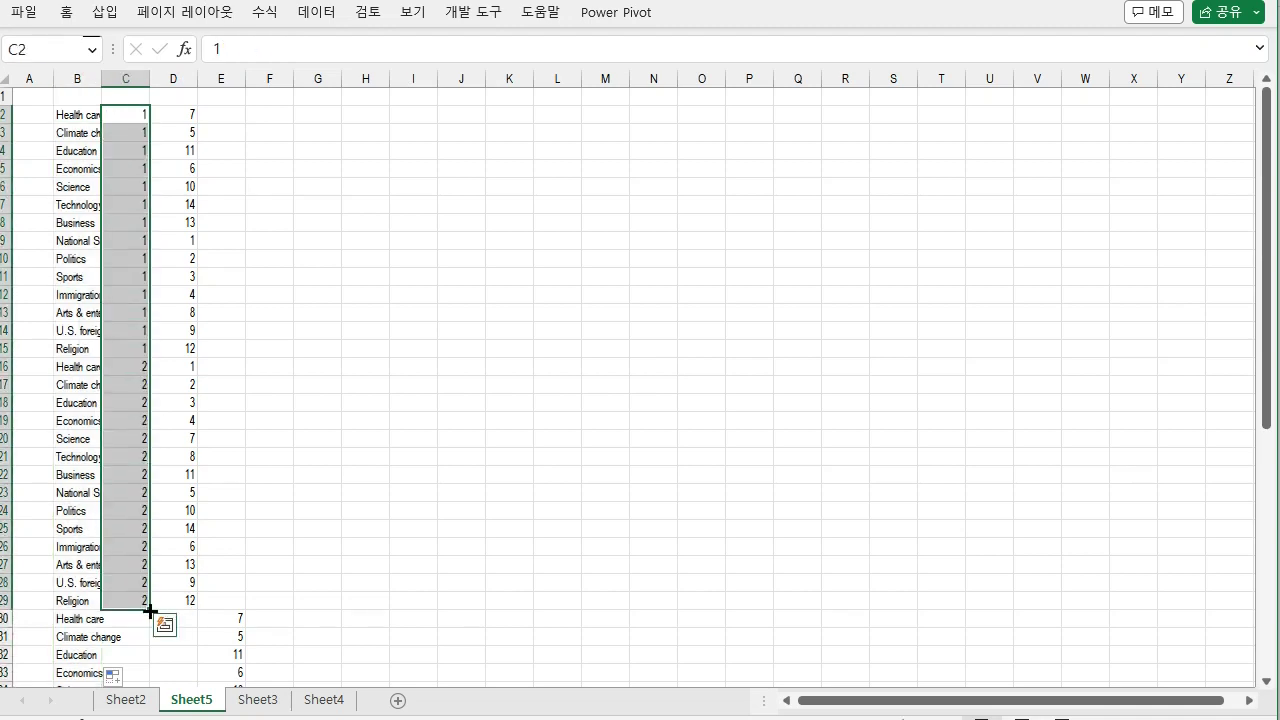
double_click(149, 609)
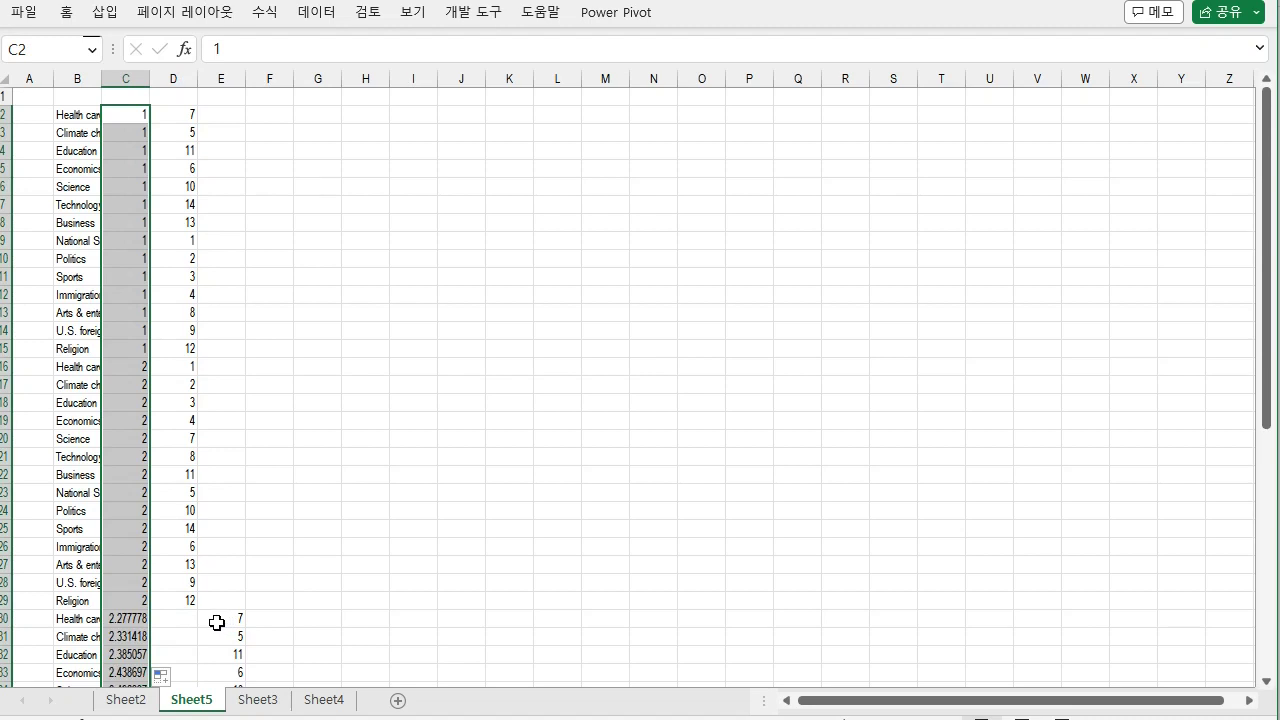
click(166, 675)
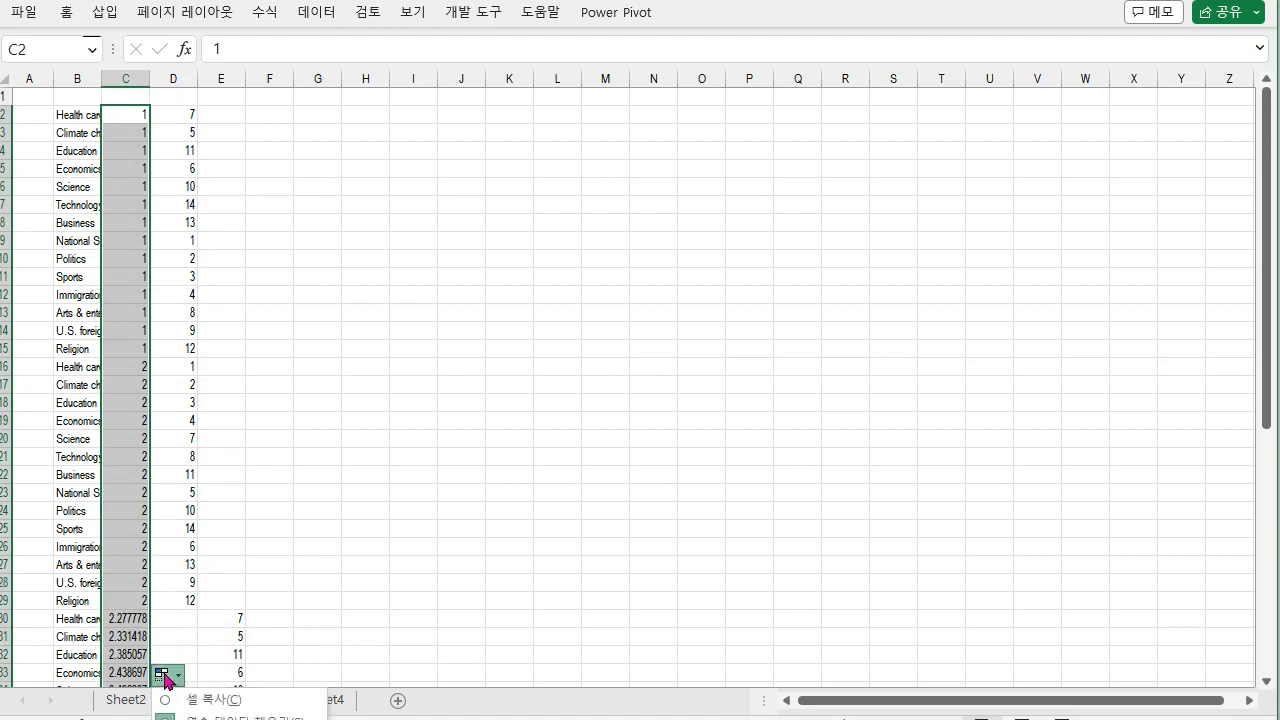
click(222, 700)
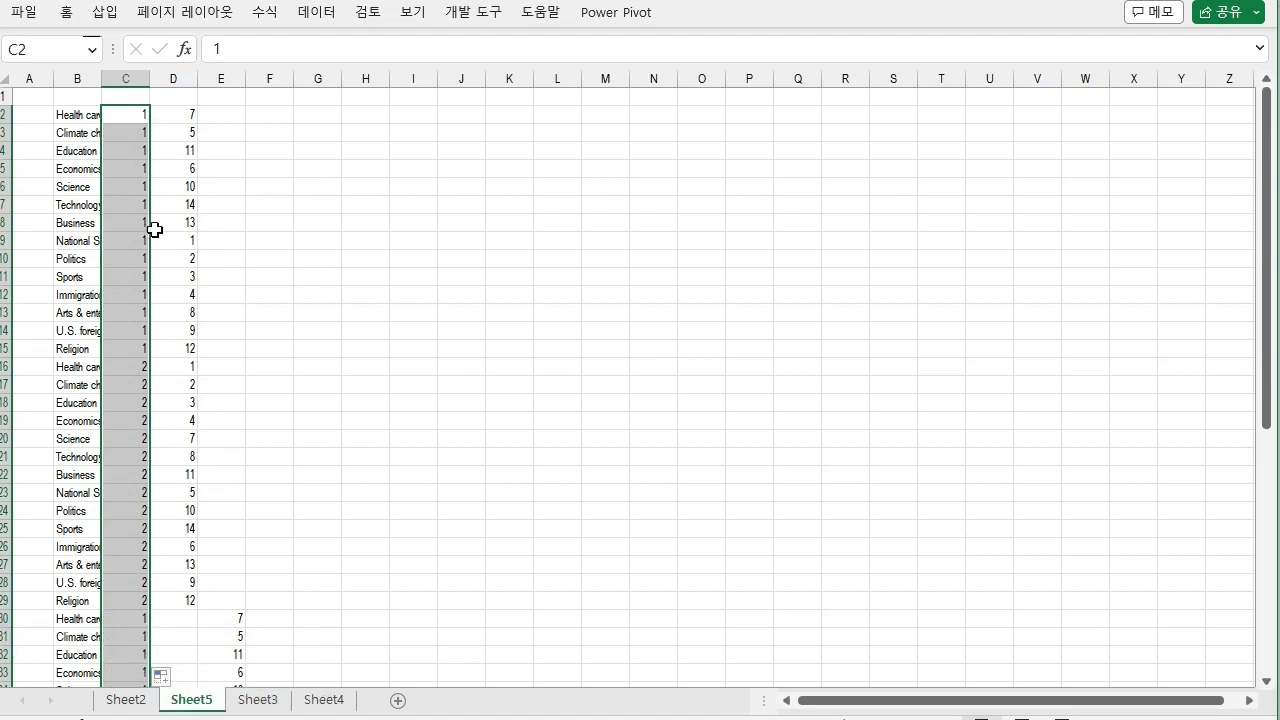
scroll(148, 468, down, 8)
scroll(148, 468, down, 1)
scroll(125, 343, up, 7)
scroll(125, 343, up, 3)
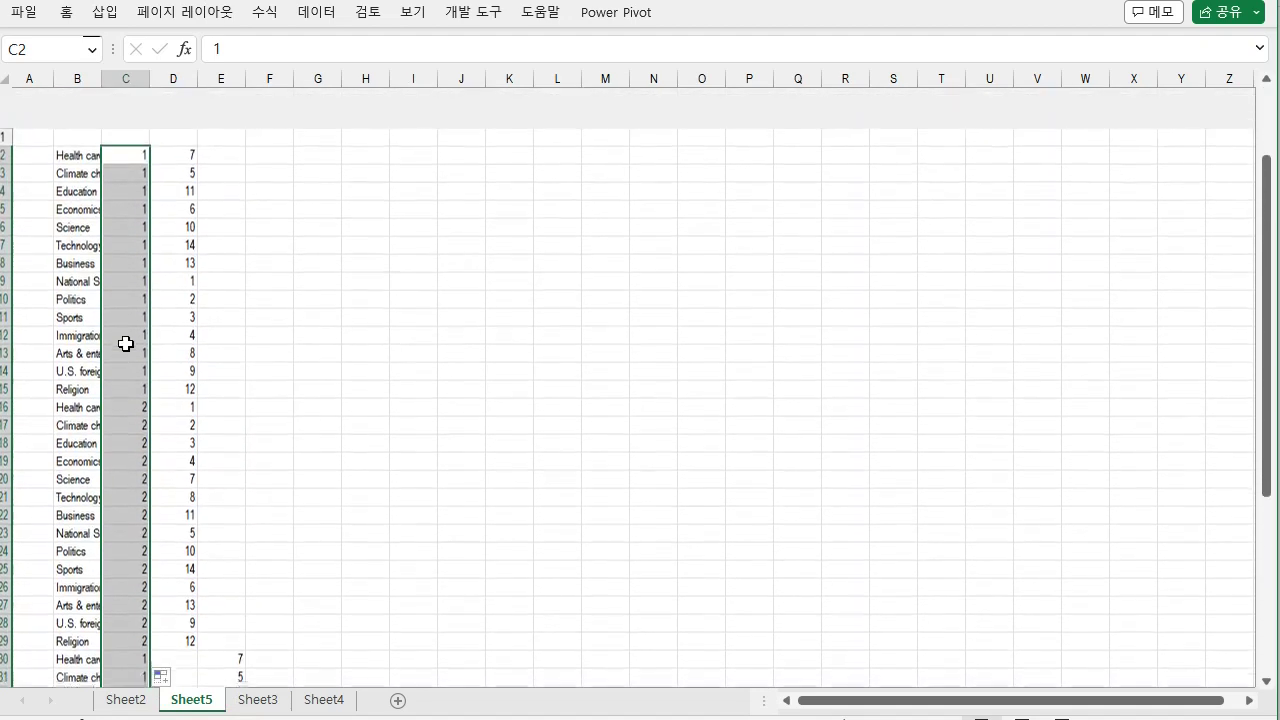
- Number the data rows in column A by entering 1 and 2 from A2 and filling the series down to 56
click(41, 115)
text(1)
key(Return)
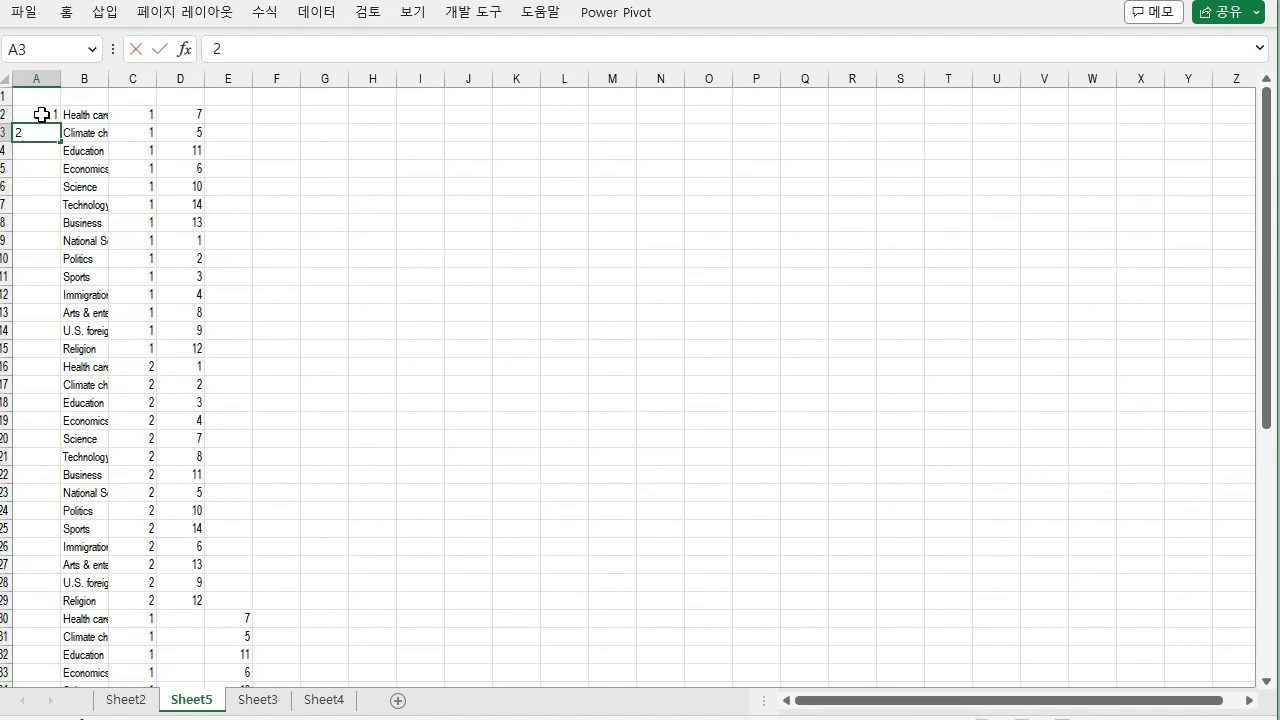
drag(47, 114, 48, 132)
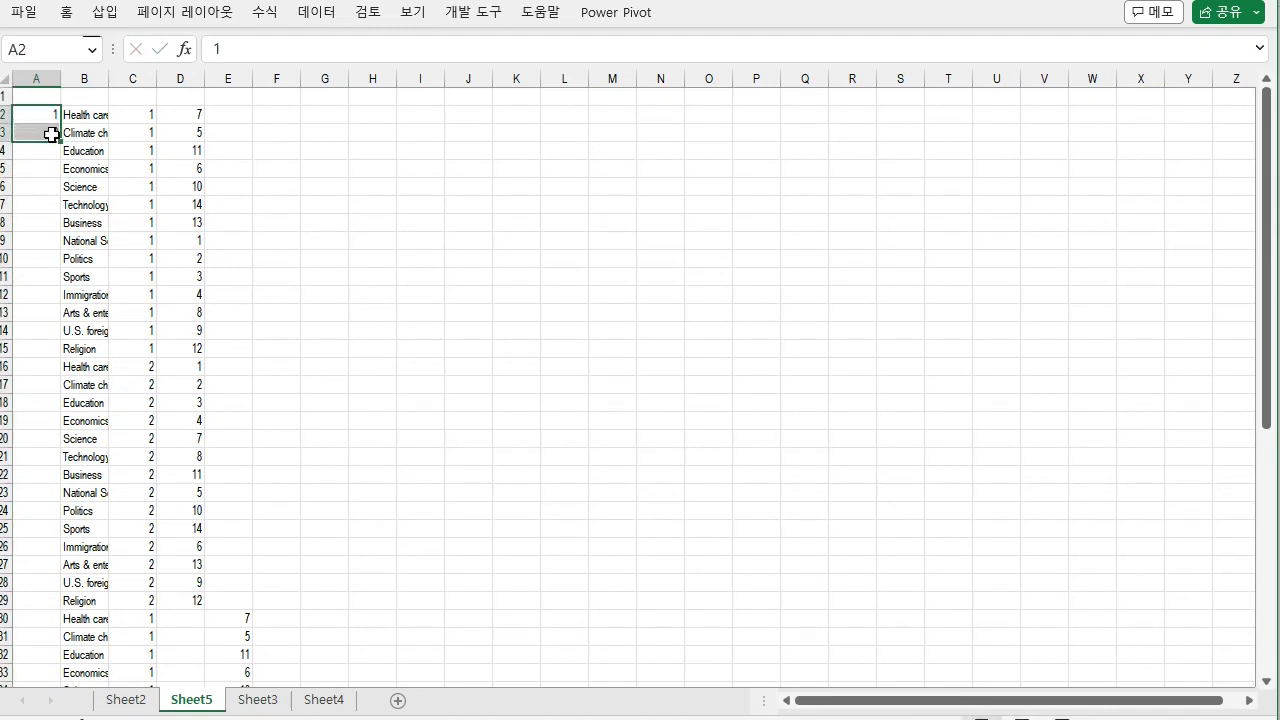
double_click(62, 143)
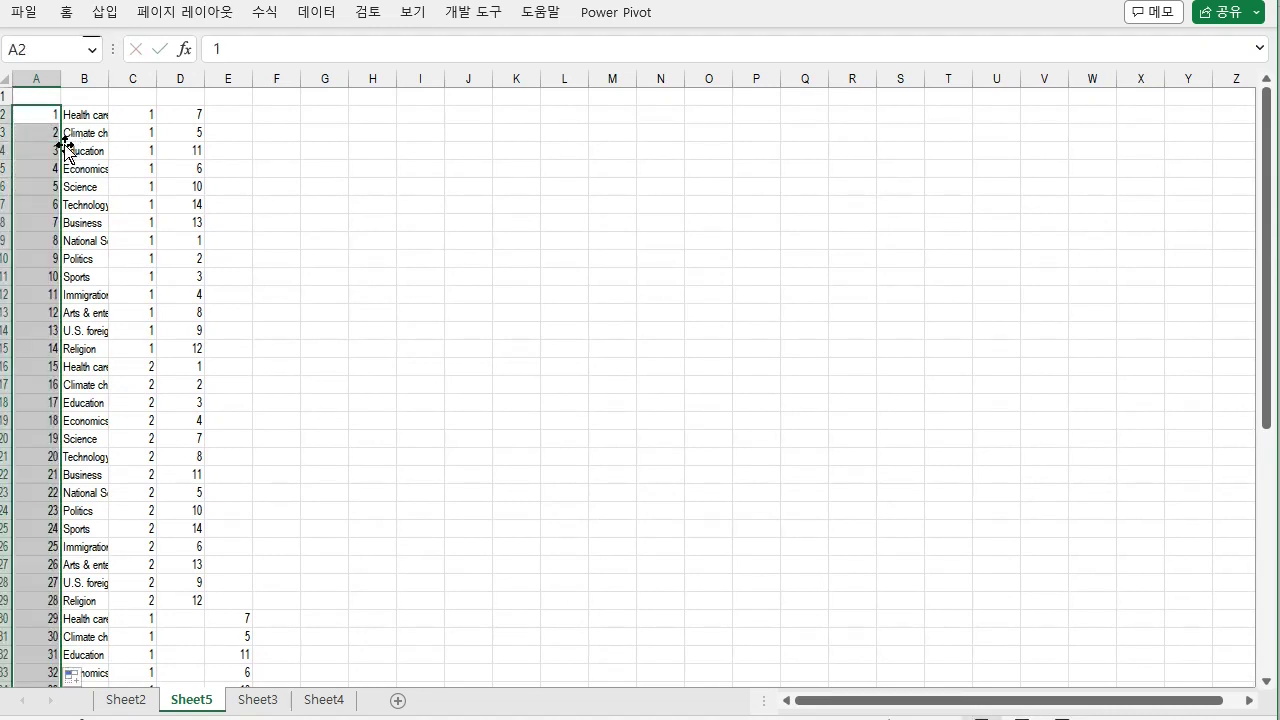
scroll(10, 532, down, 5)
scroll(10, 532, up, 6)
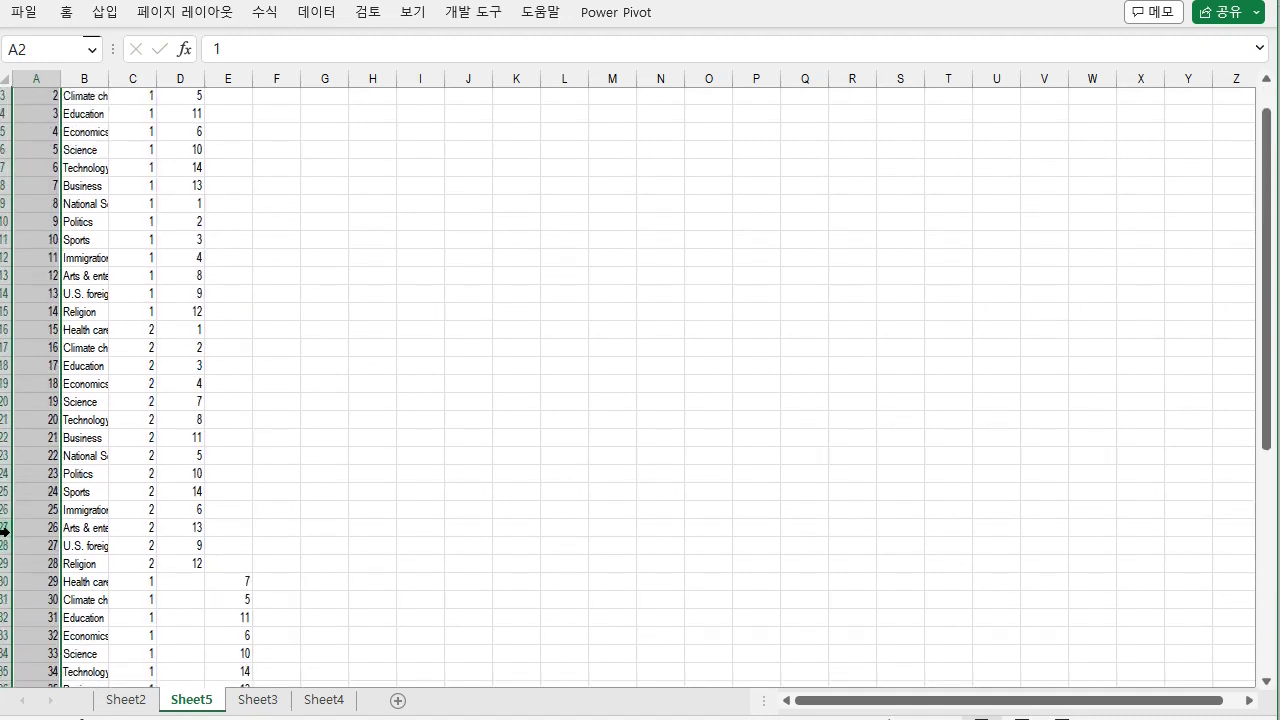
- Shade the first block of topic names (B2:B15) with the light orange fill colour
drag(95, 116, 100, 348)
click(64, 13)
click(332, 86)
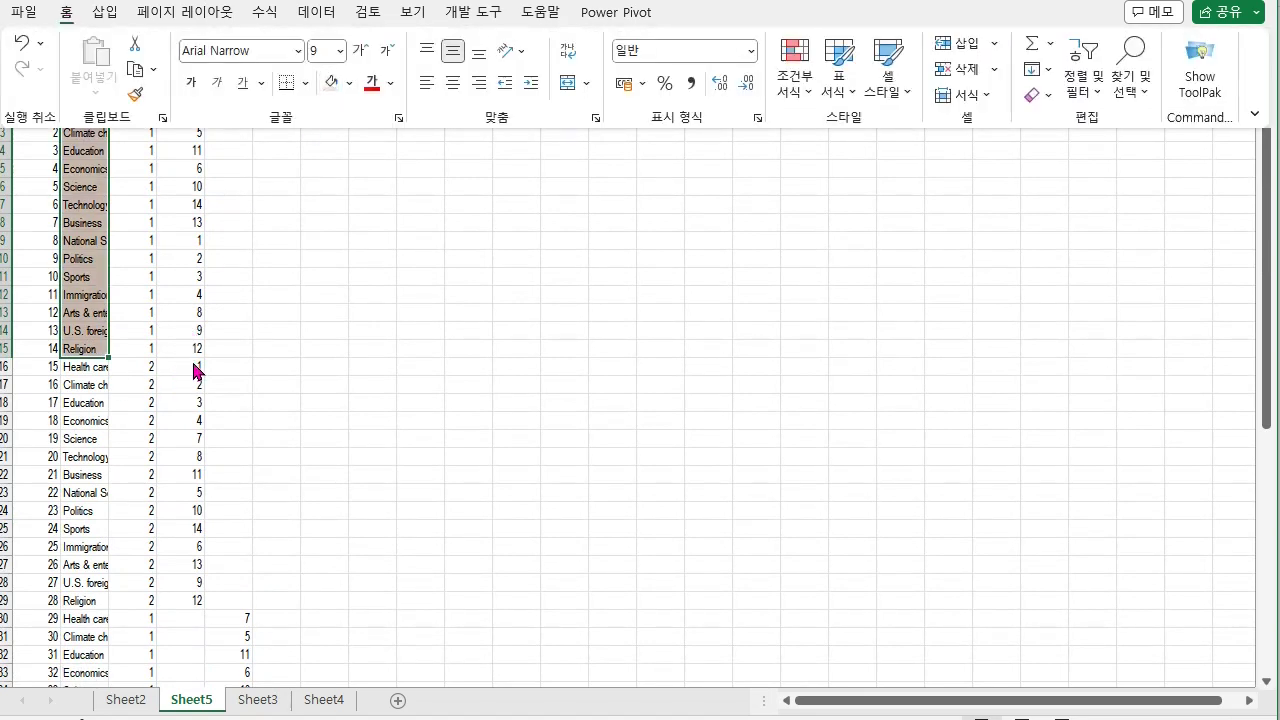
- Shade the stacked ranks in D2:D29 with the same light orange fill colour
click(190, 115)
drag(190, 115, 189, 601)
click(64, 13)
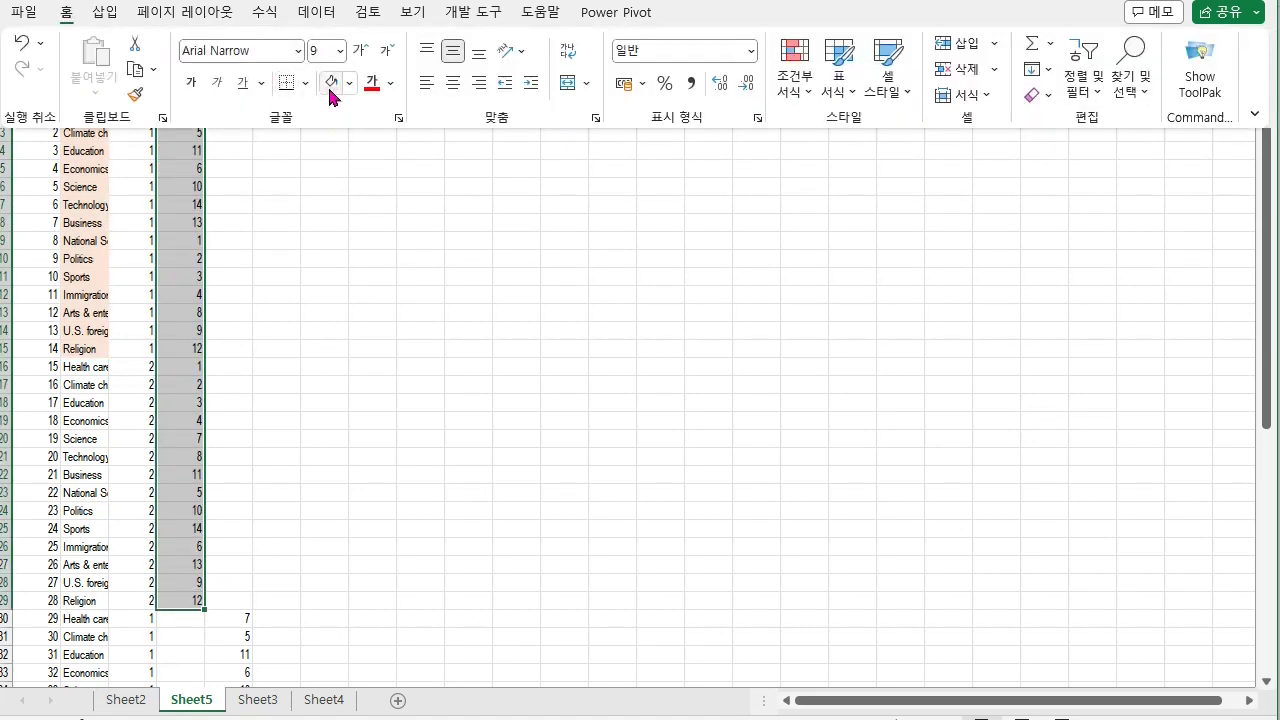
click(330, 88)
click(1117, 191)
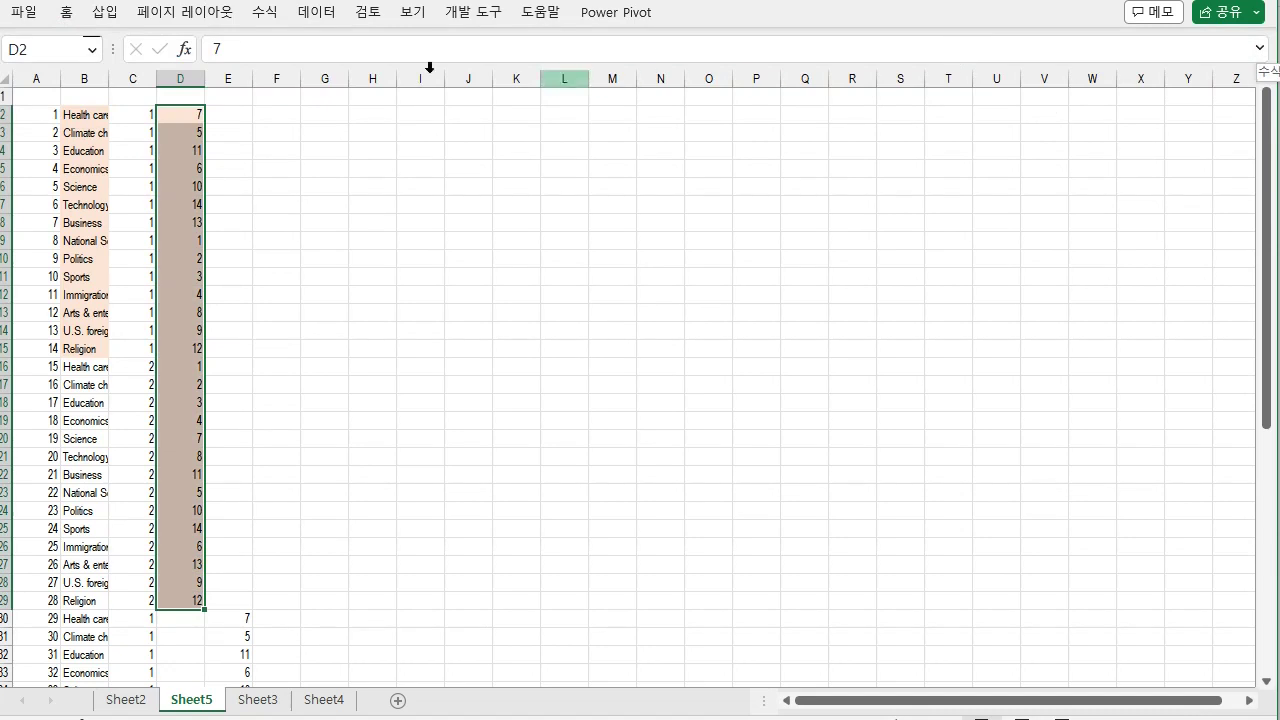
- Keep the ribbon expanded and review the layout of the whole data range, finishing at cell A1
double_click(72, 16)
click(761, 253)
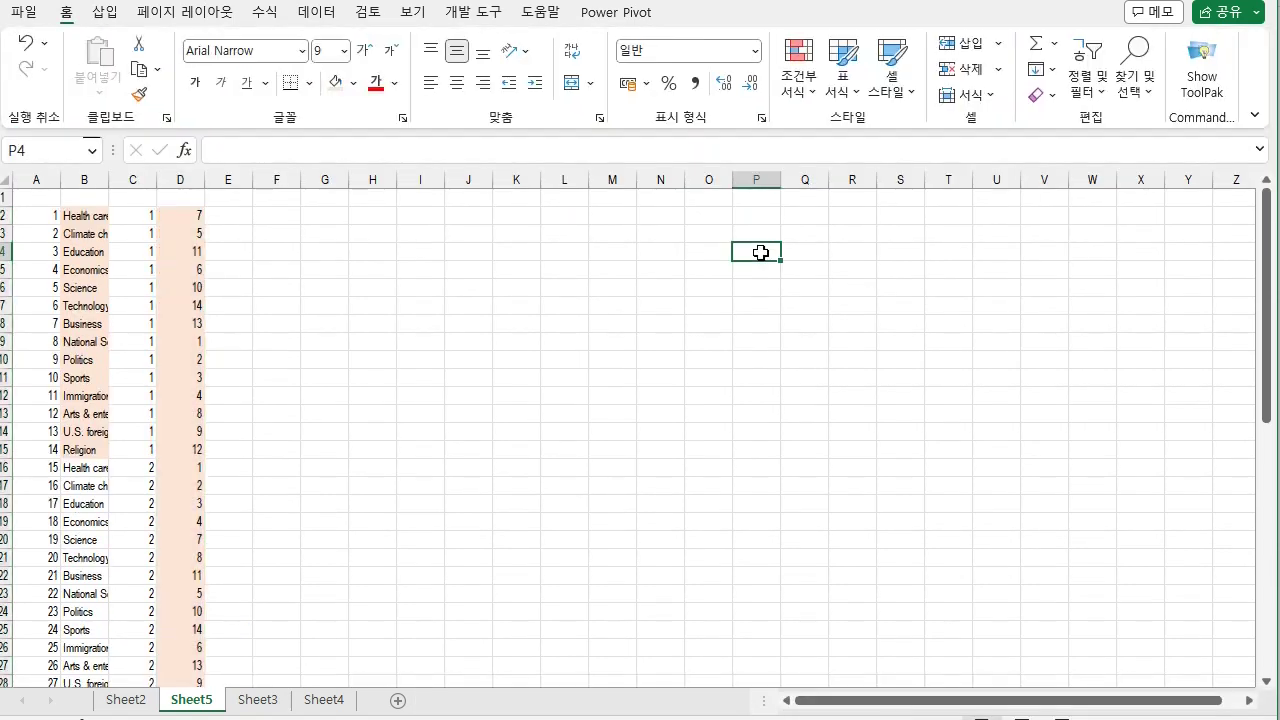
ctrl+scroll(257, 500, down, 4)
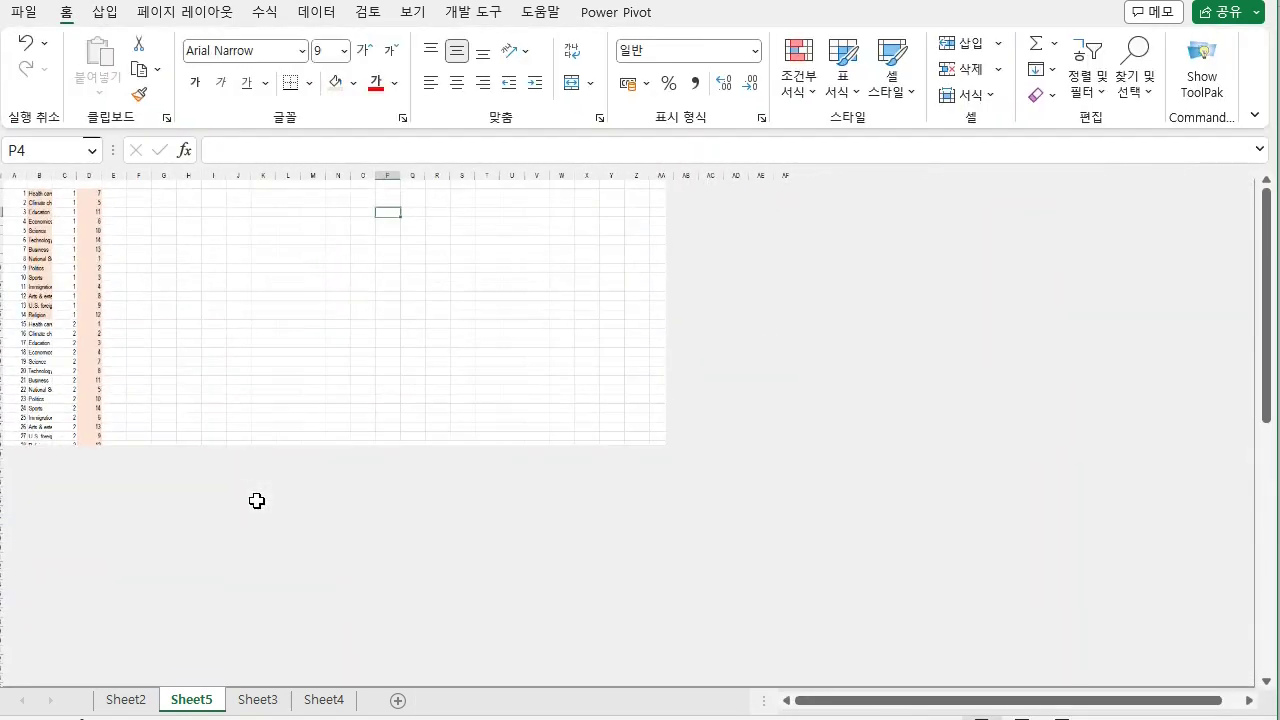
ctrl+scroll(203, 471, down, 2)
ctrl+scroll(203, 471, up, 2)
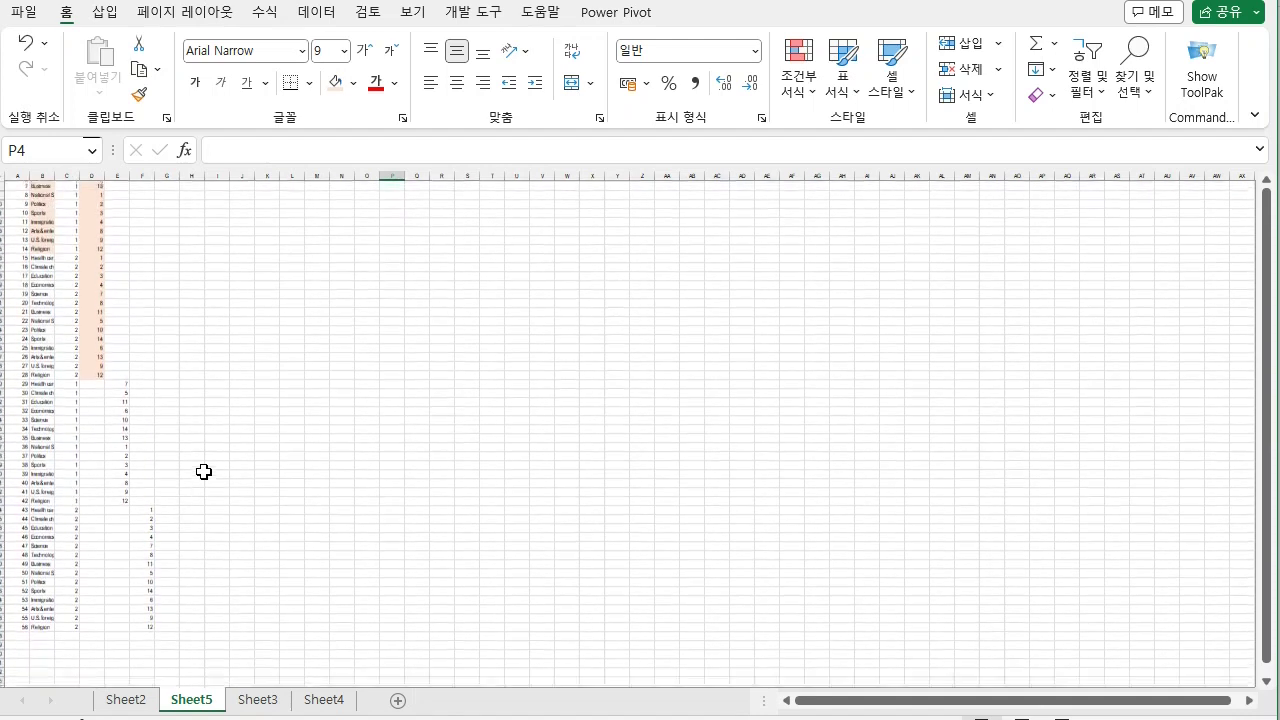
click(21, 185)
ctrl+scroll(249, 290, up, 4)
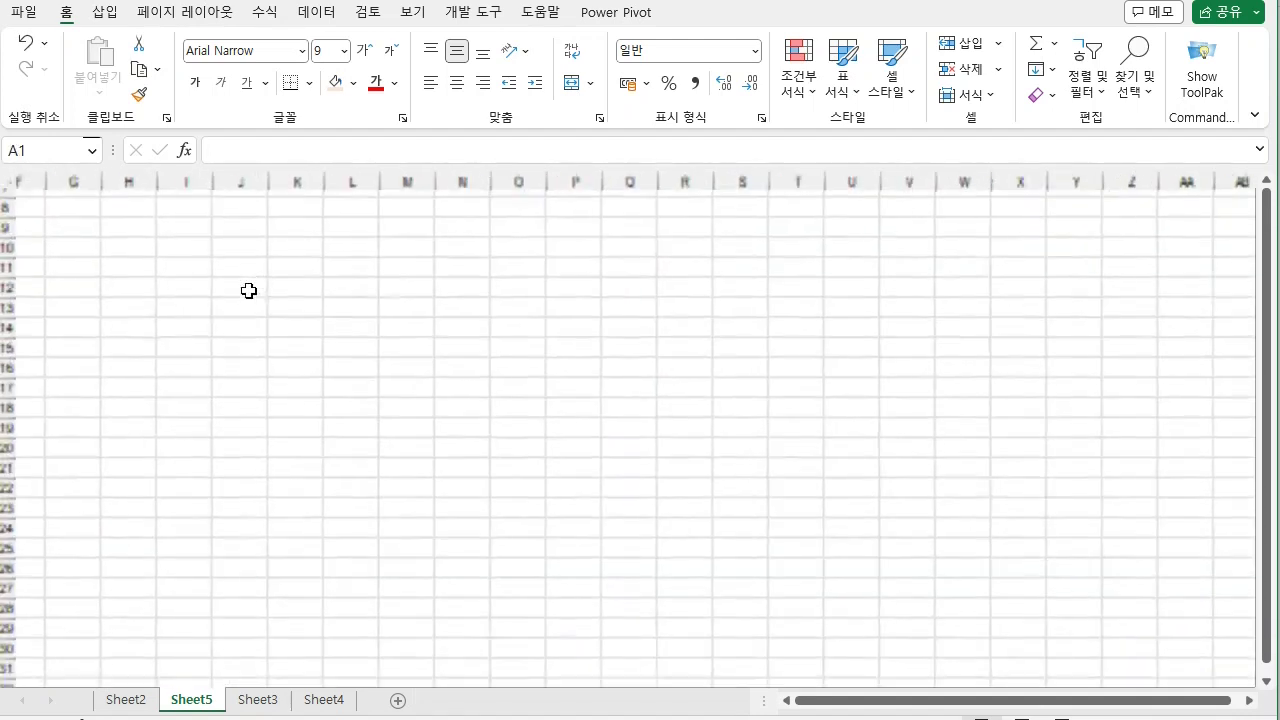
- Return to cell A1 and enter the headers id, item and x in A1:C1
scroll(249, 290, right, 2)
key(ctrl+Home)
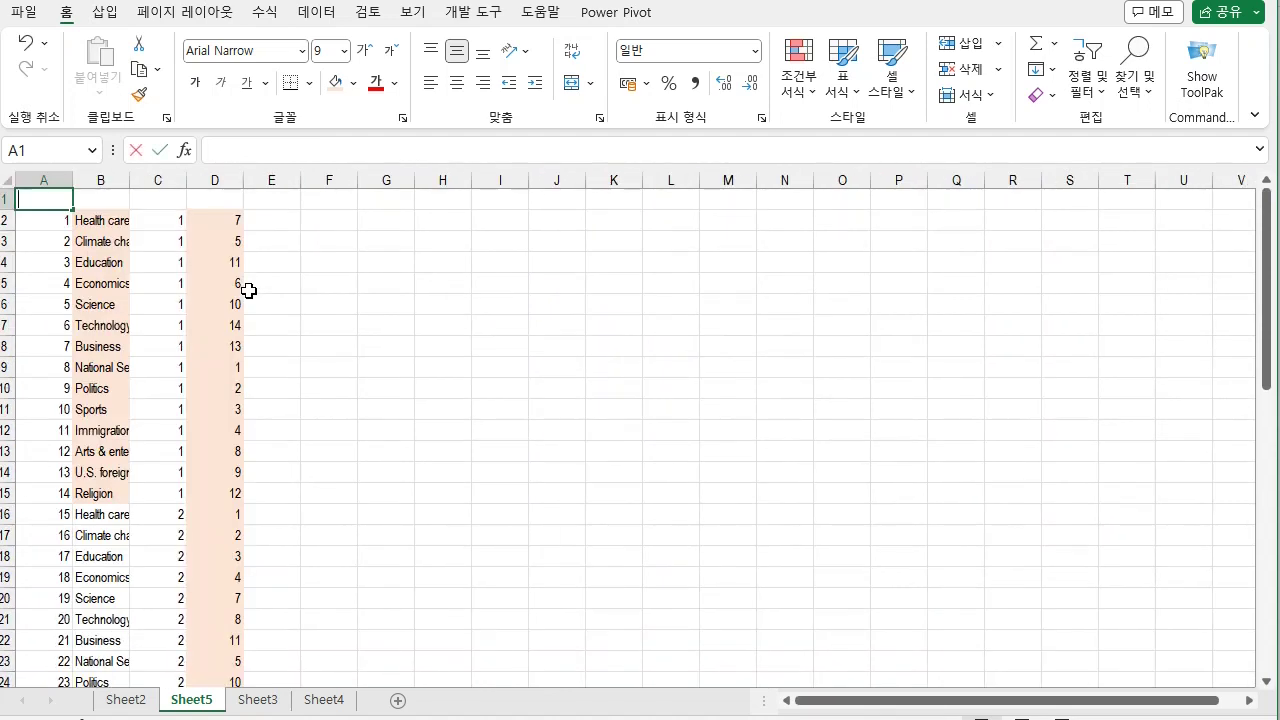
text(ㅑㅇ)
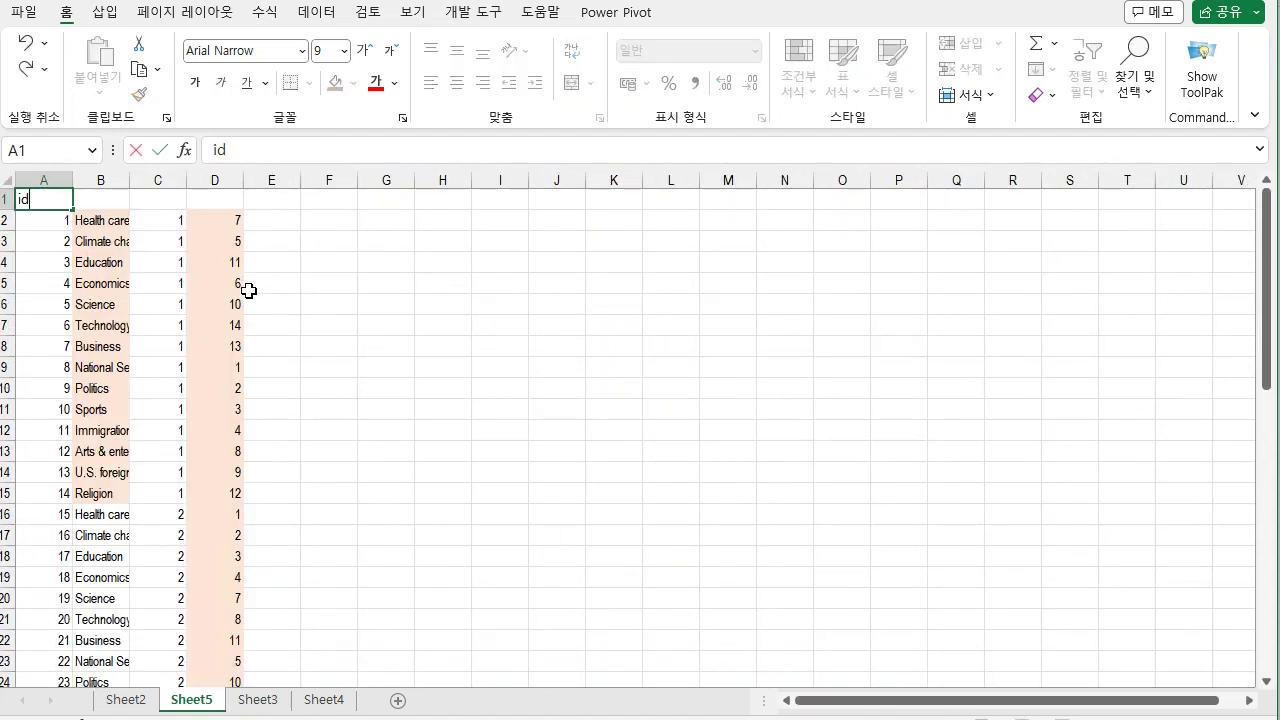
key(Tab)
text(it)
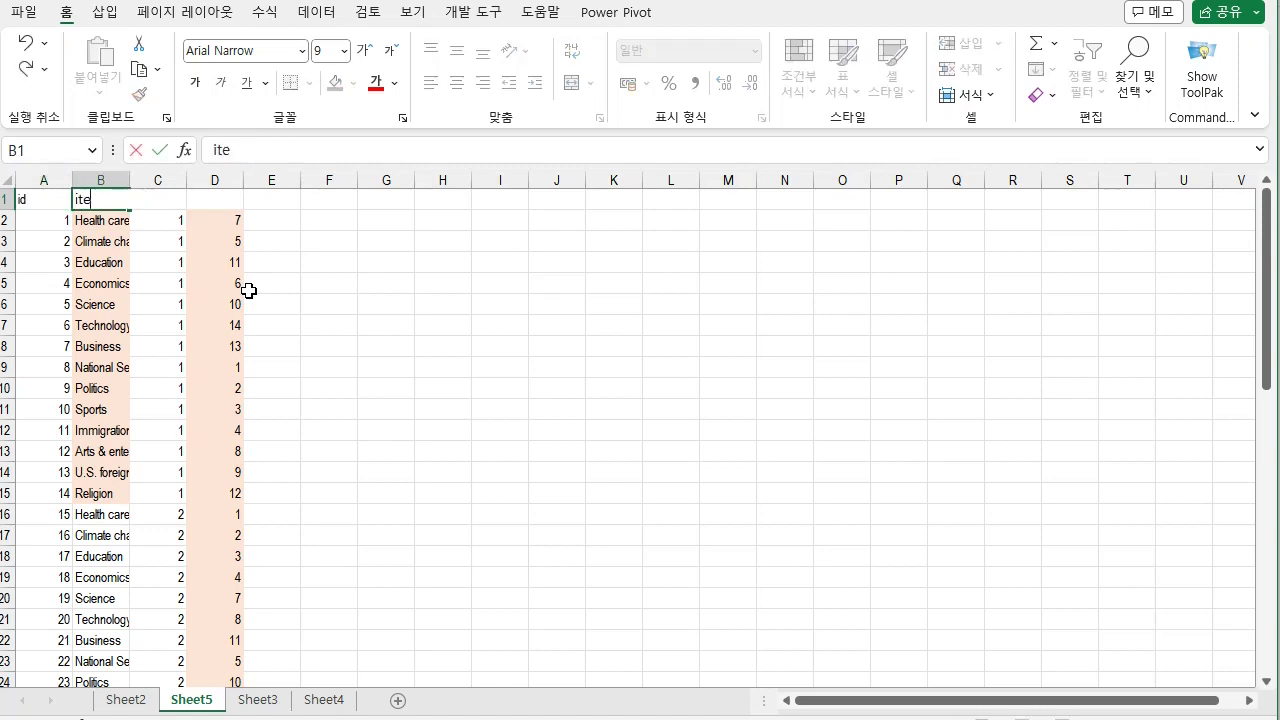
key(Tab)
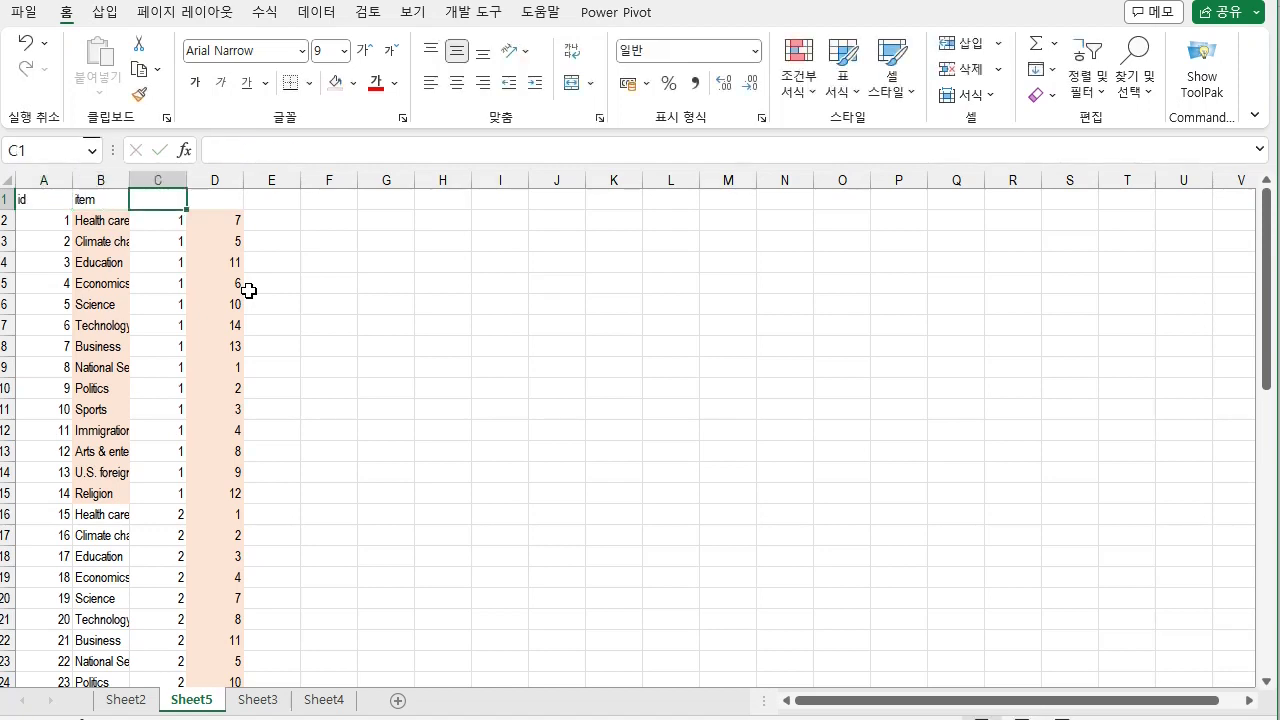
text(x)
key(Tab)
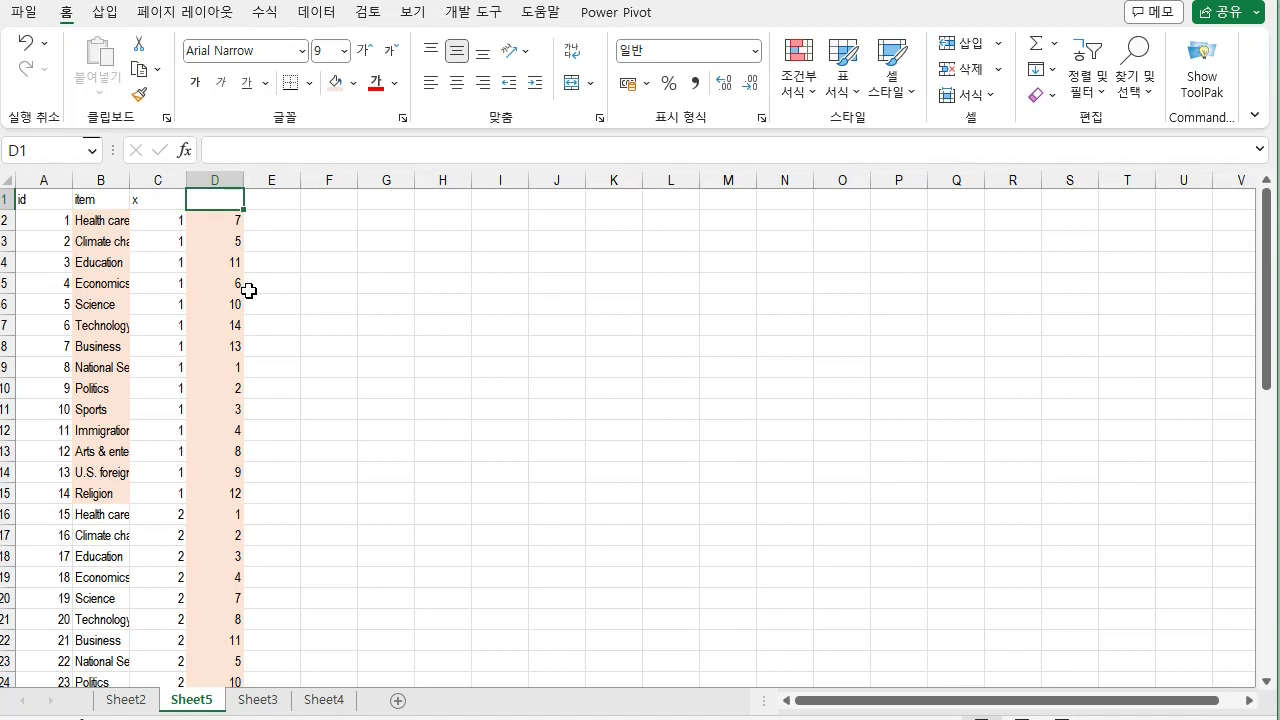
- Enter the headers y1, y2 and y3 for the rank columns in D1:F1
text(y1)
key(Tab)
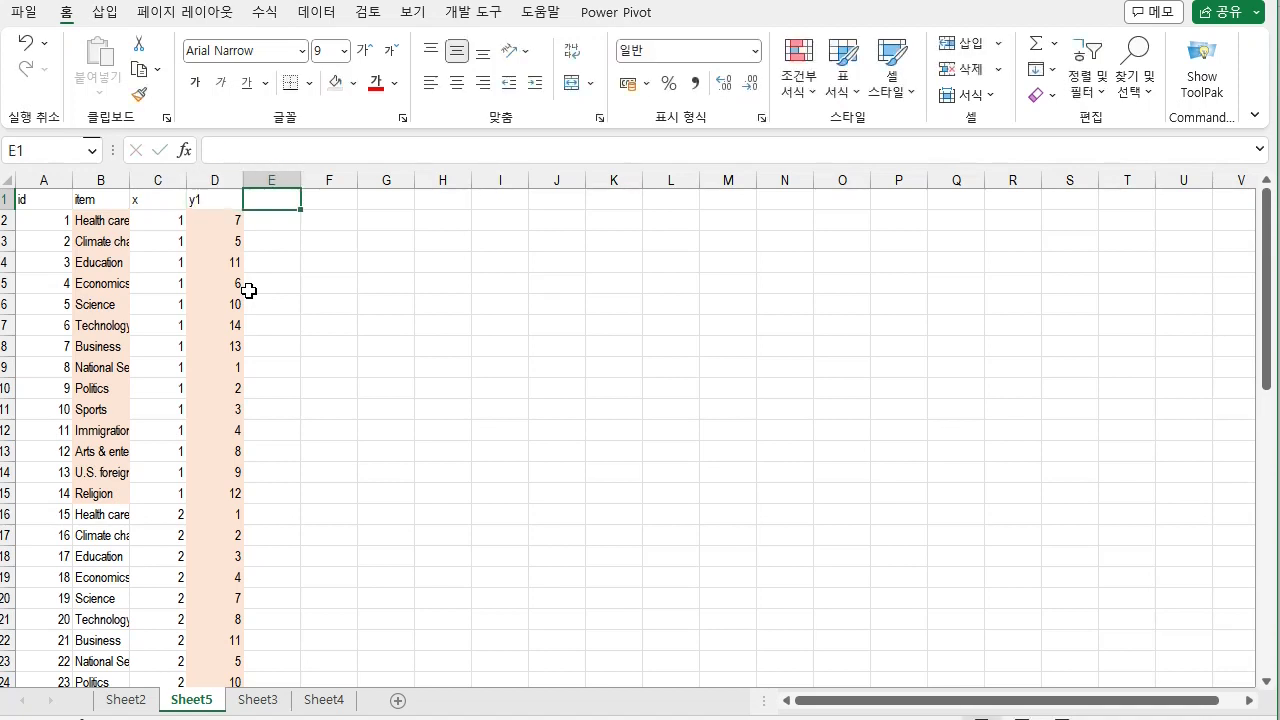
text(y2)
key(Tab)
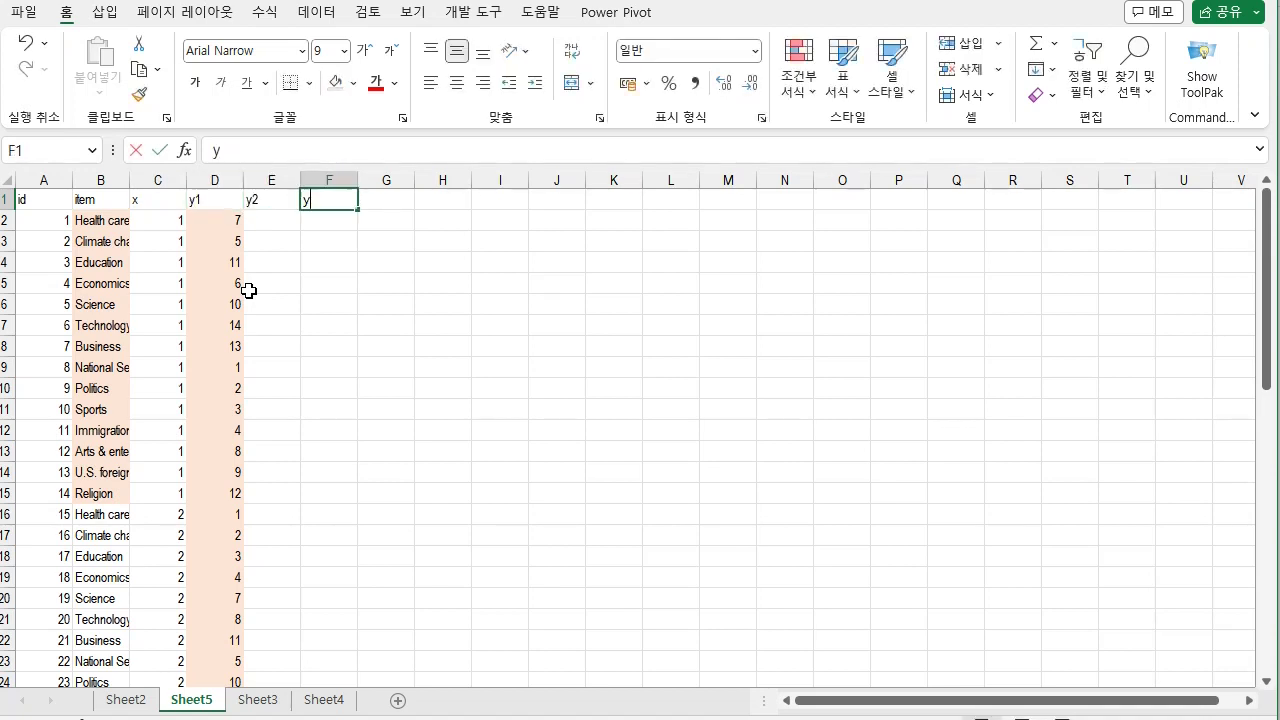
text(y)
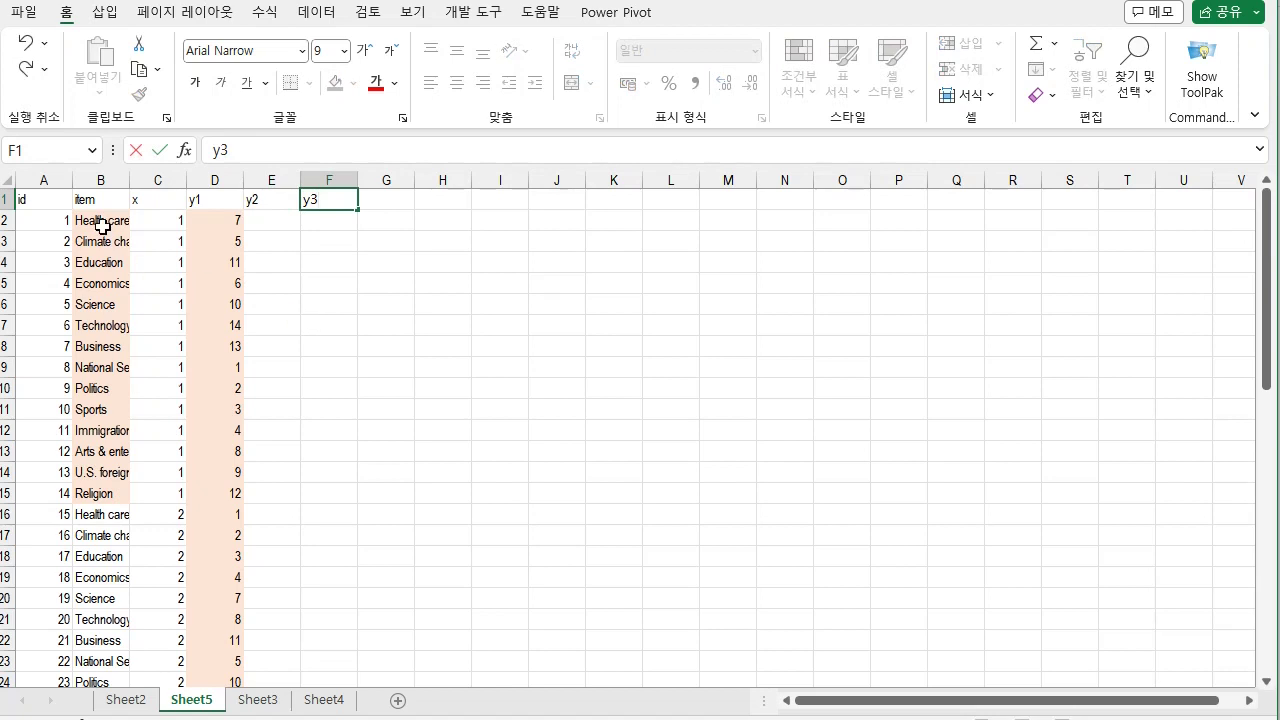
click(104, 12)
click(313, 342)
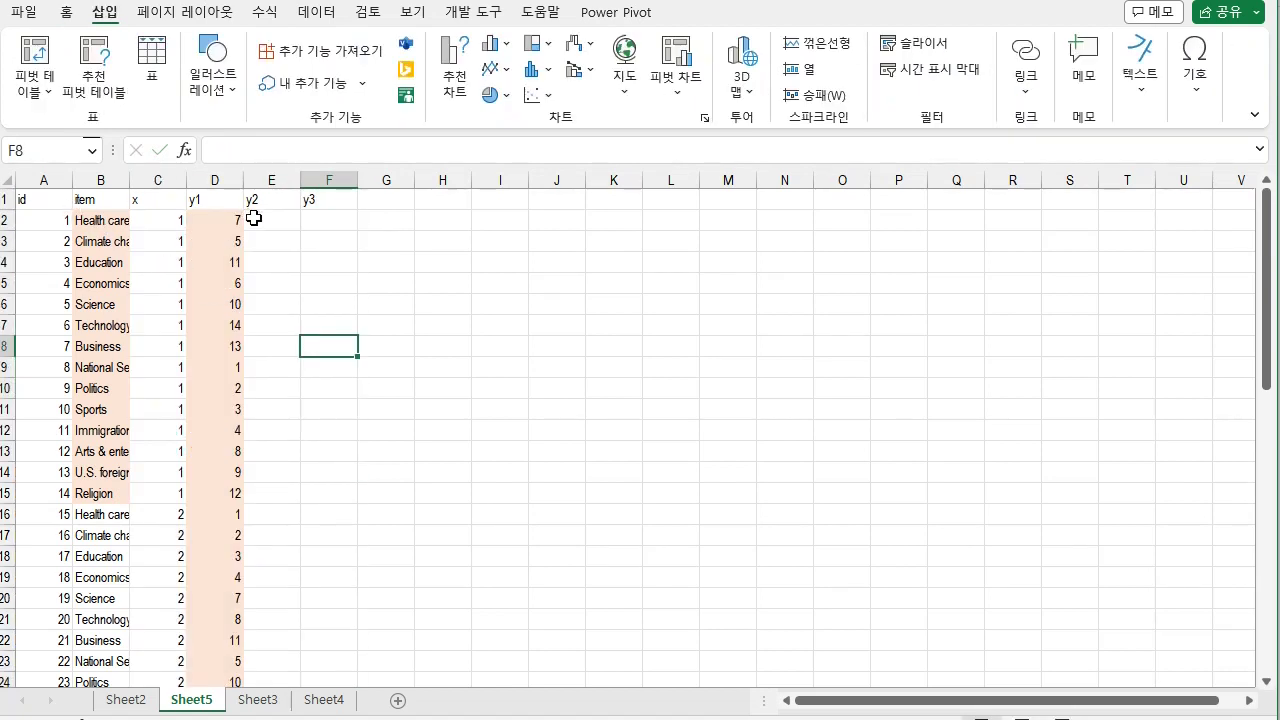
- Add filters to the header row and sort the data by the item column in ascending order
click(142, 221)
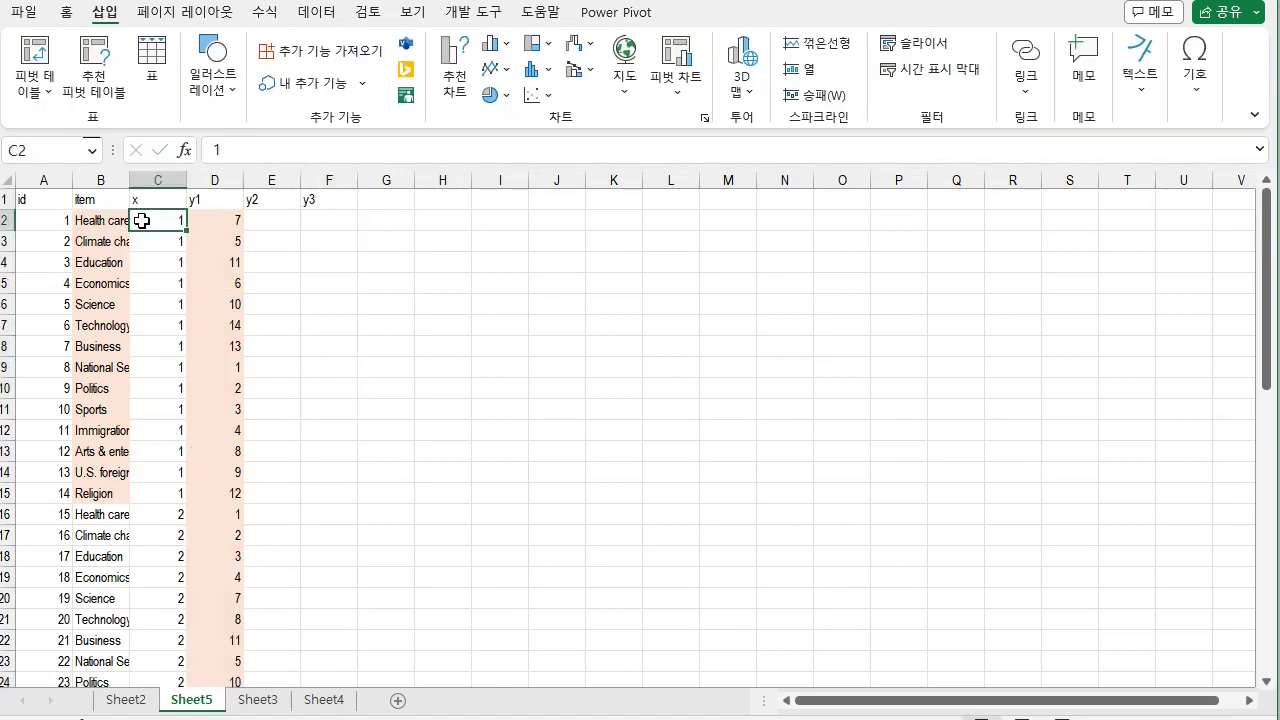
click(317, 14)
click(627, 68)
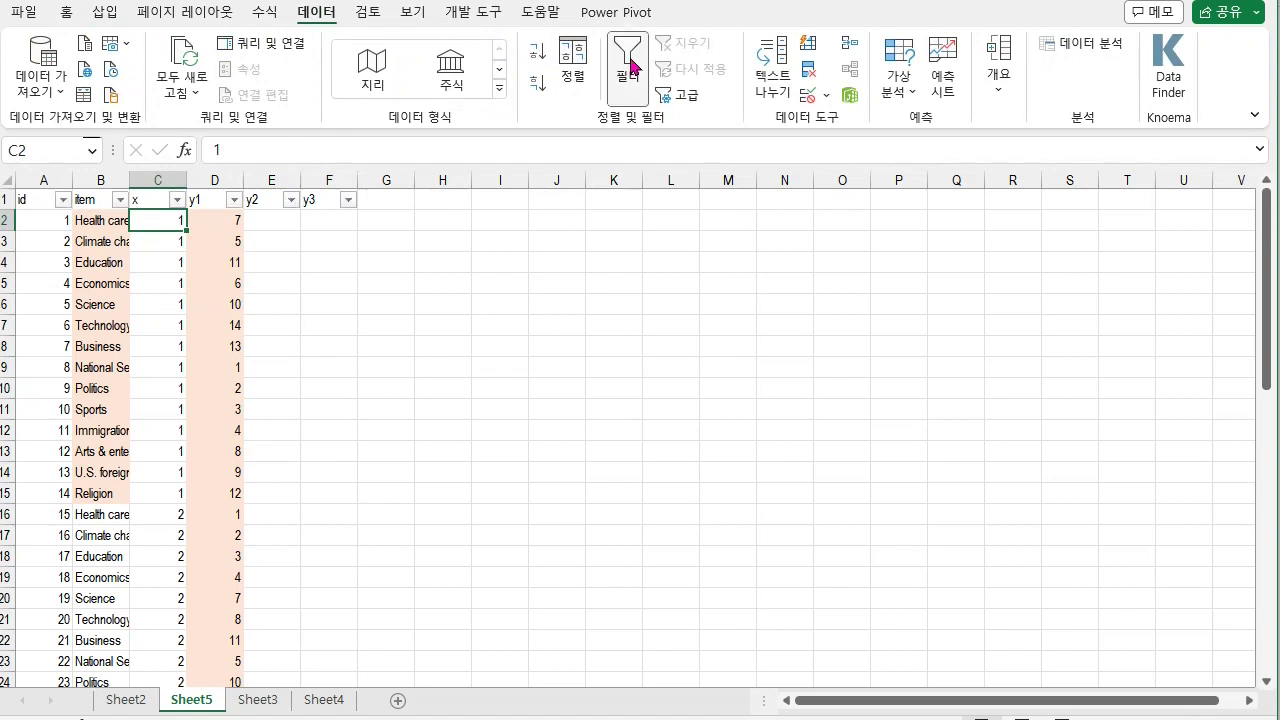
click(120, 200)
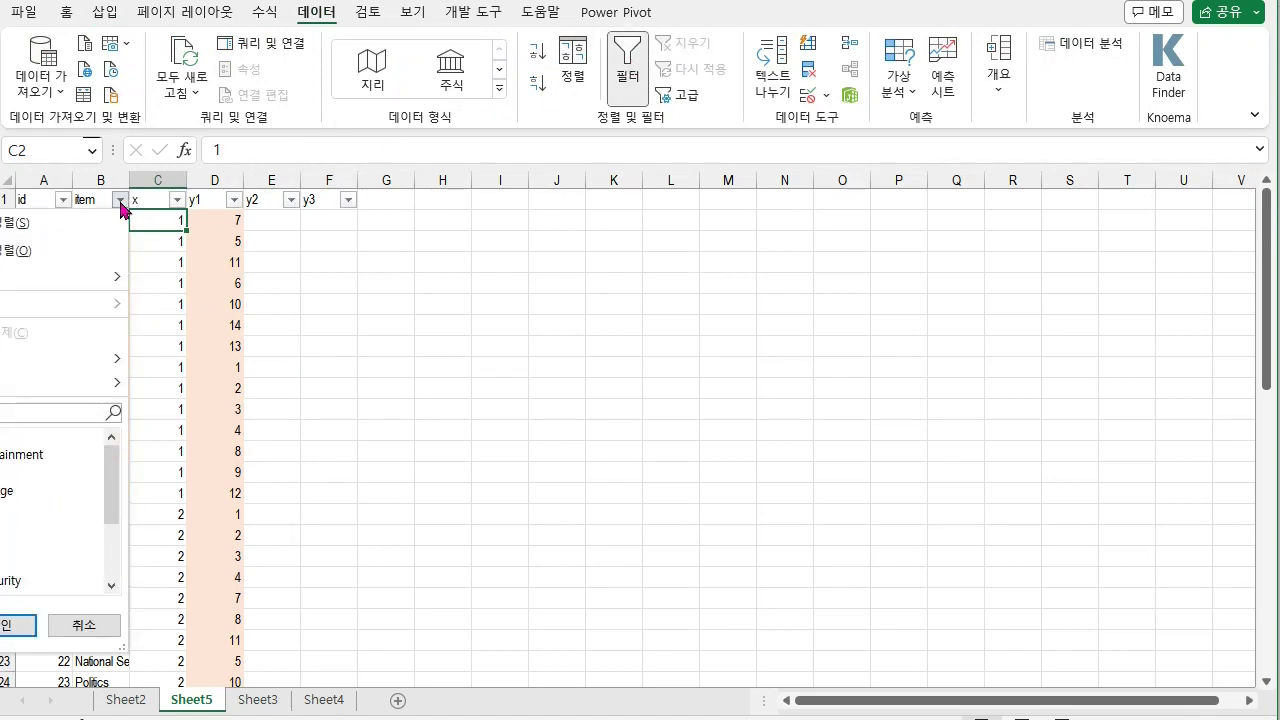
click(92, 229)
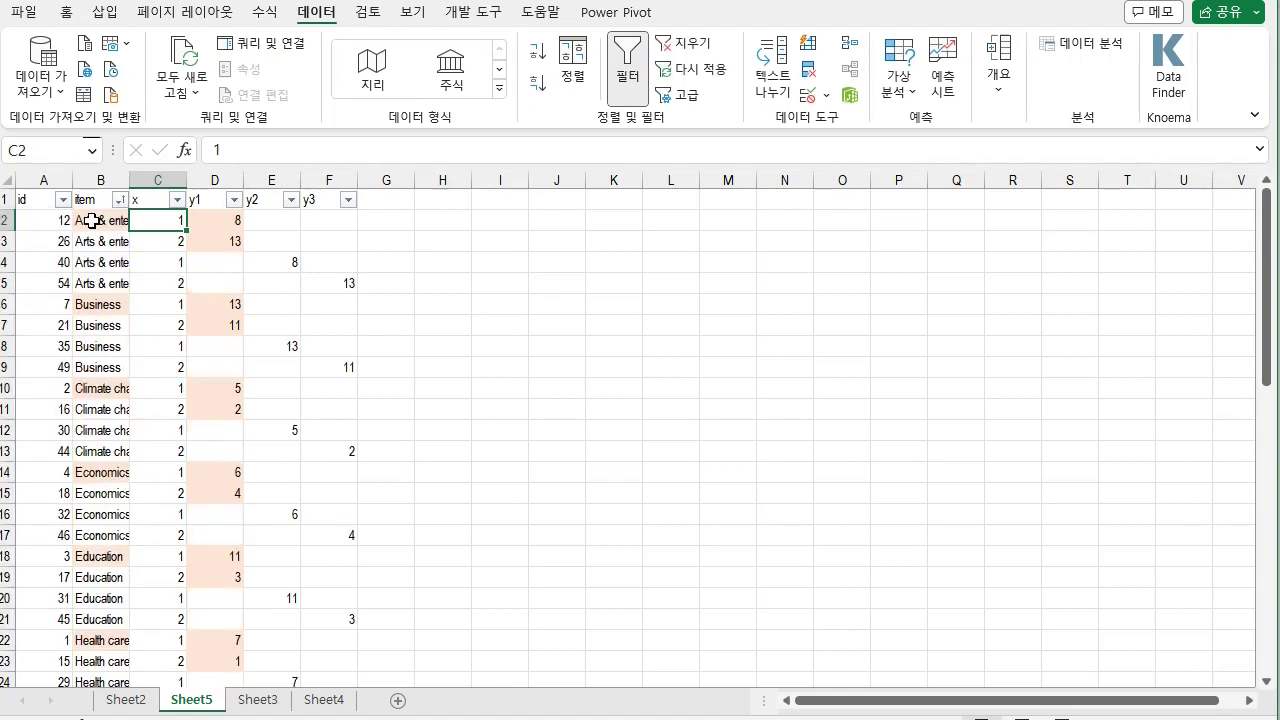
click(450, 293)
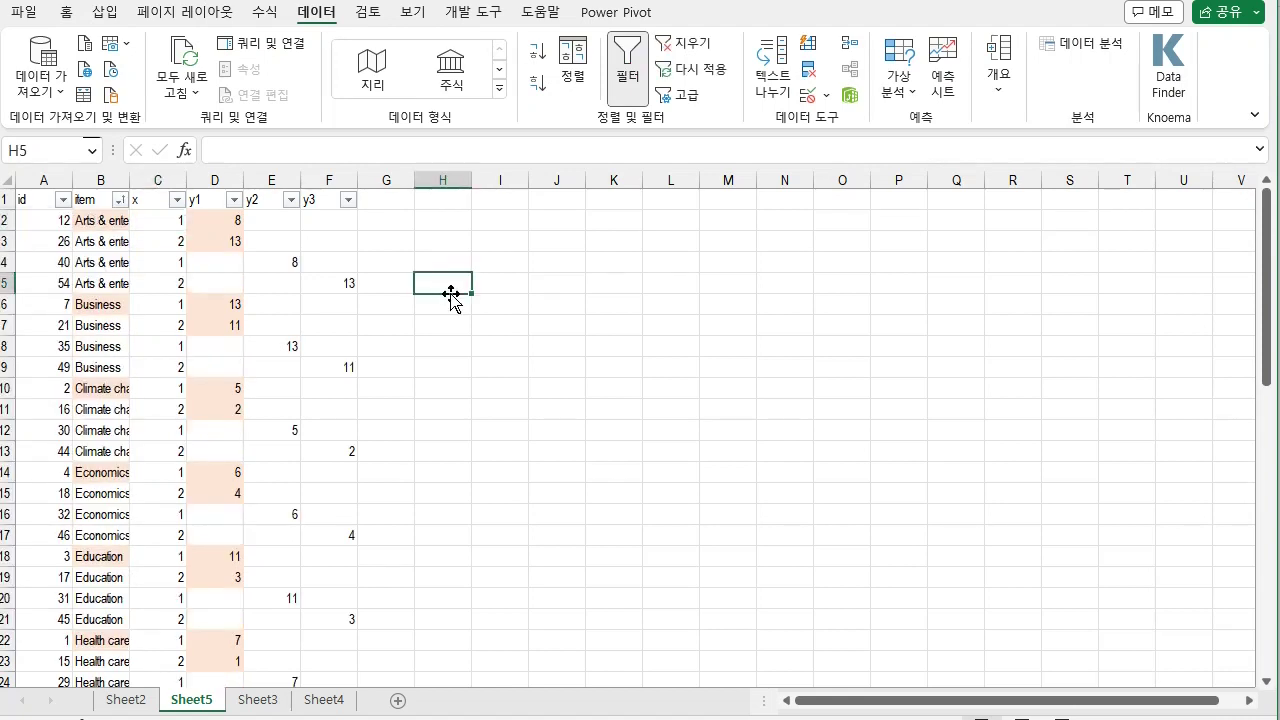
- Insert a scatter chart with straight lines and markers from C2:F57 and place it beside the data
click(157, 224)
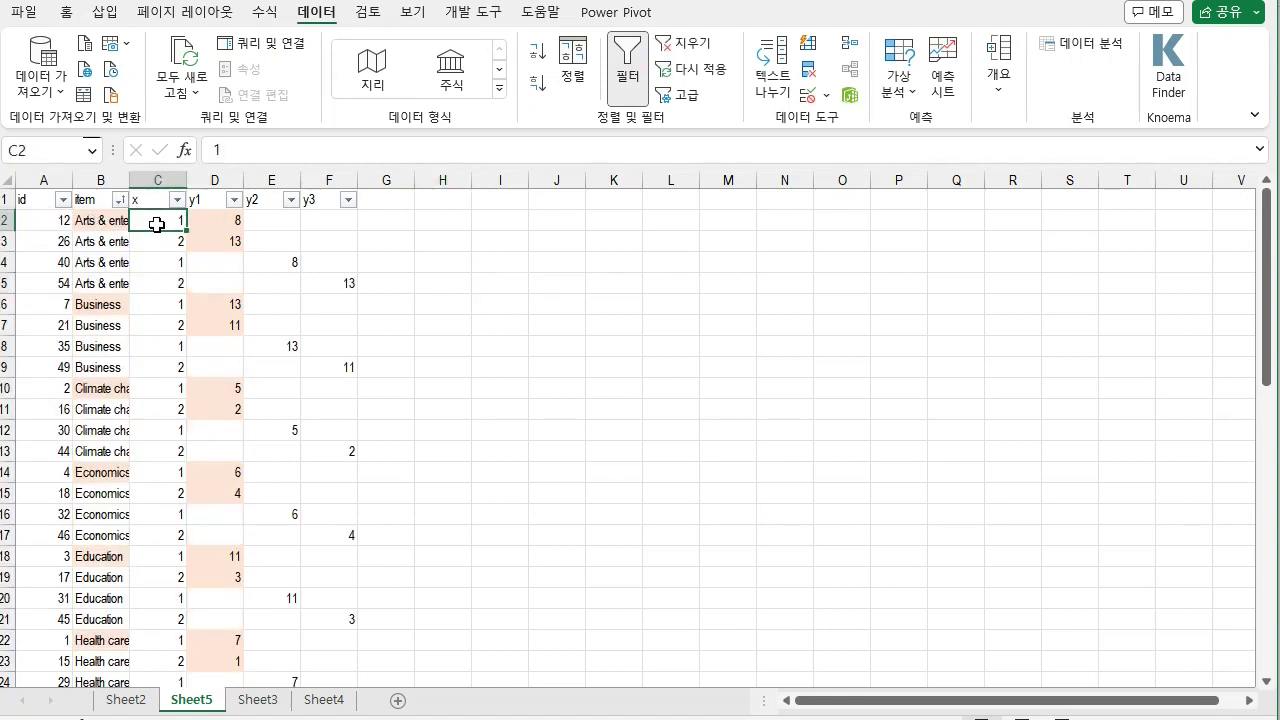
key(ctrl+shift+Down)
key(shift+Right)
key(shift+Right)
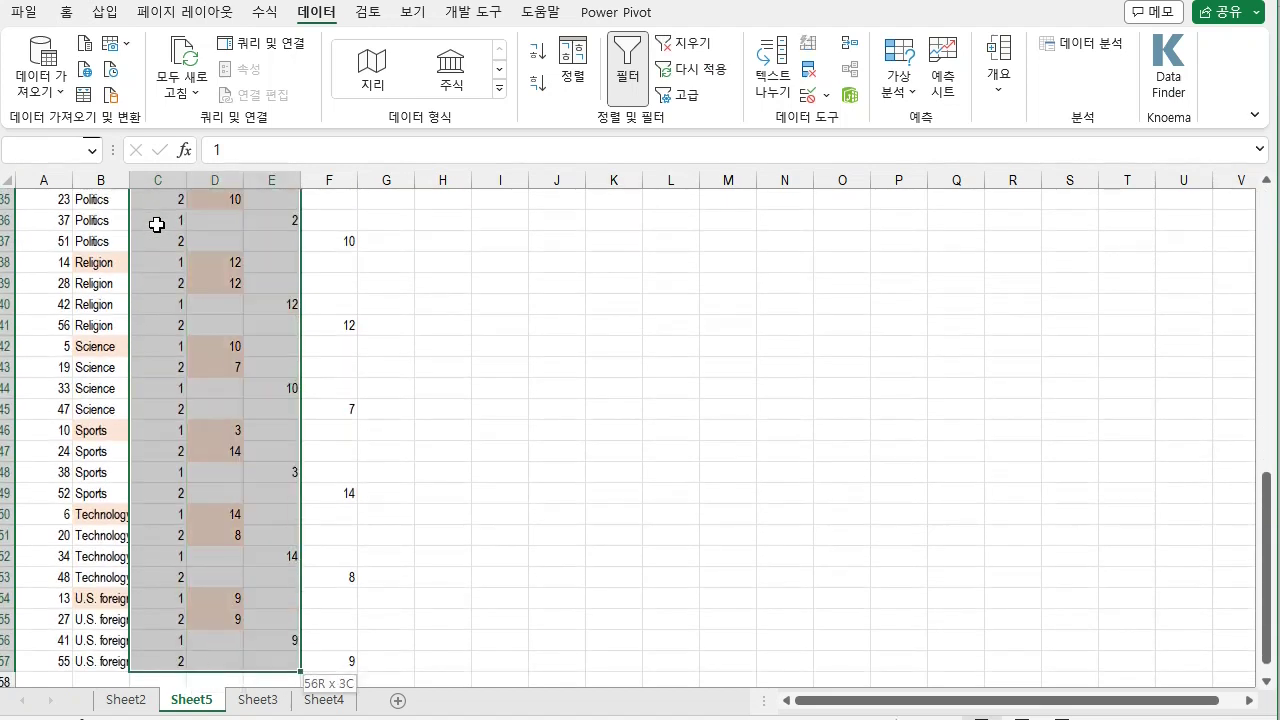
key(shift+Right)
click(121, 16)
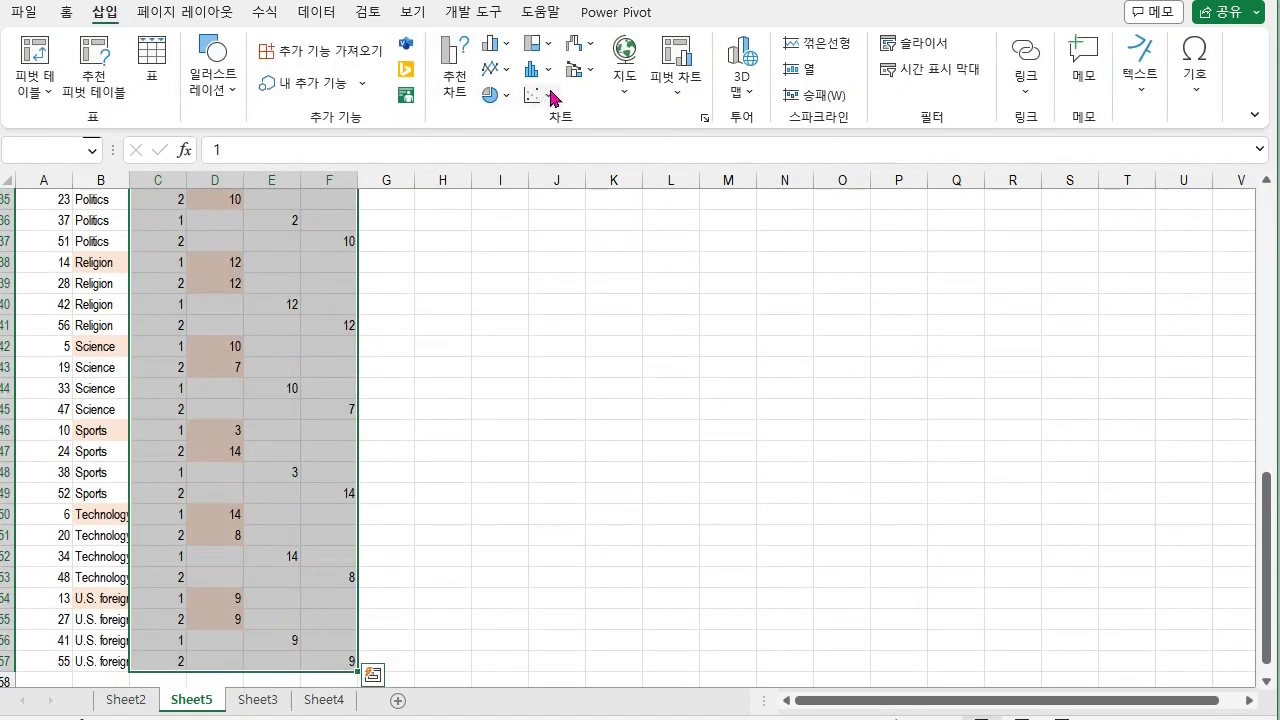
click(551, 97)
click(550, 207)
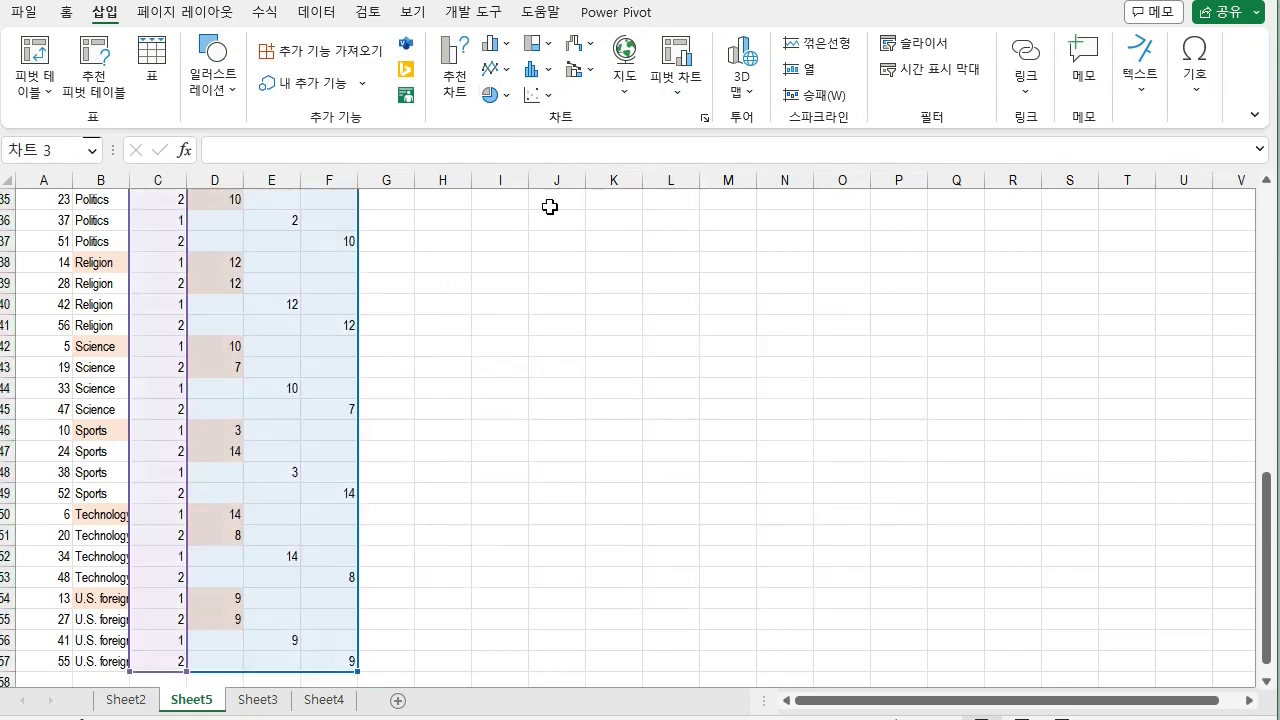
drag(745, 275, 780, 254)
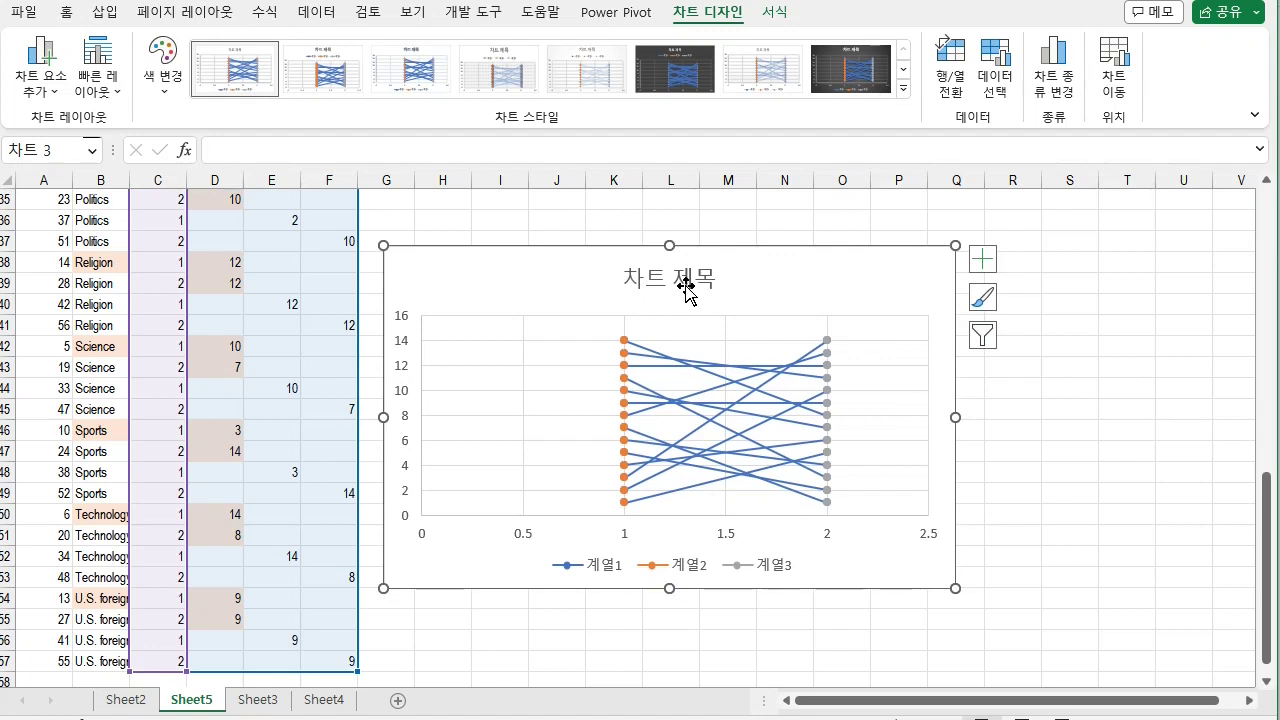
- Add data labels to the orange 계열2 series at x = 1 in the chart
click(624, 378)
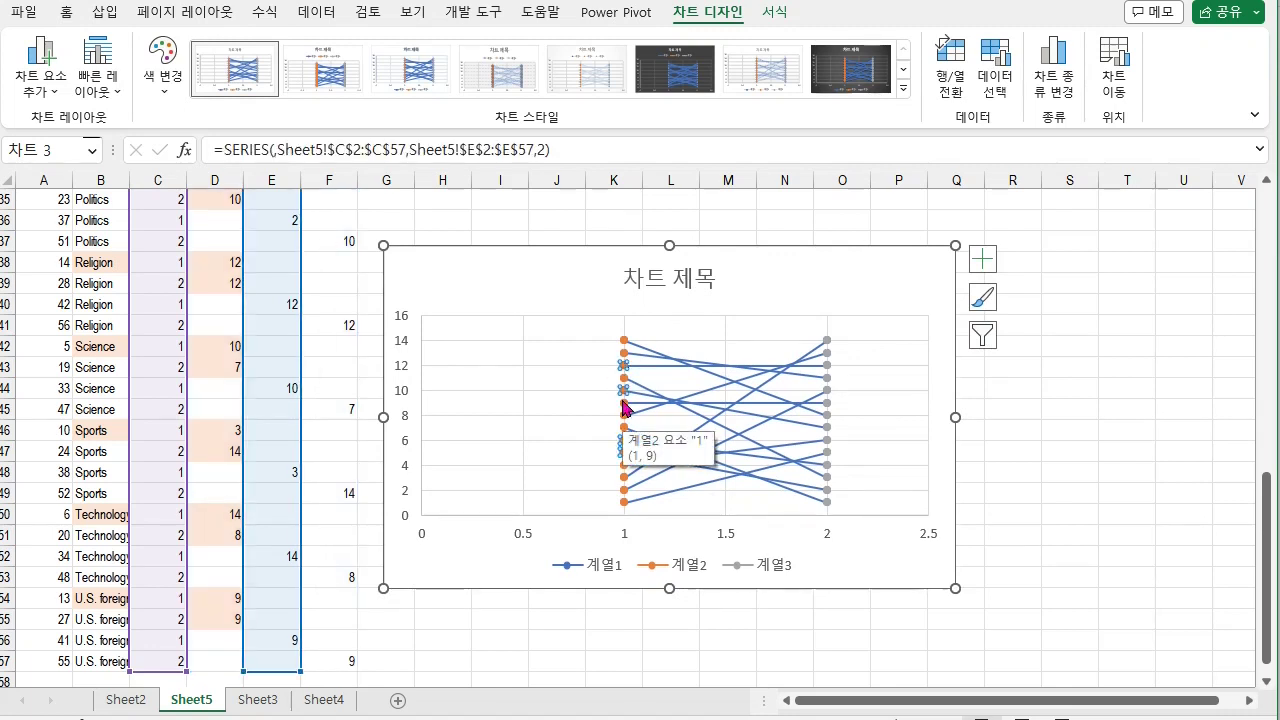
right_click(624, 407)
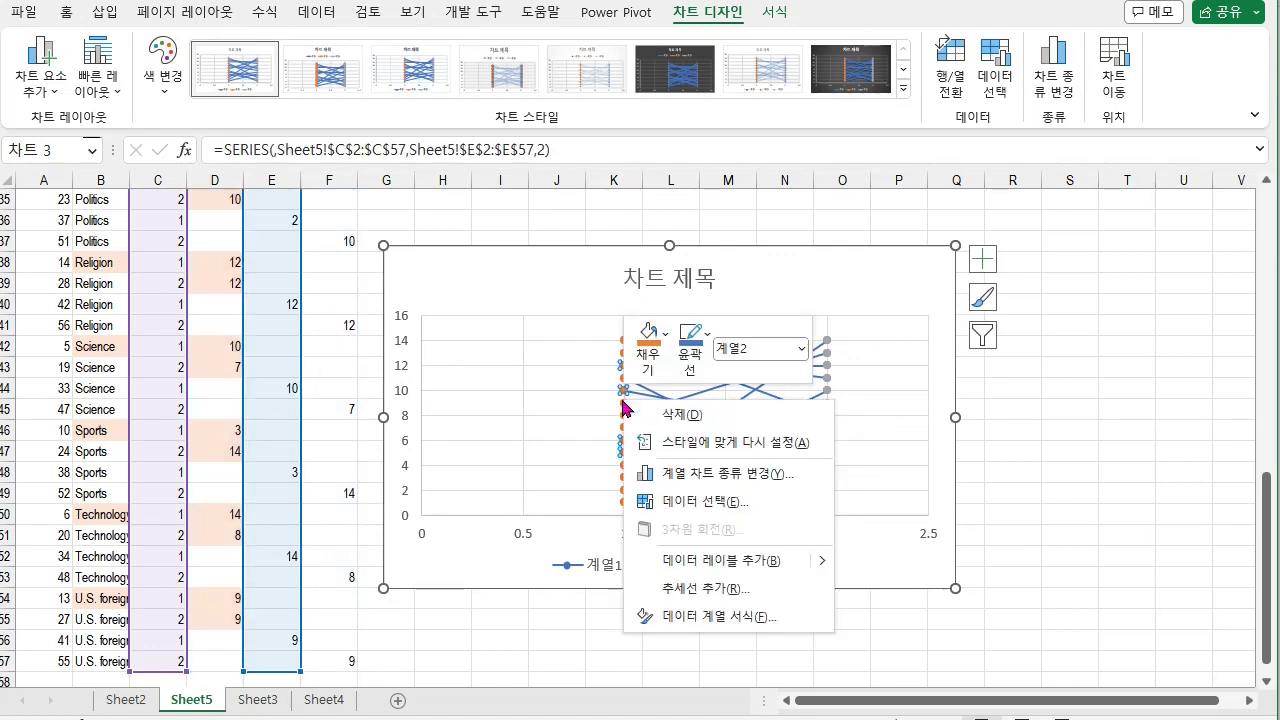
click(730, 560)
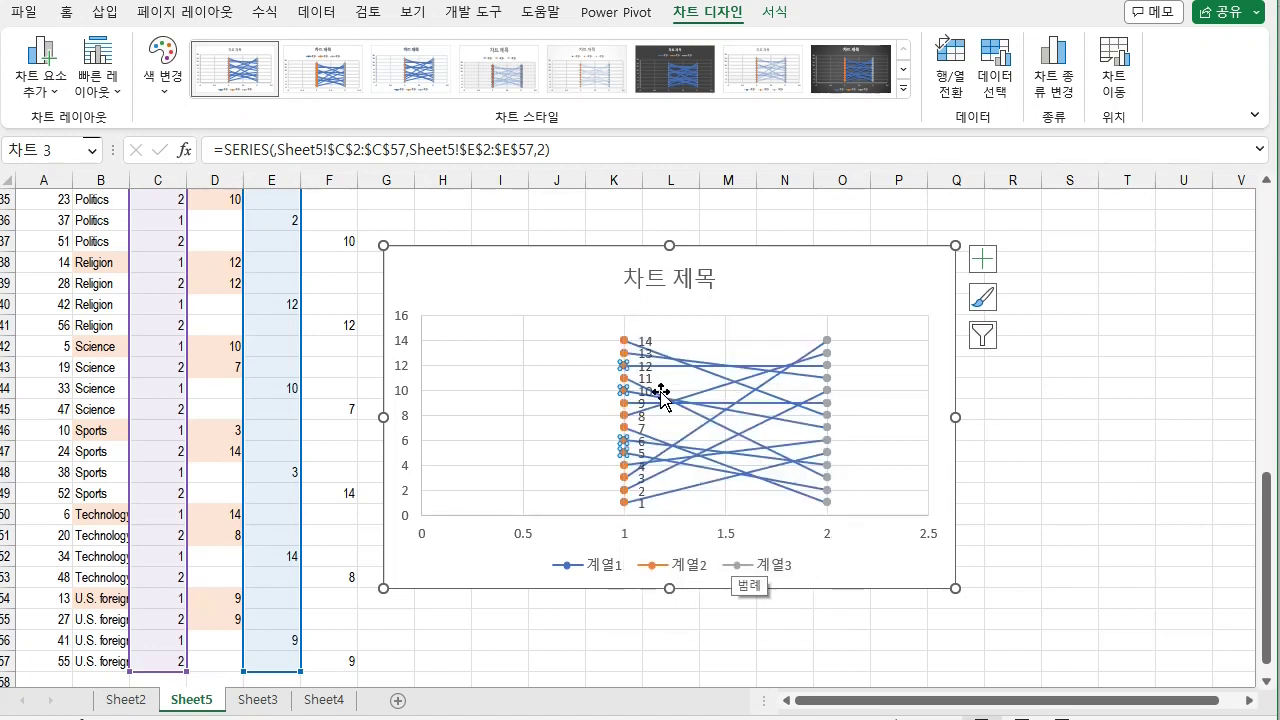
- Take the 계열2 labels from cells B2:B57, turn off the Y value and leader lines, and place them left of the points
right_click(646, 343)
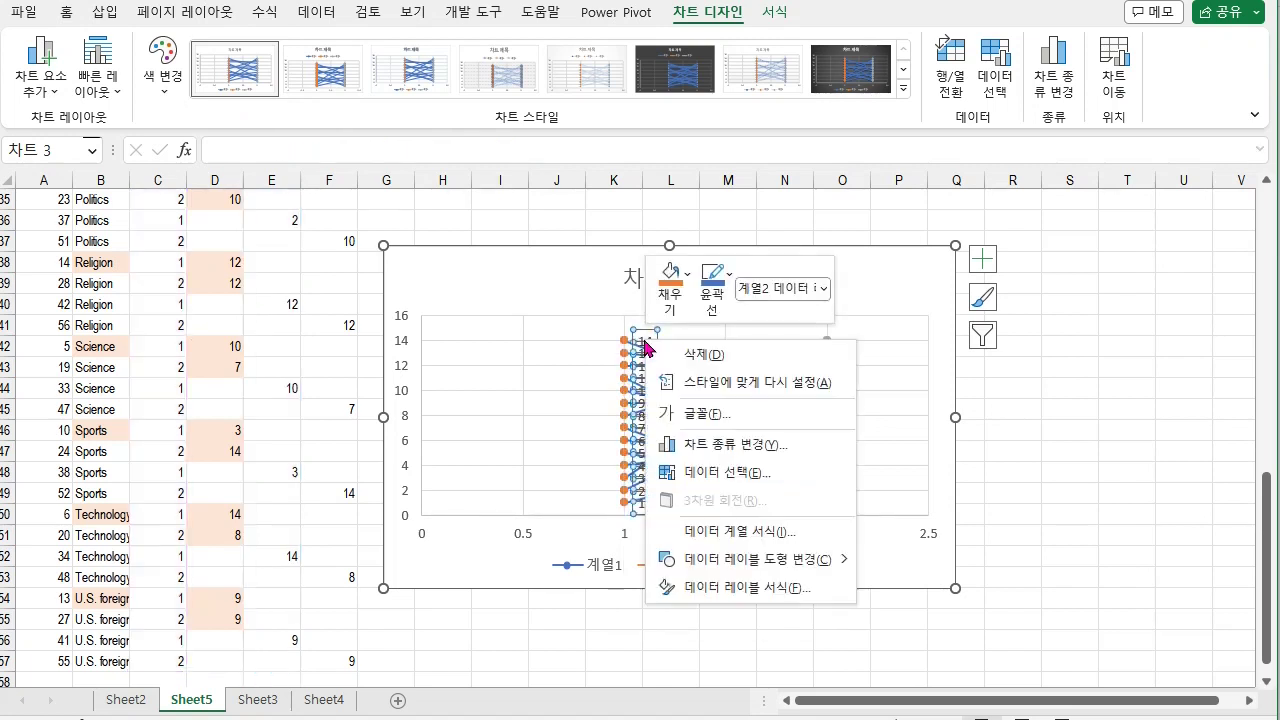
click(762, 587)
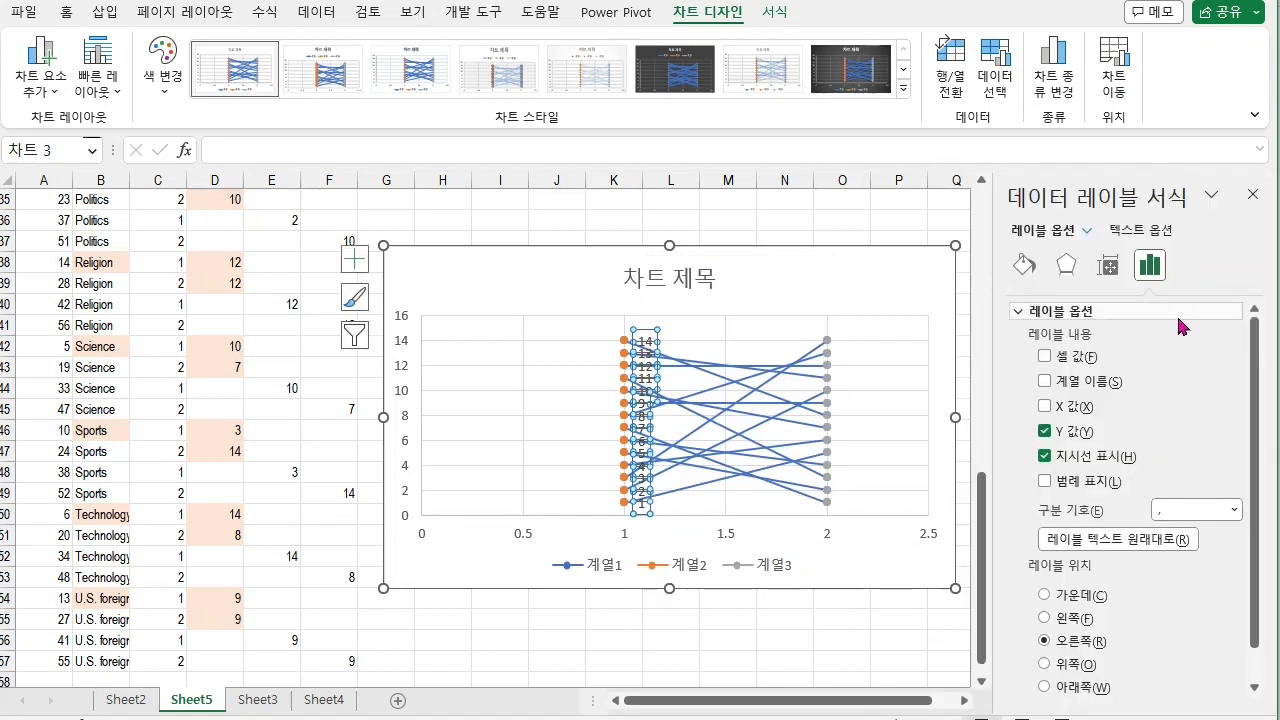
click(1045, 356)
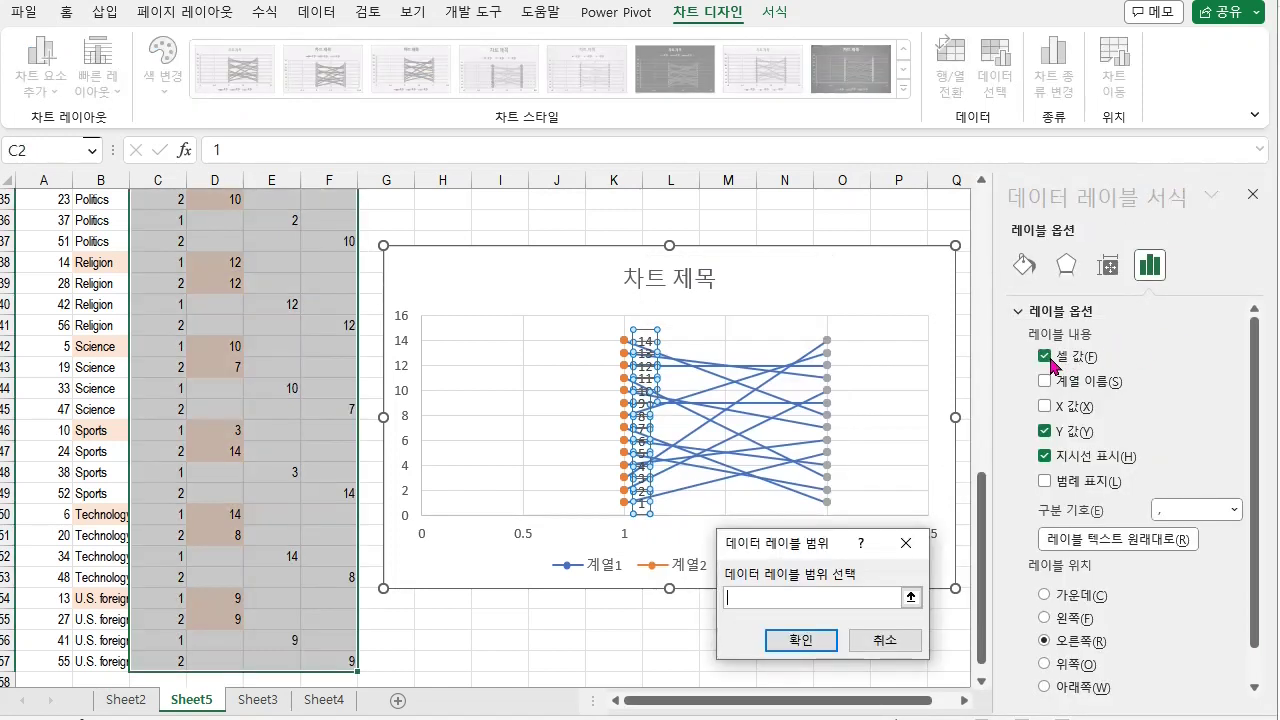
scroll(88, 285, up, 11)
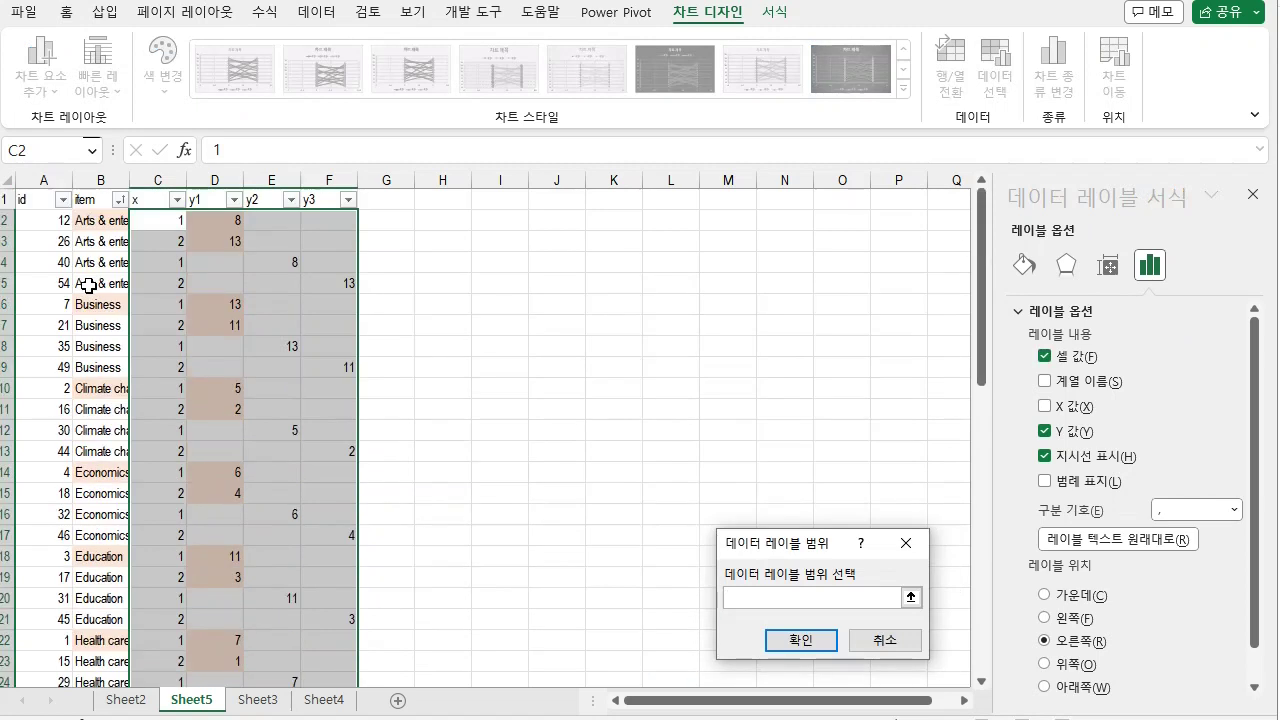
click(101, 220)
key(ctrl+shift+Down)
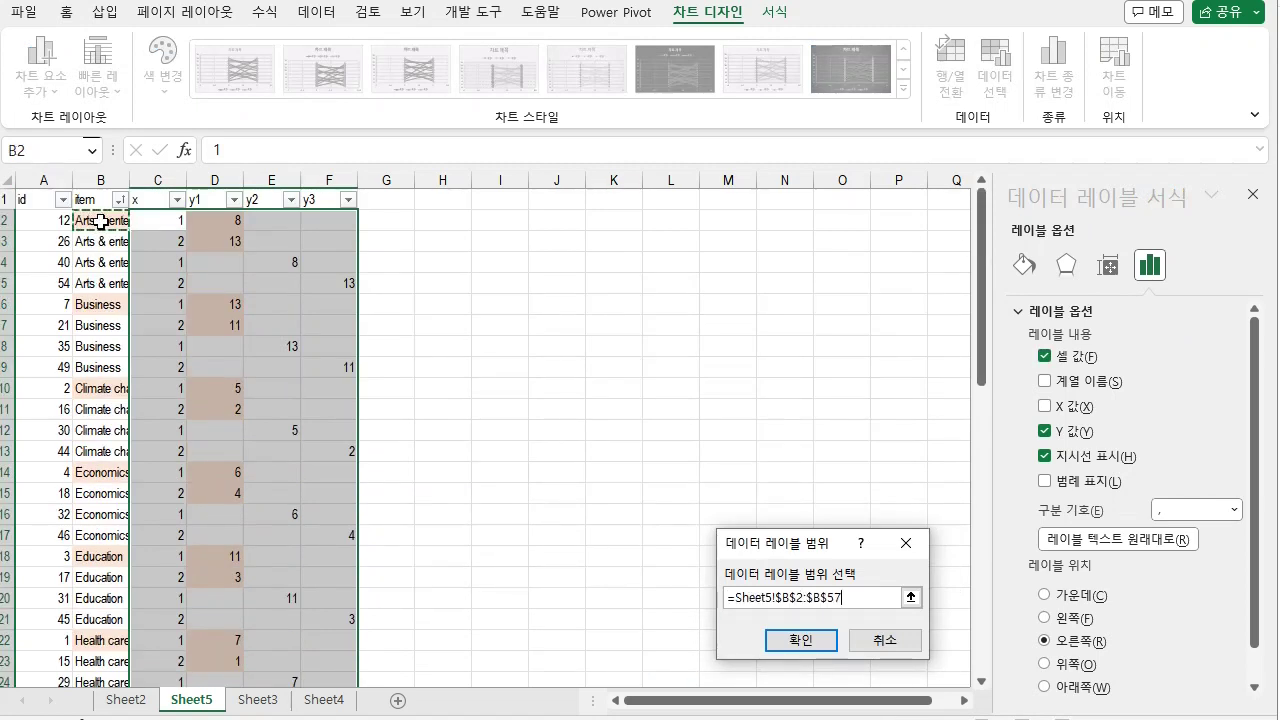
click(801, 640)
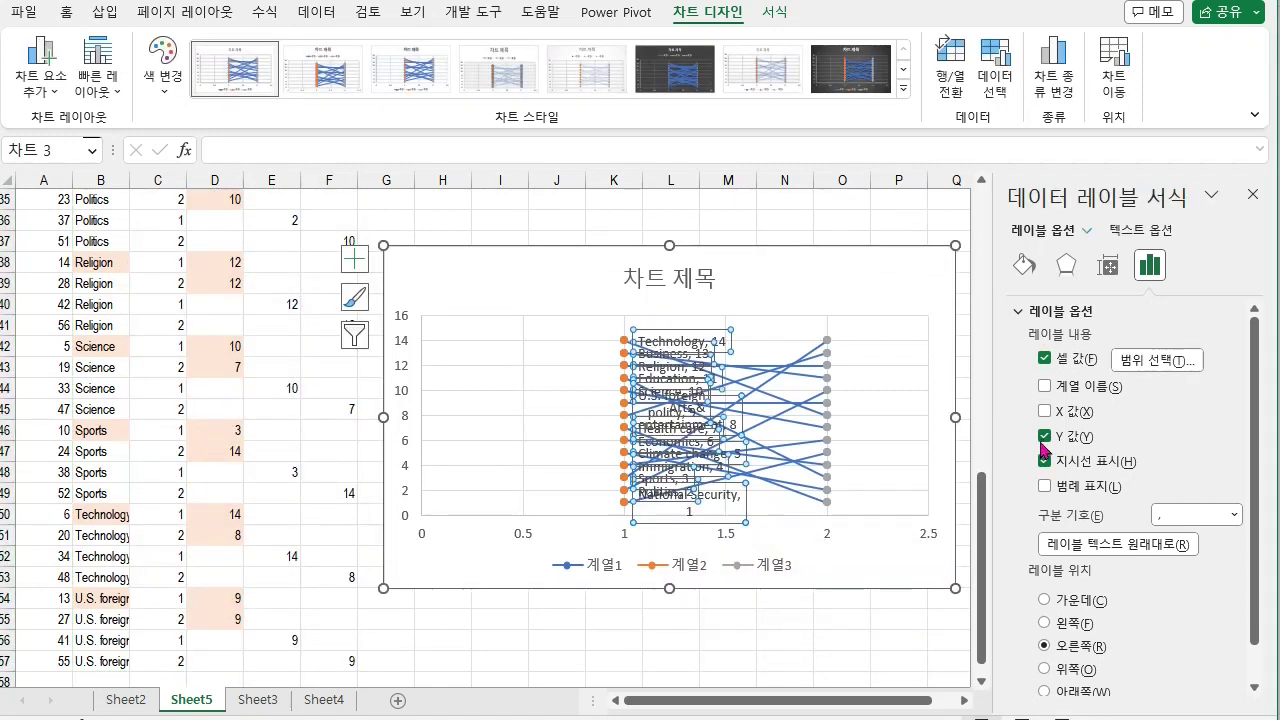
click(1046, 437)
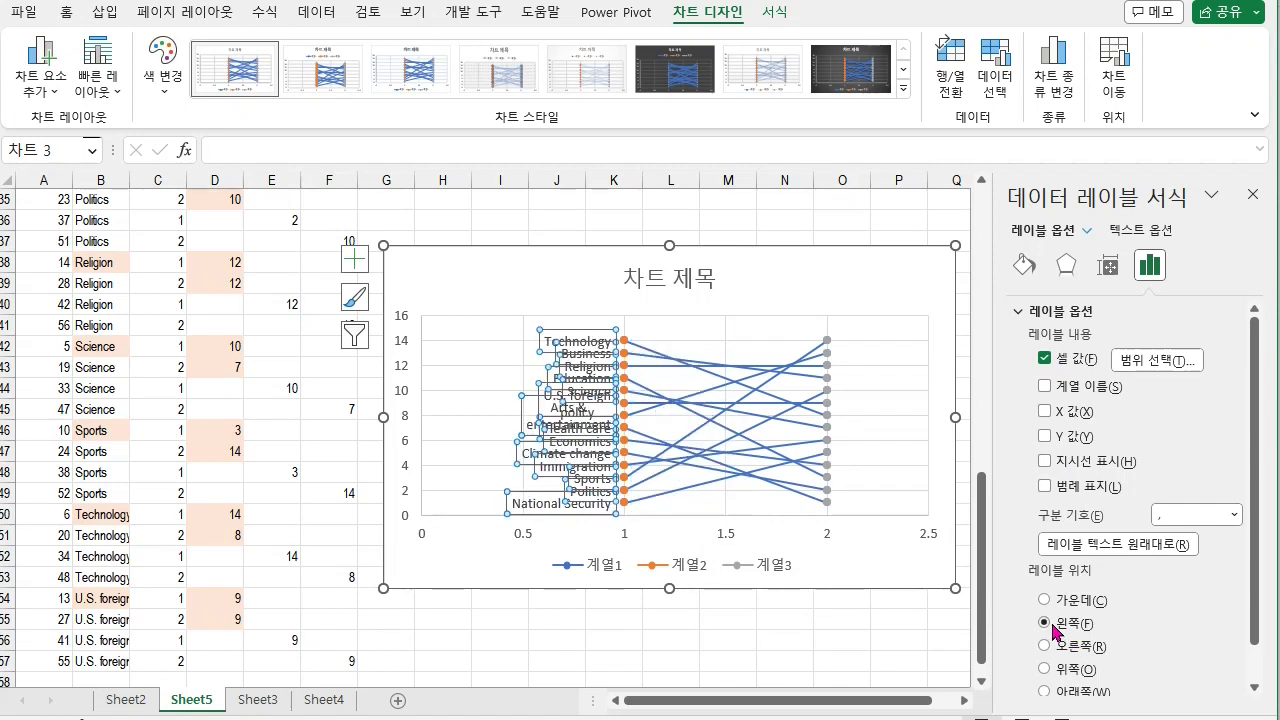
- Add data labels to the grey 계열3 series at x = 2 in the chart
click(827, 467)
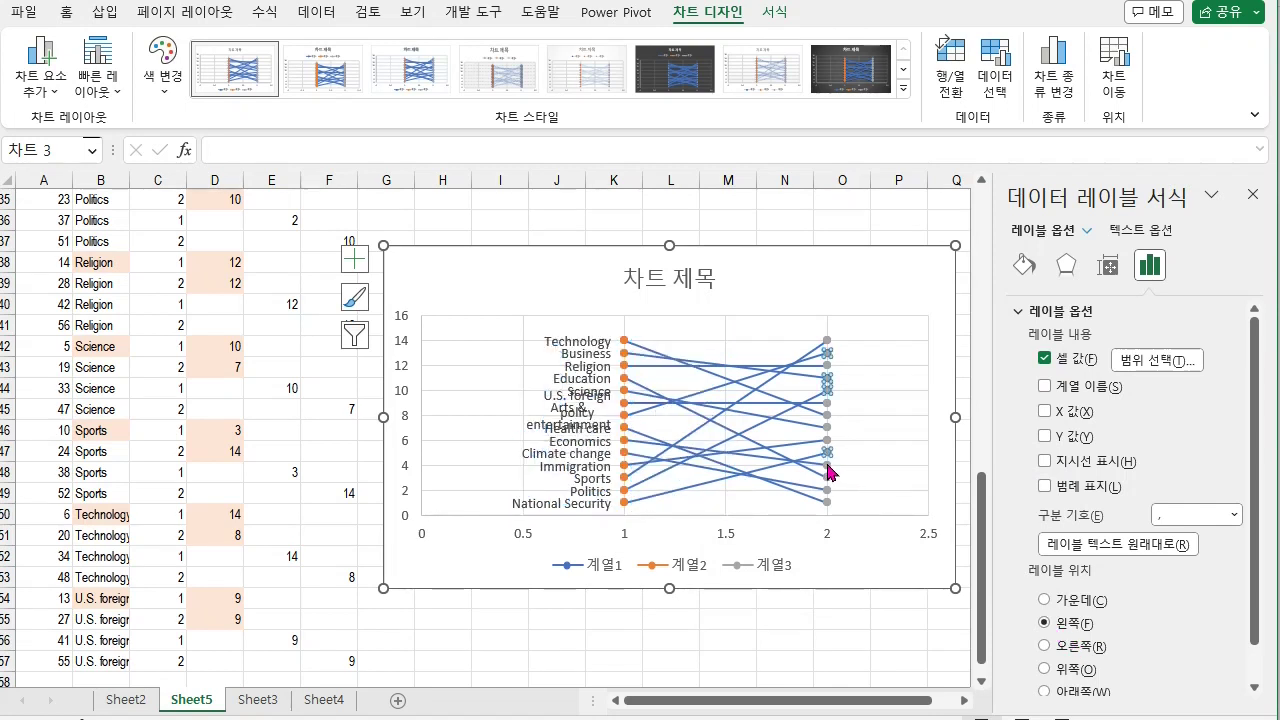
right_click(827, 470)
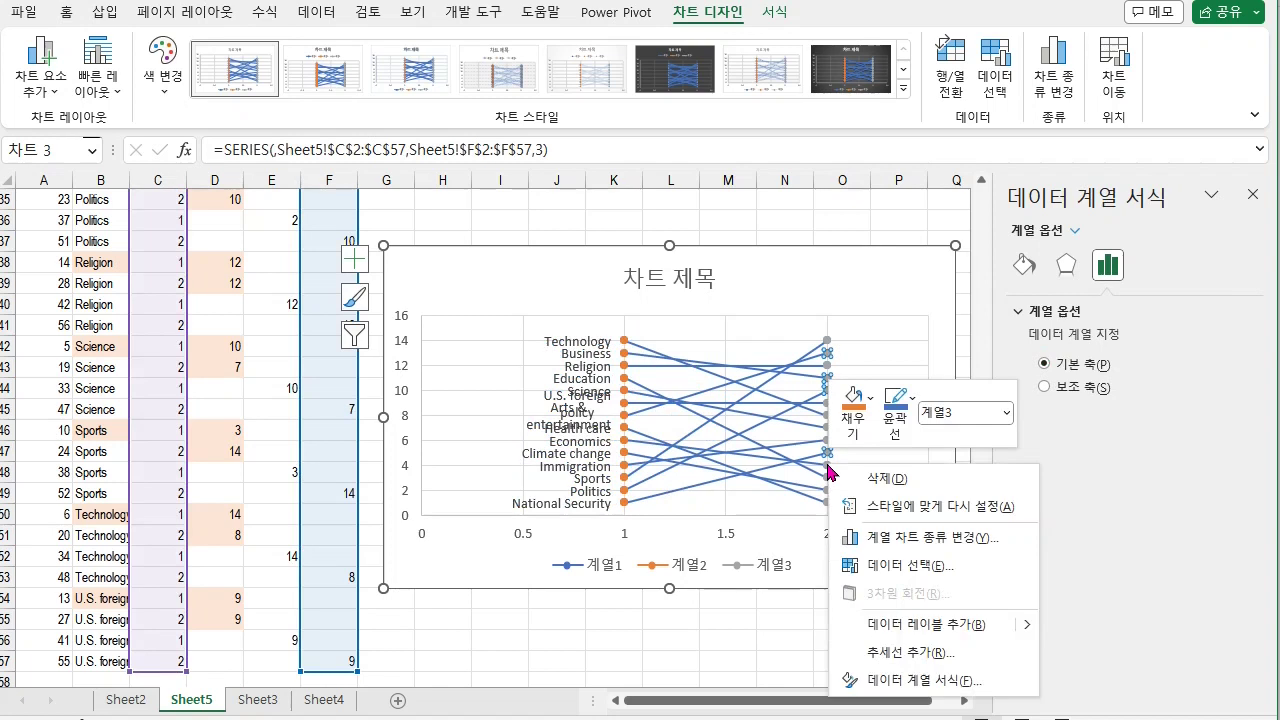
click(897, 625)
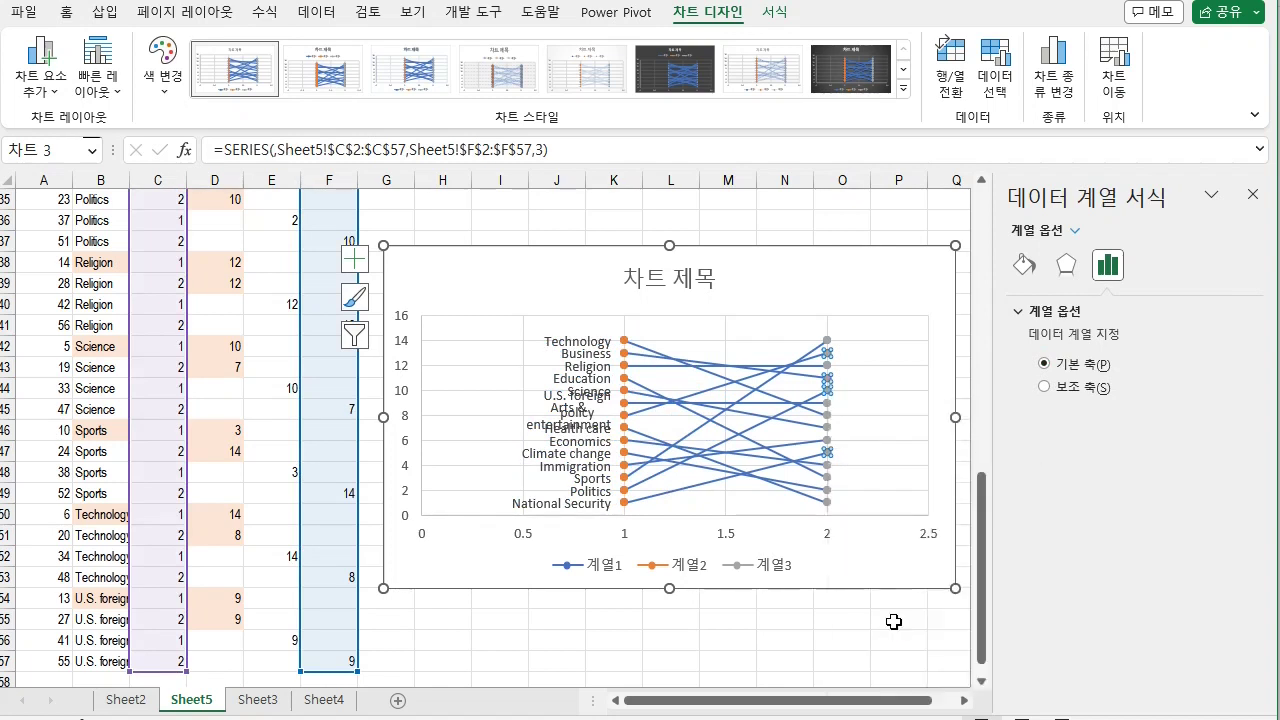
- Take the 계열3 labels from cells B2:B57 and turn off the Y value and leader lines, keeping them right of the points
click(848, 350)
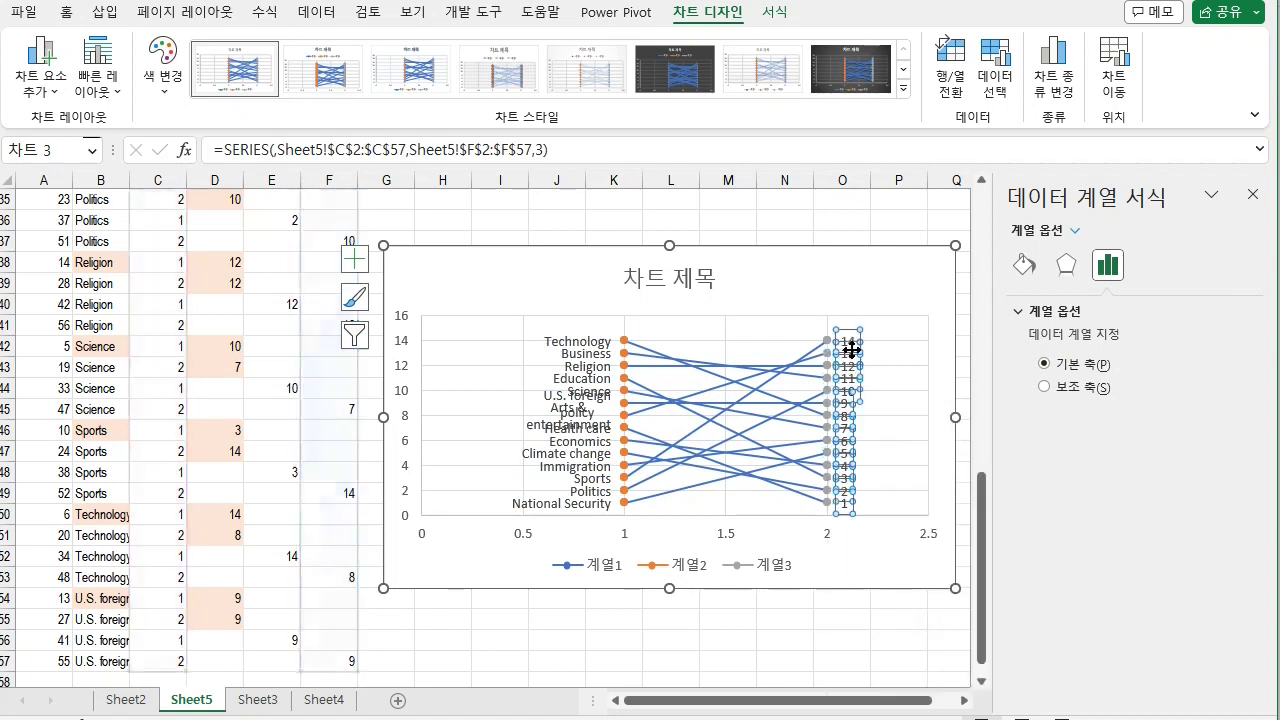
click(1150, 265)
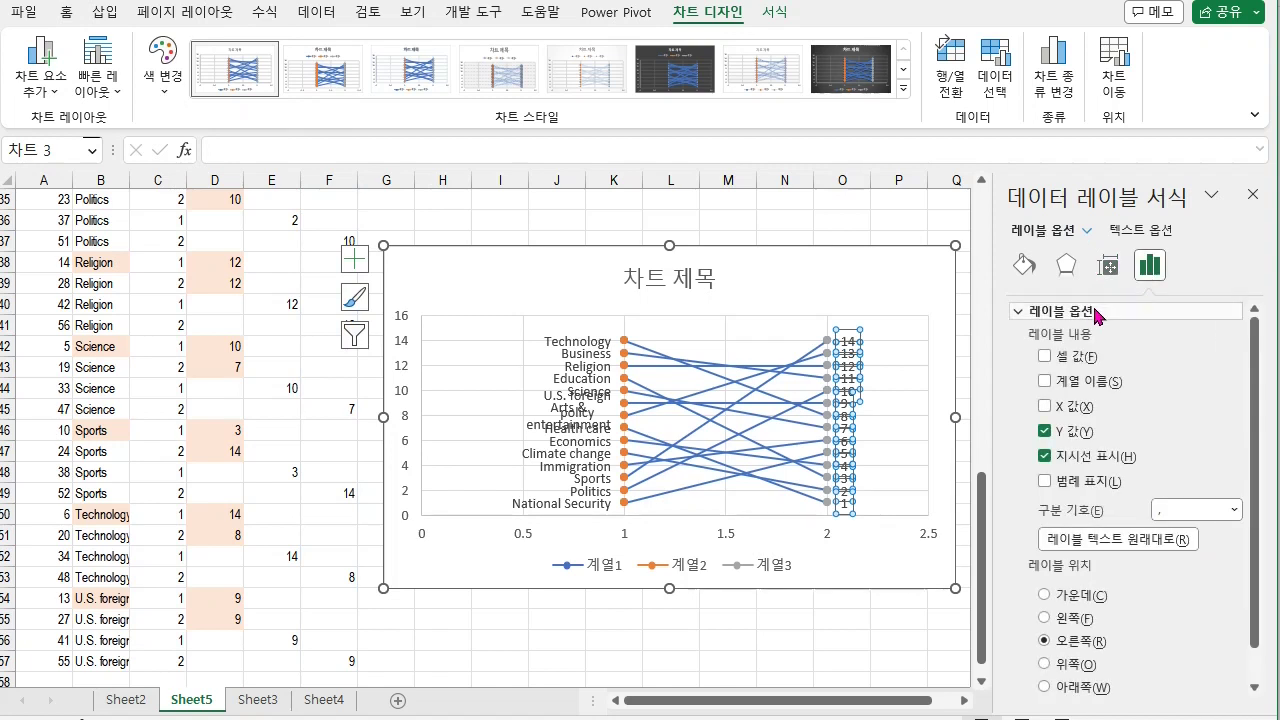
click(1044, 357)
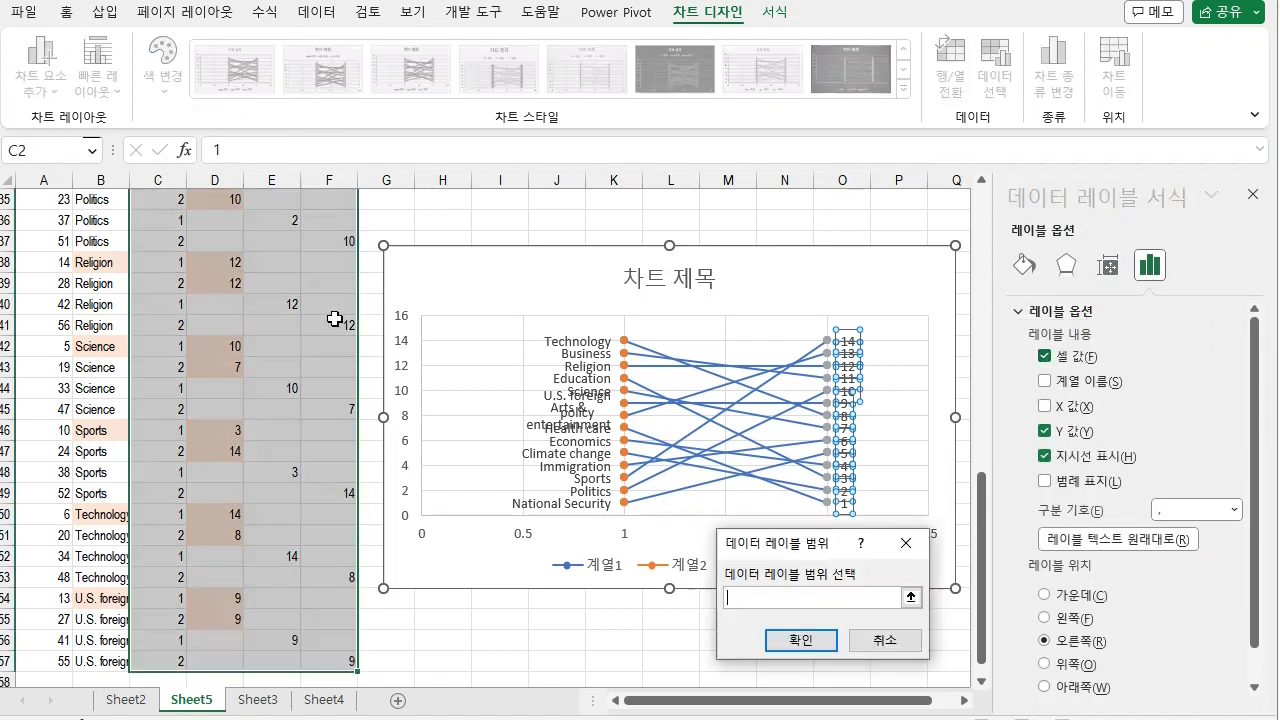
scroll(133, 298, up, 11)
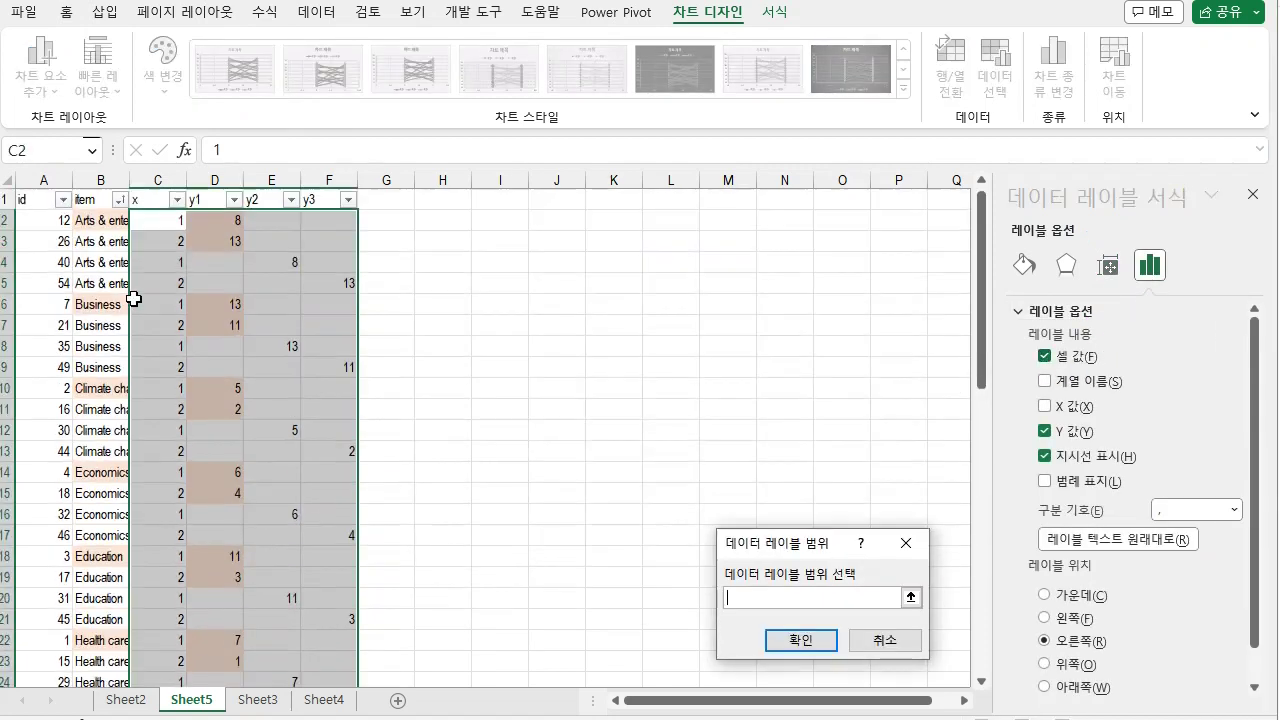
click(104, 218)
key(ctrl+shift+Down)
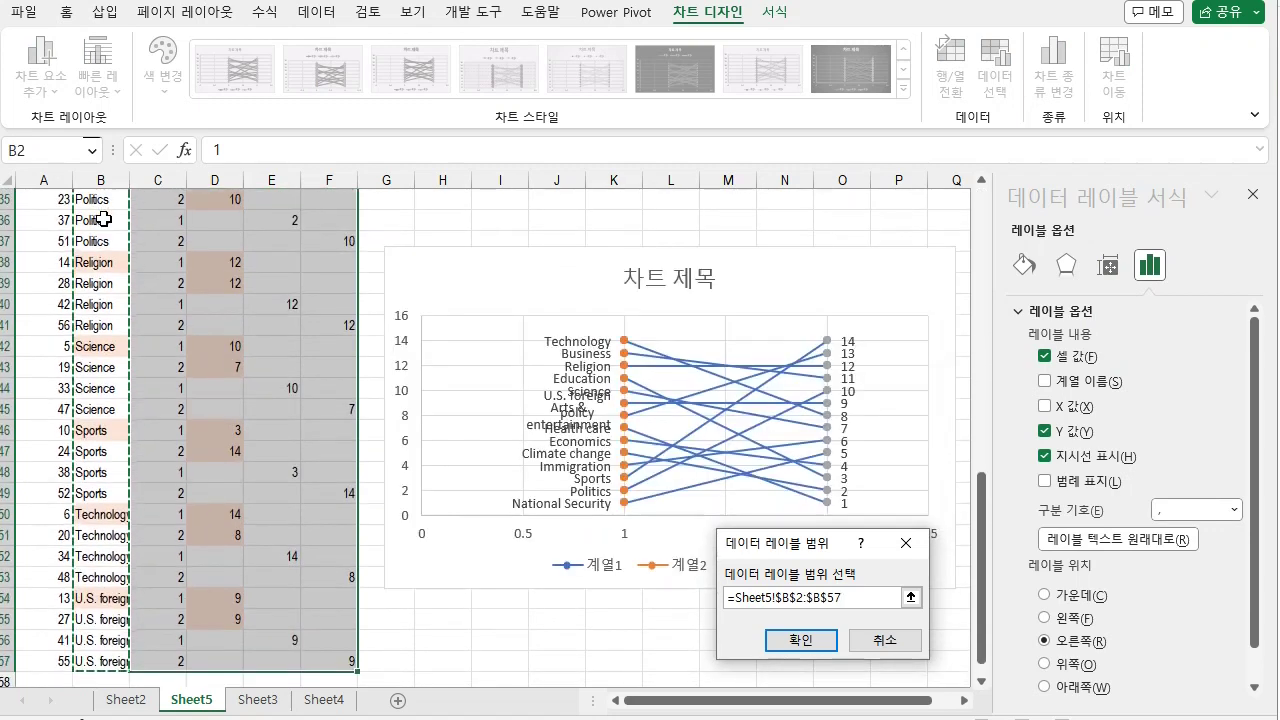
click(806, 642)
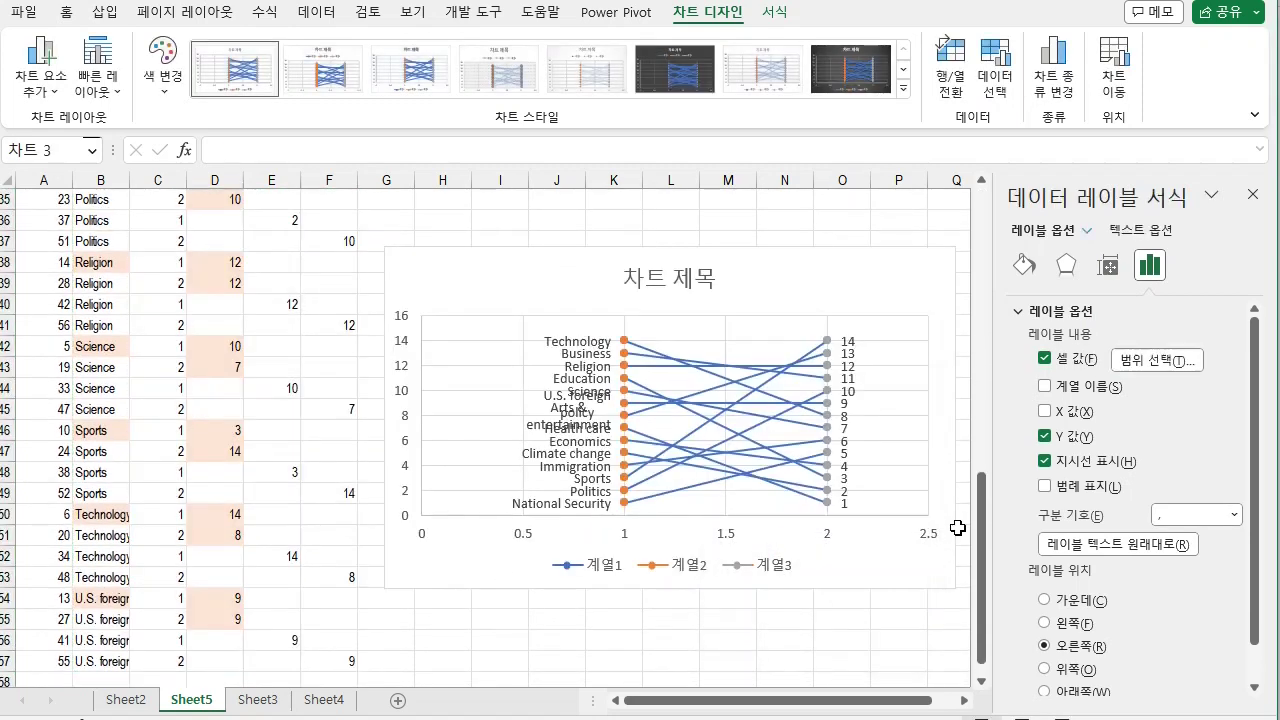
click(1045, 437)
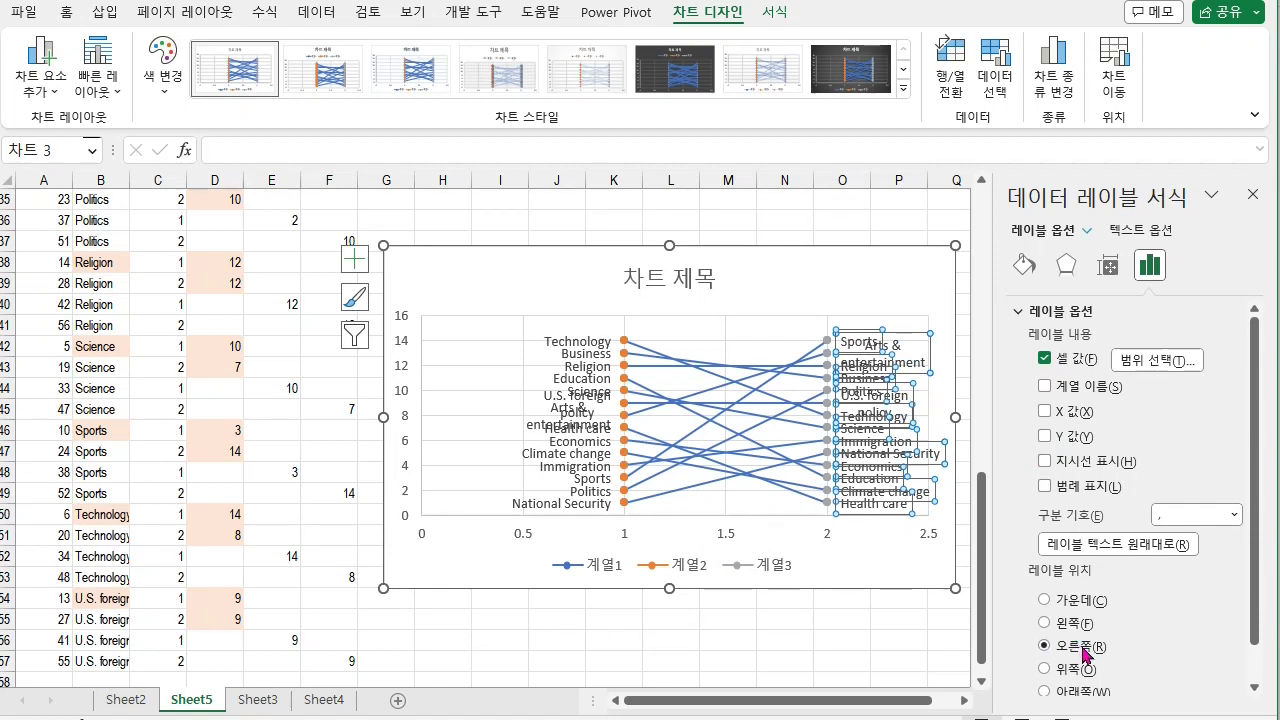
click(1252, 194)
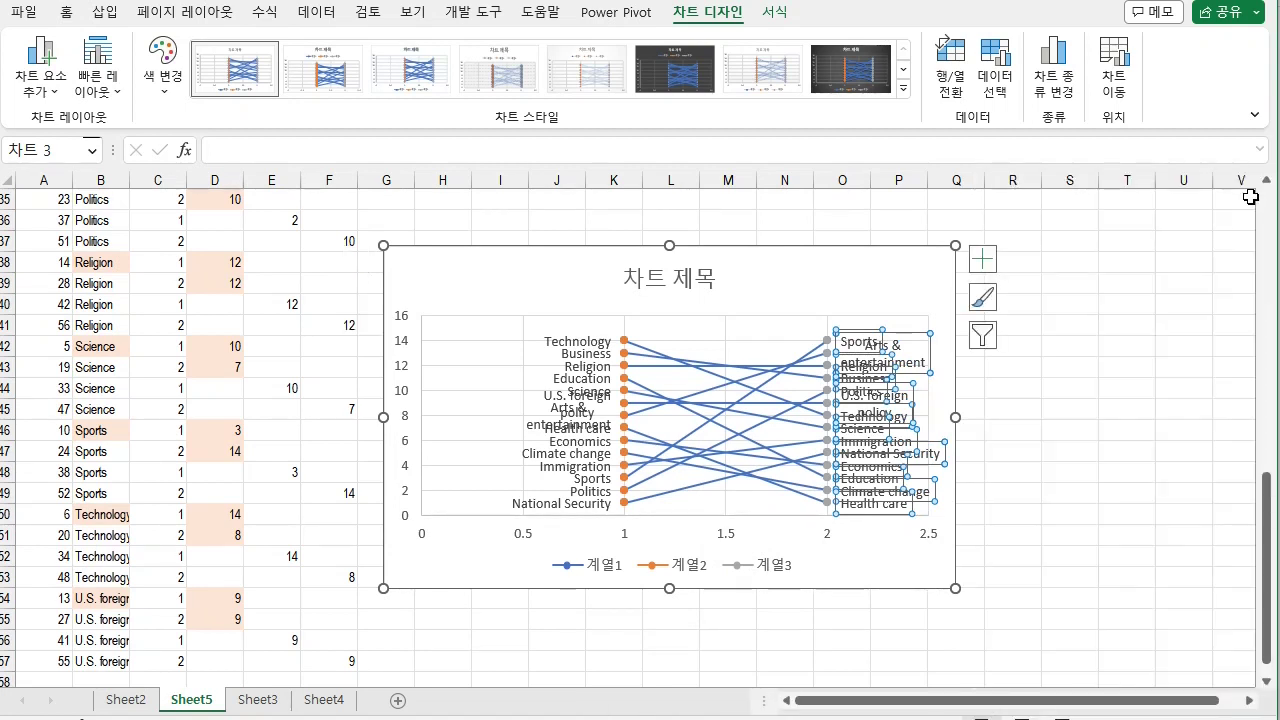
- Delete the legend and both the horizontal and vertical axes from the chart
click(771, 566)
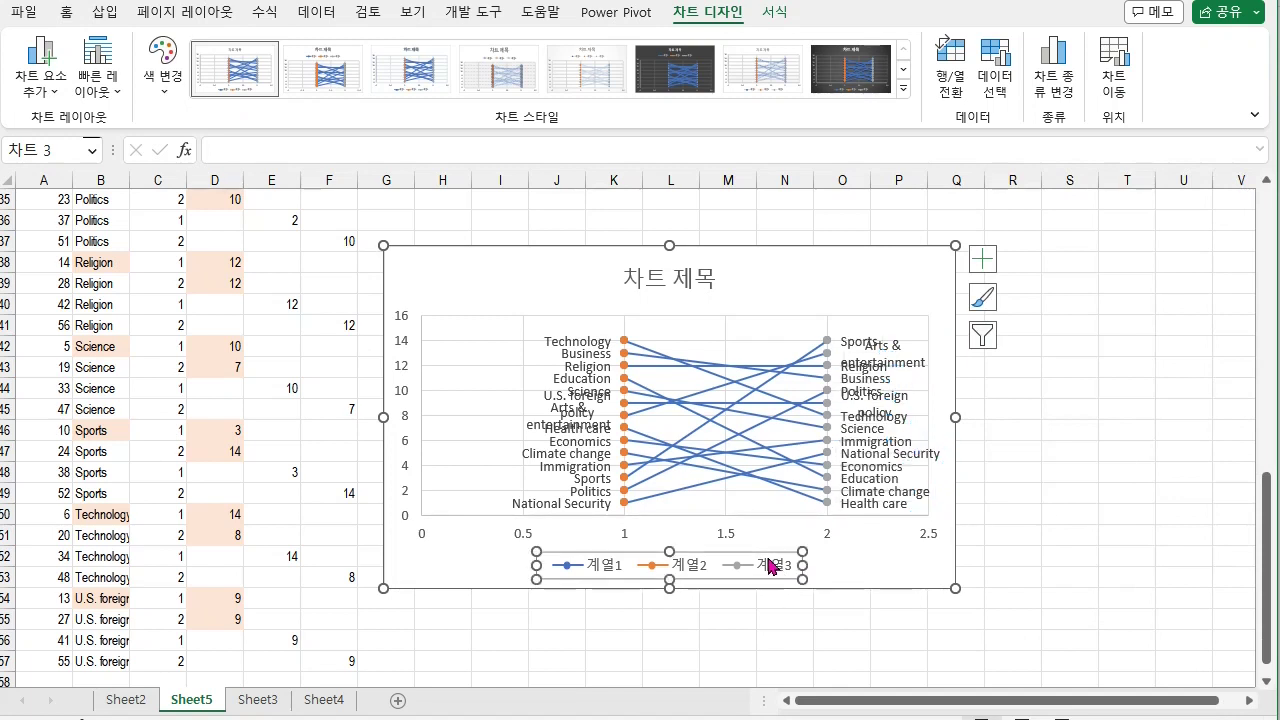
key(Delete)
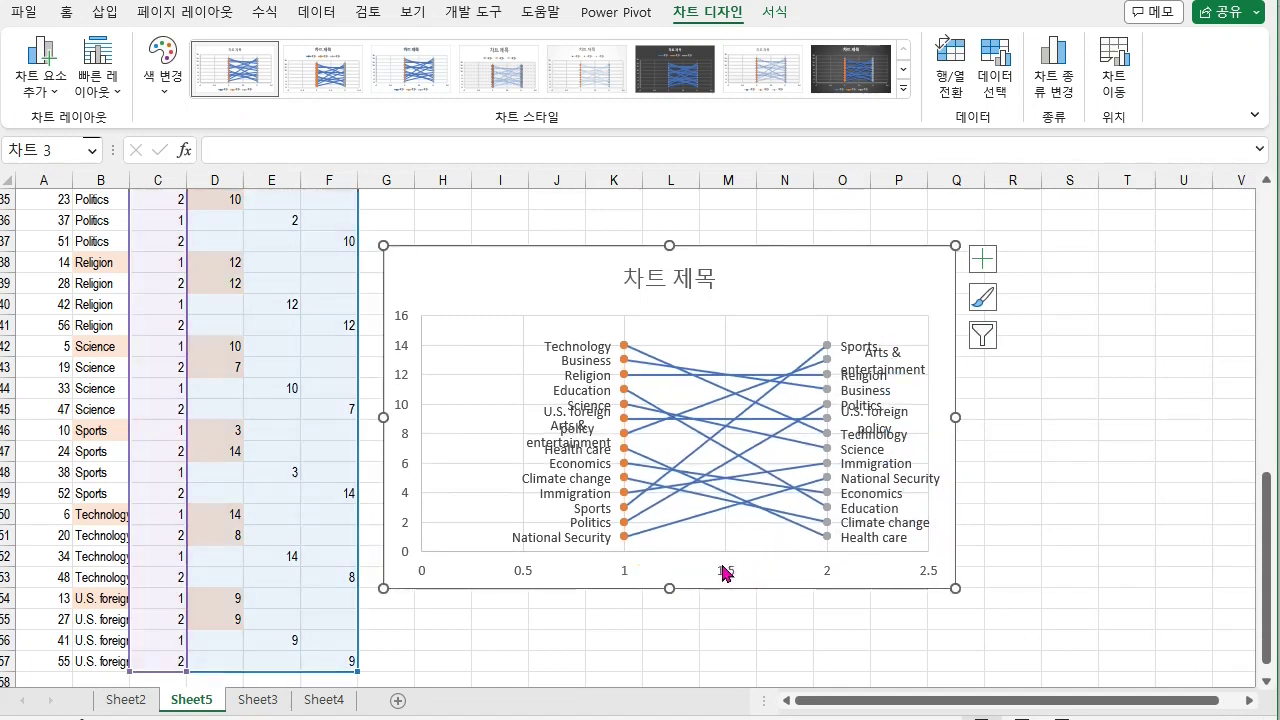
click(726, 570)
key(Delete)
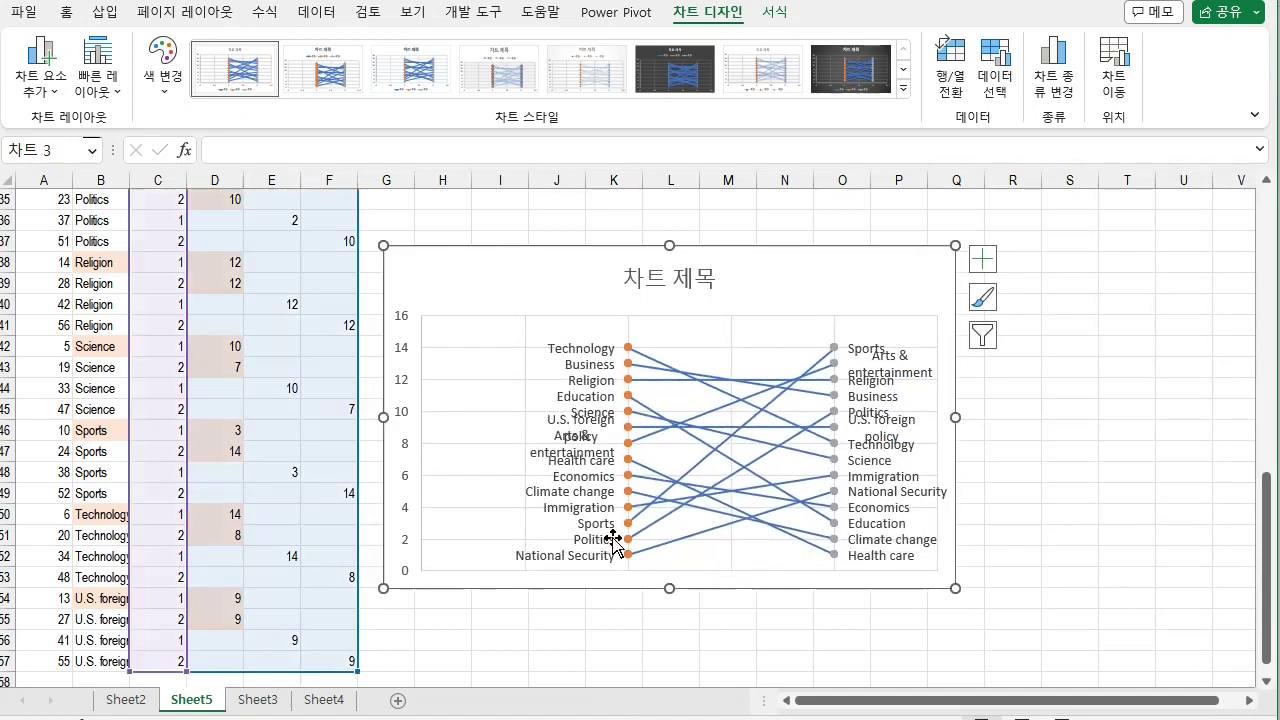
click(411, 476)
key(Delete)
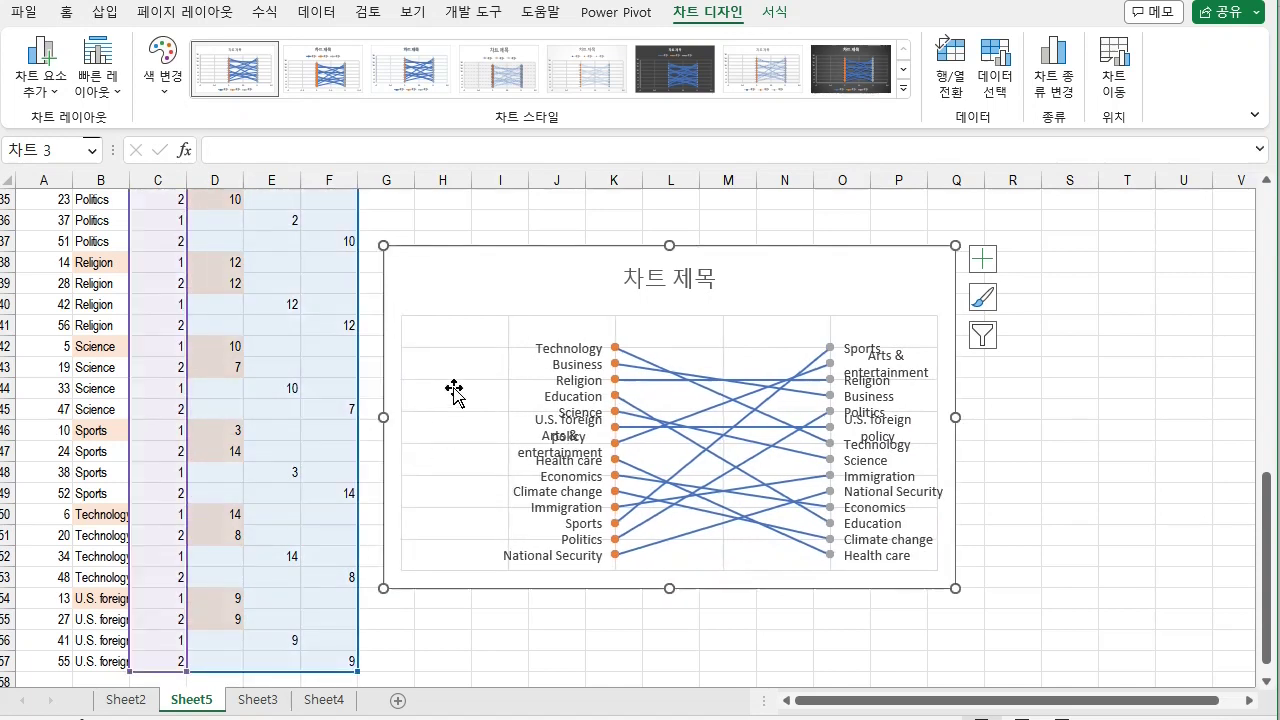
- Delete the horizontal and vertical gridlines and the chart title
click(459, 347)
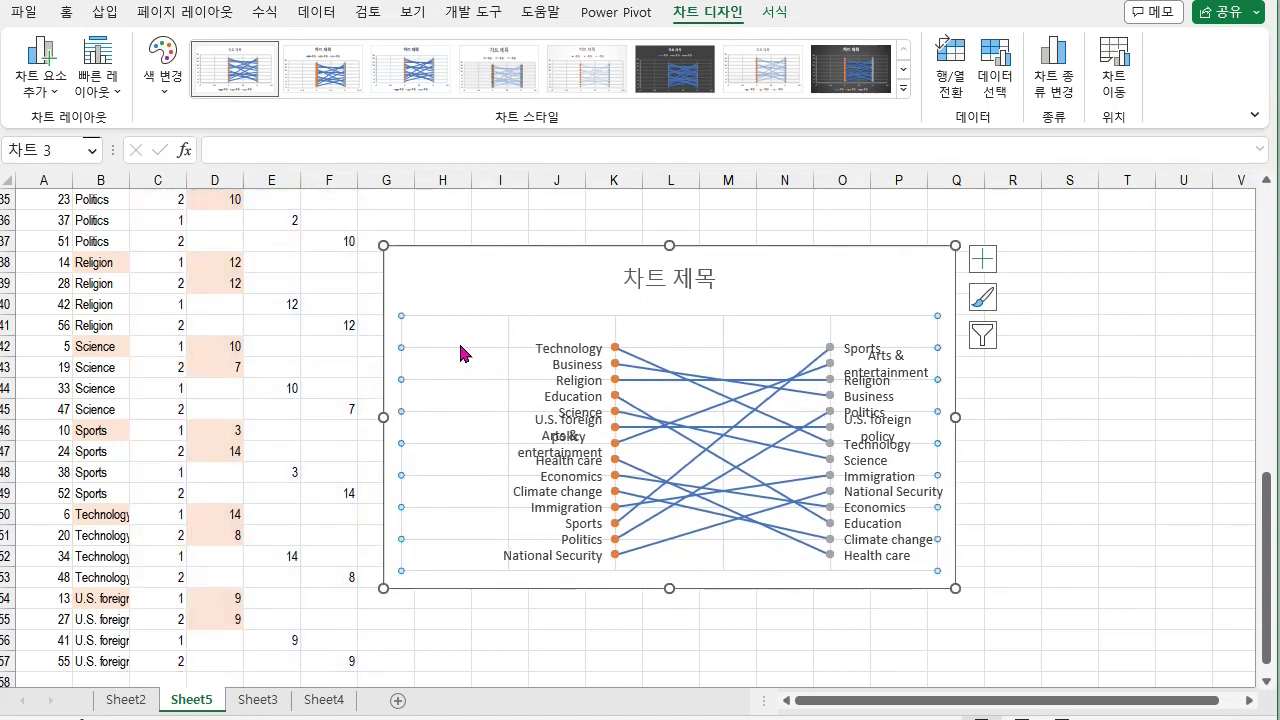
key(Delete)
click(508, 372)
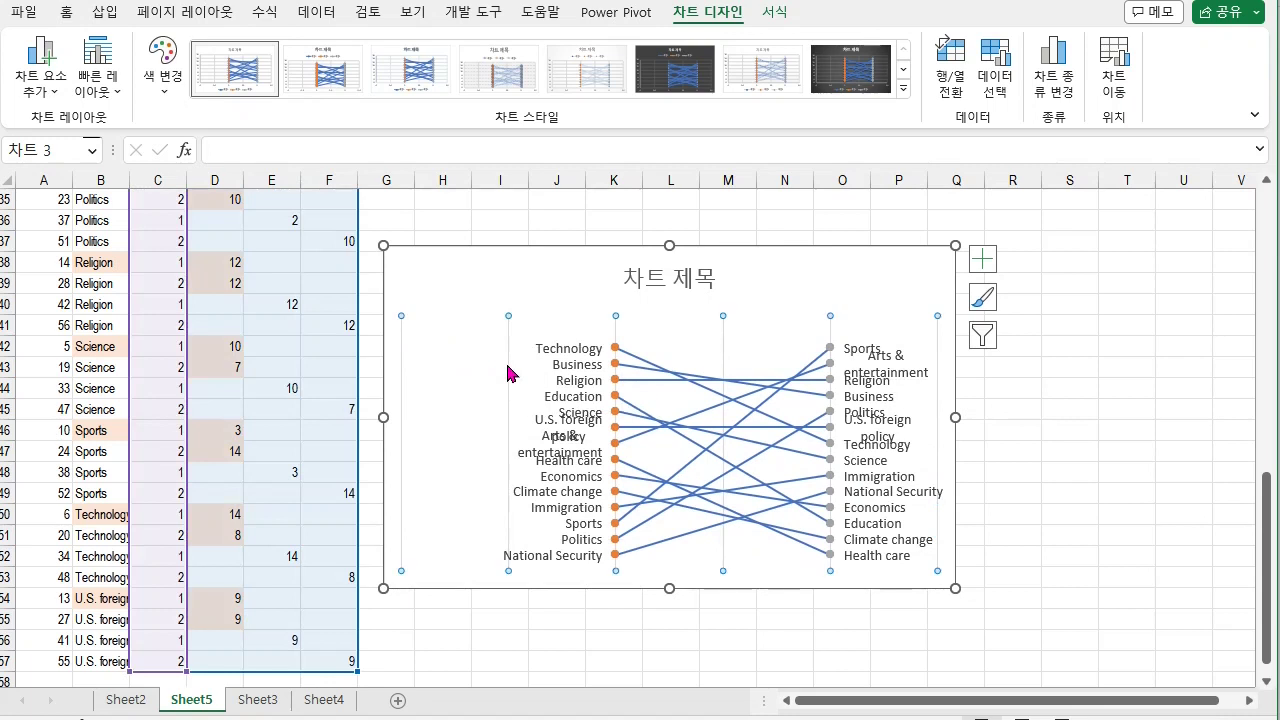
key(Escape)
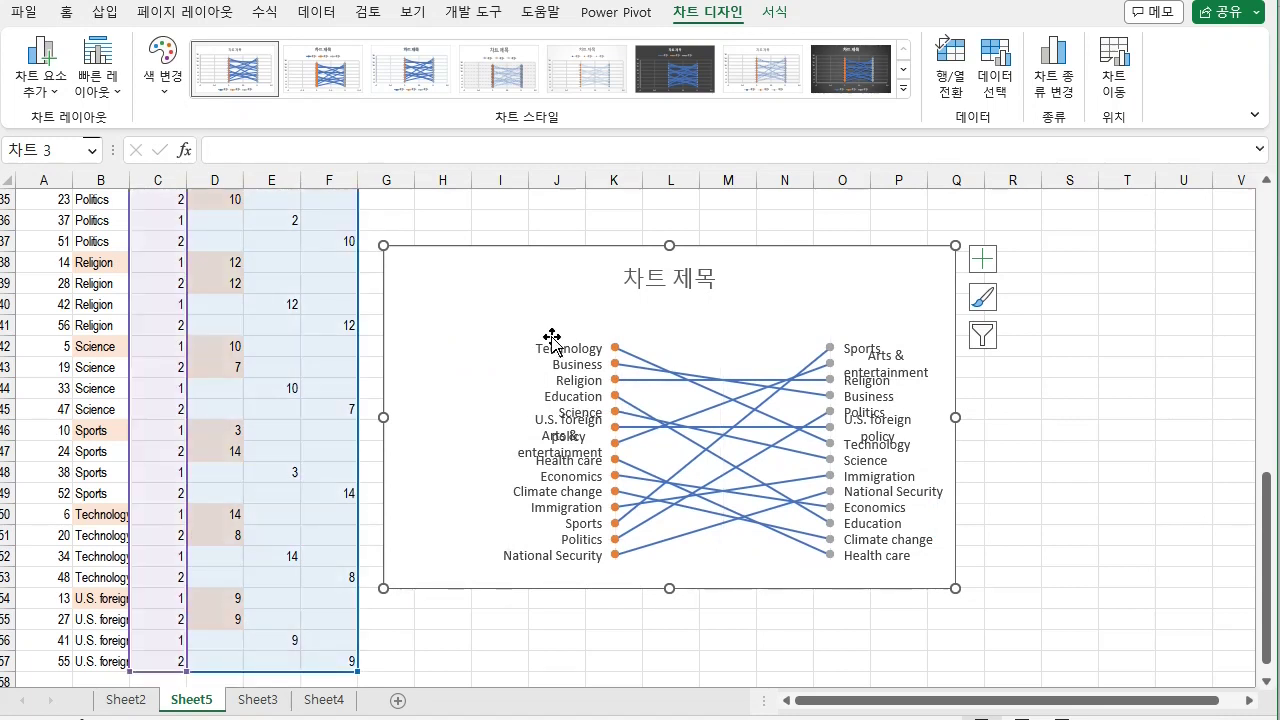
click(651, 281)
key(Delete)
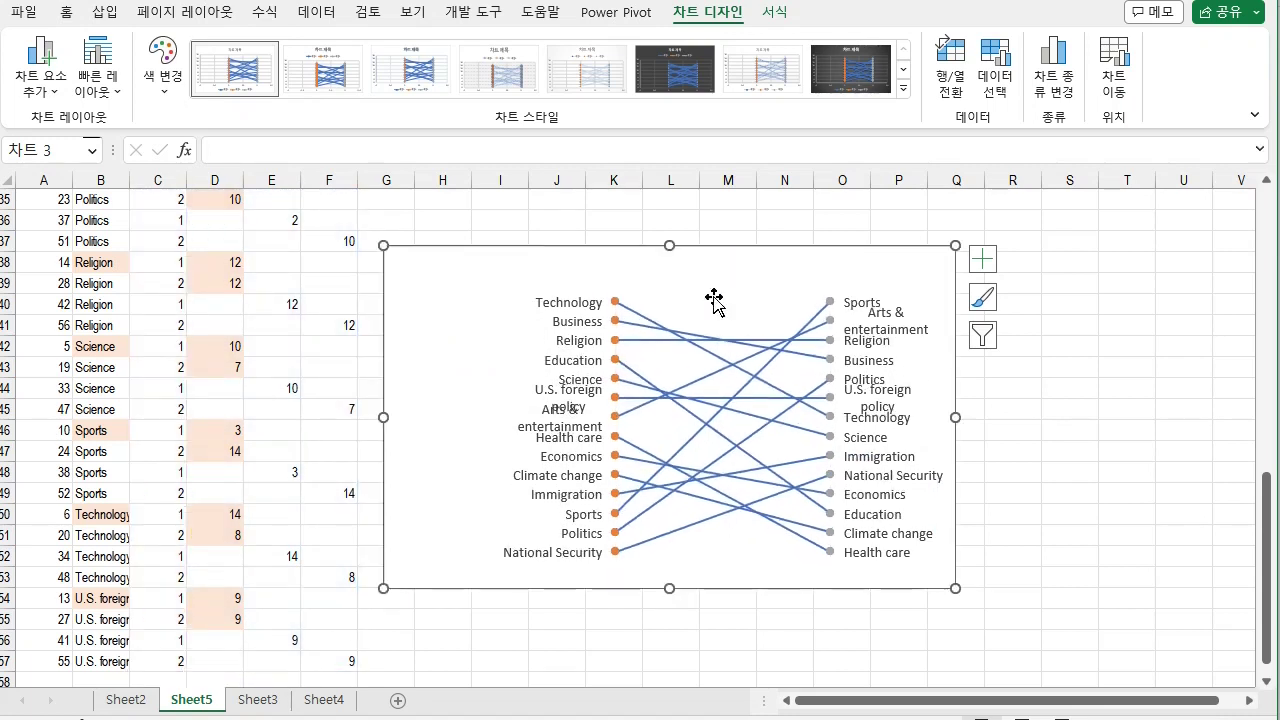
- Widen the chart to the right edge of about column U so that each topic label fits on one line
drag(950, 416, 1183, 455)
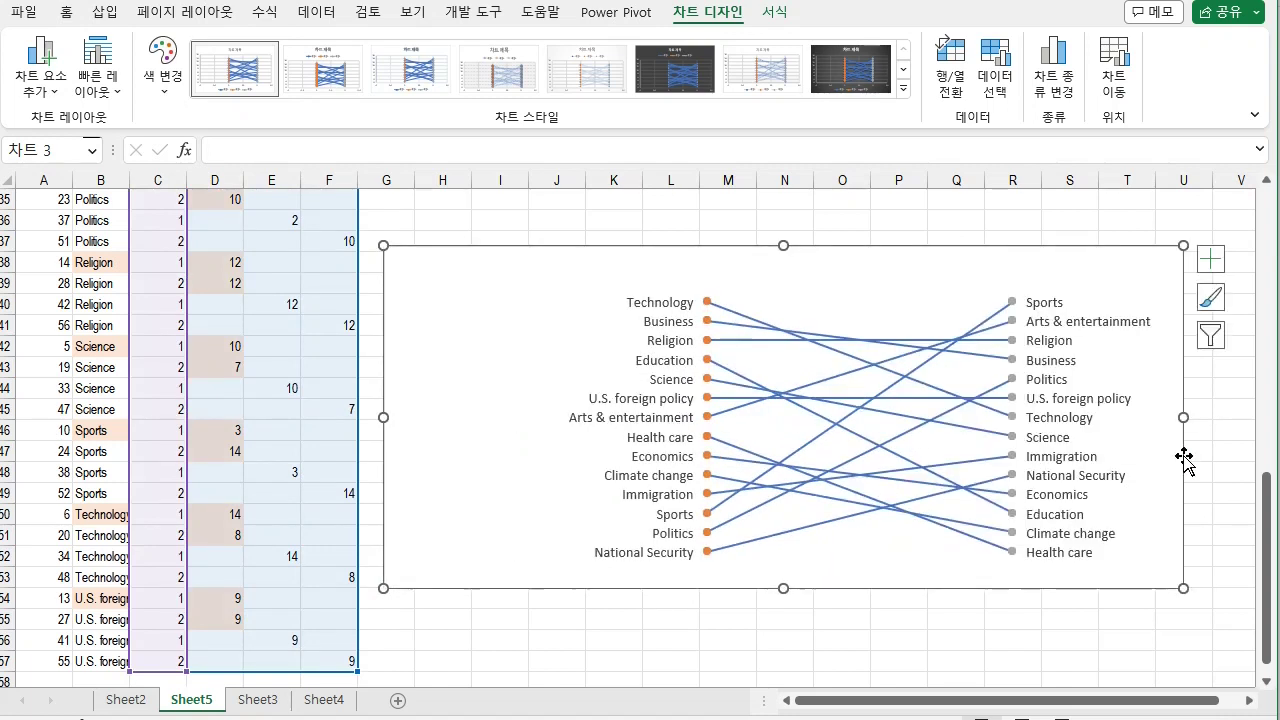
click(816, 306)
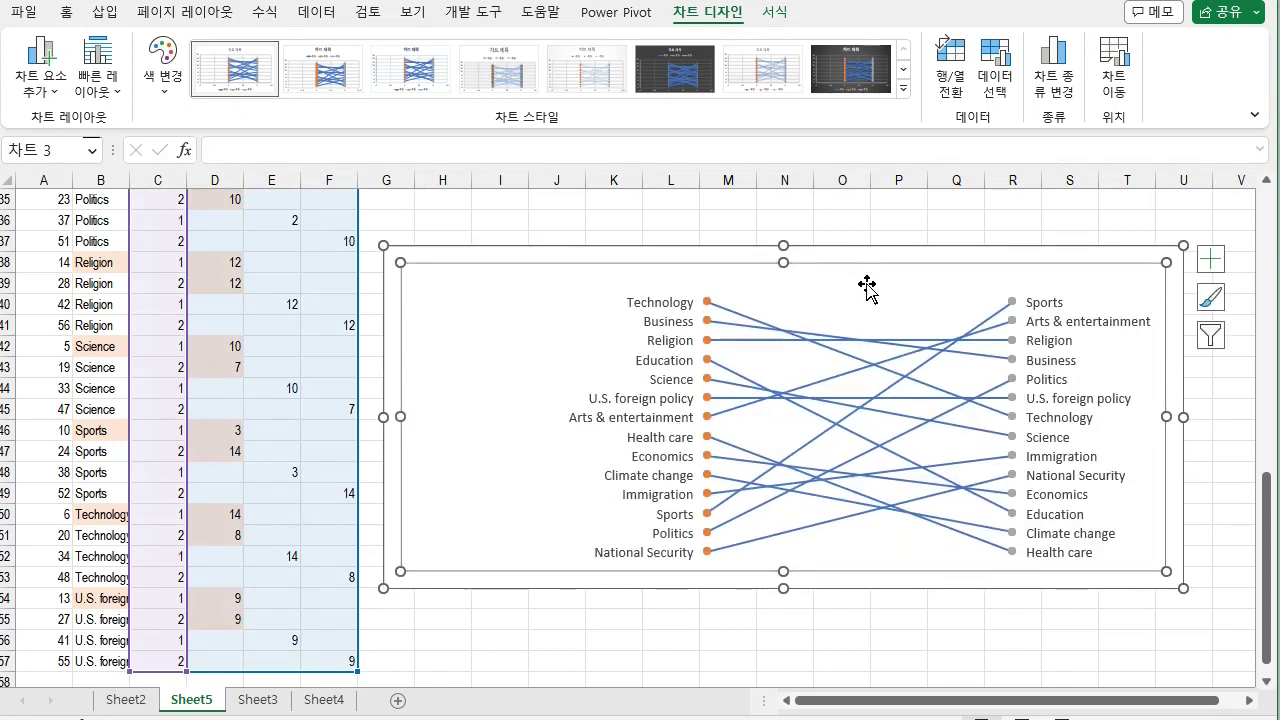
click(1013, 638)
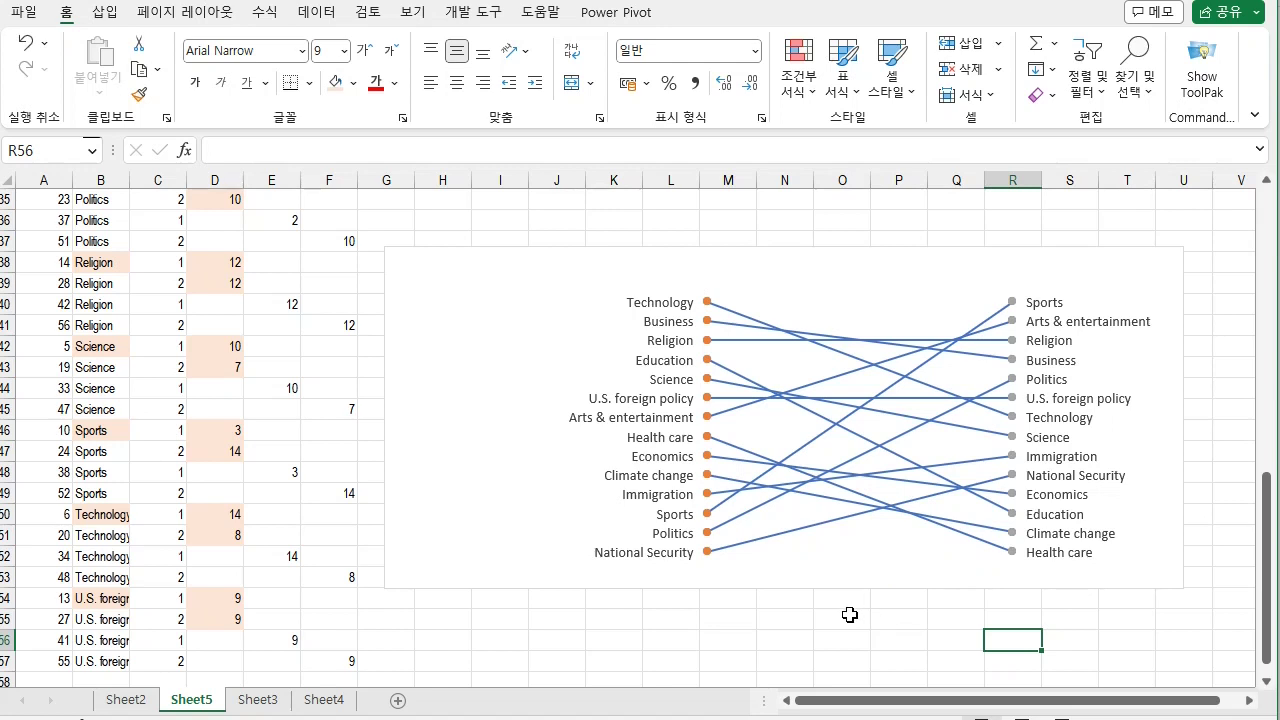
- Recolour the connecting lines of the 계열1 series to light orange
click(836, 483)
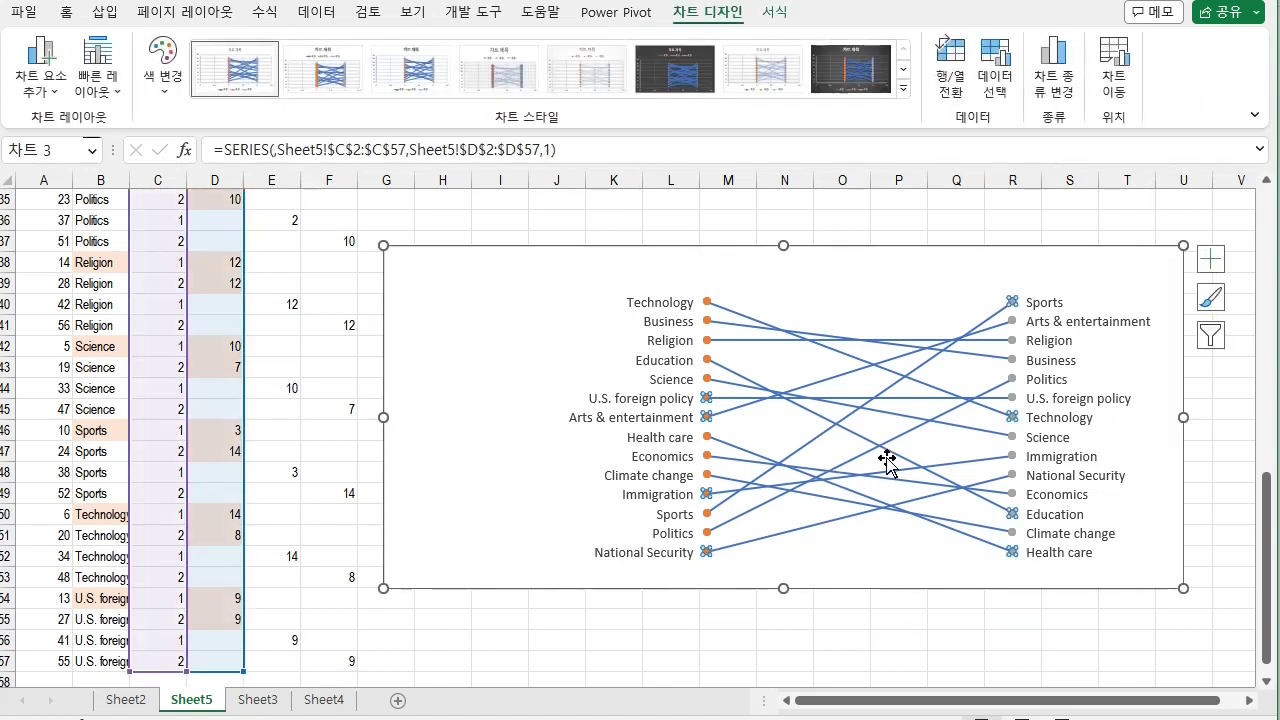
click(775, 15)
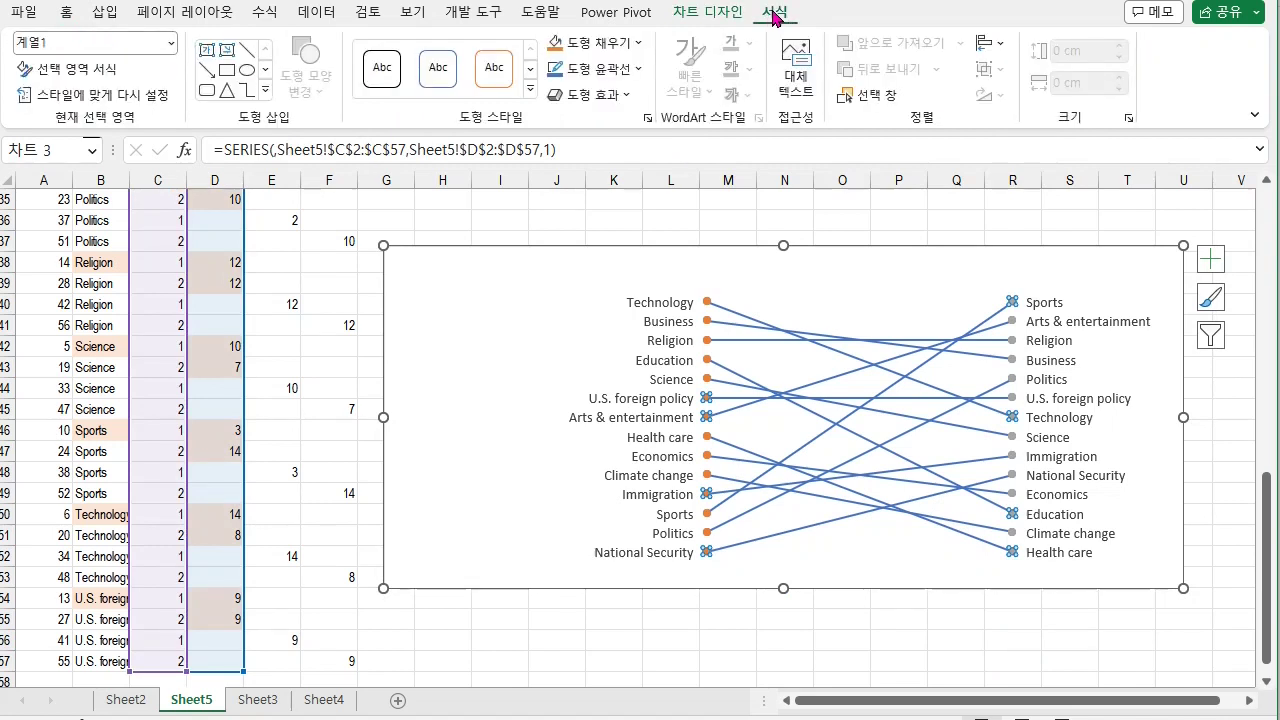
click(637, 70)
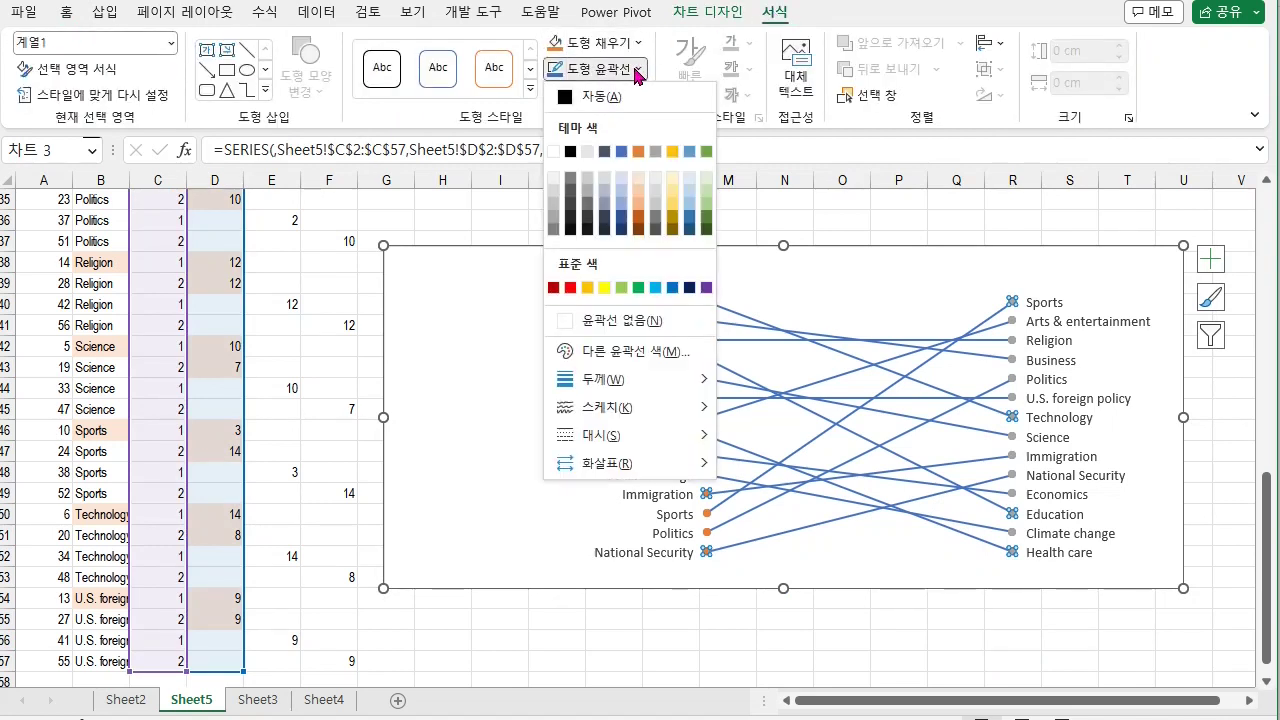
click(637, 207)
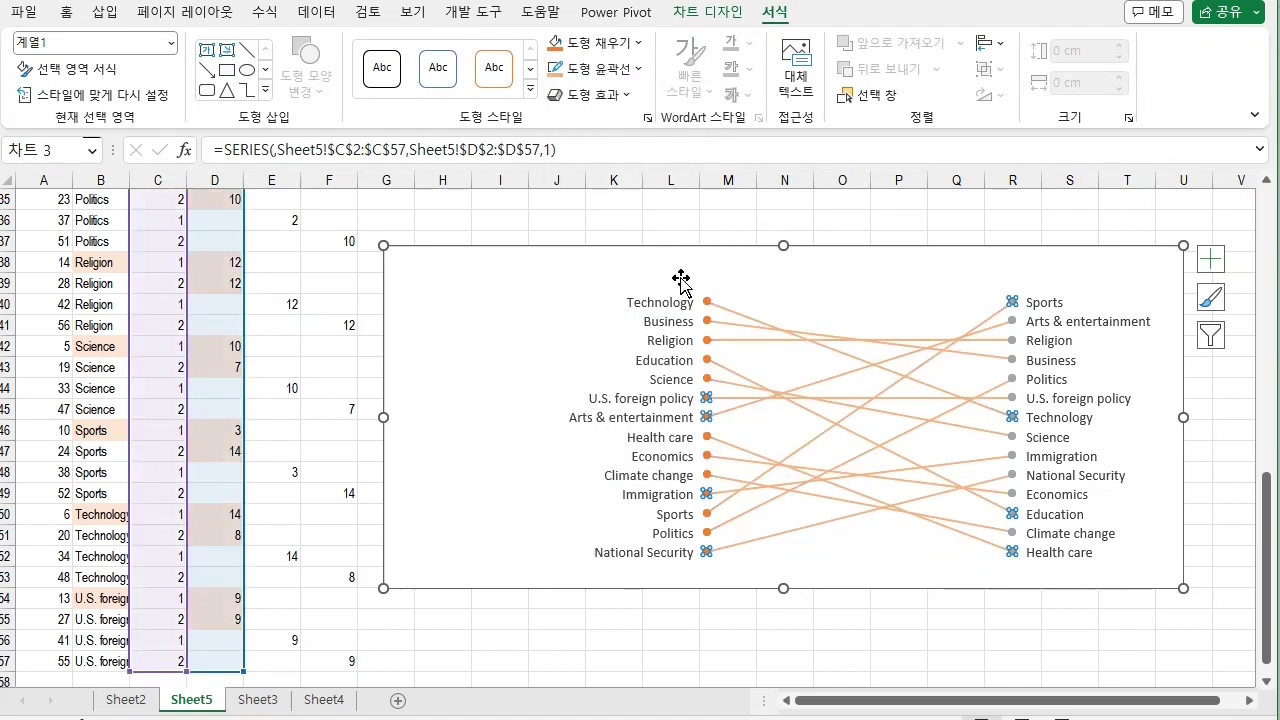
- Fill the 계열2 markers at the x = 1 end with light blue
key(Down)
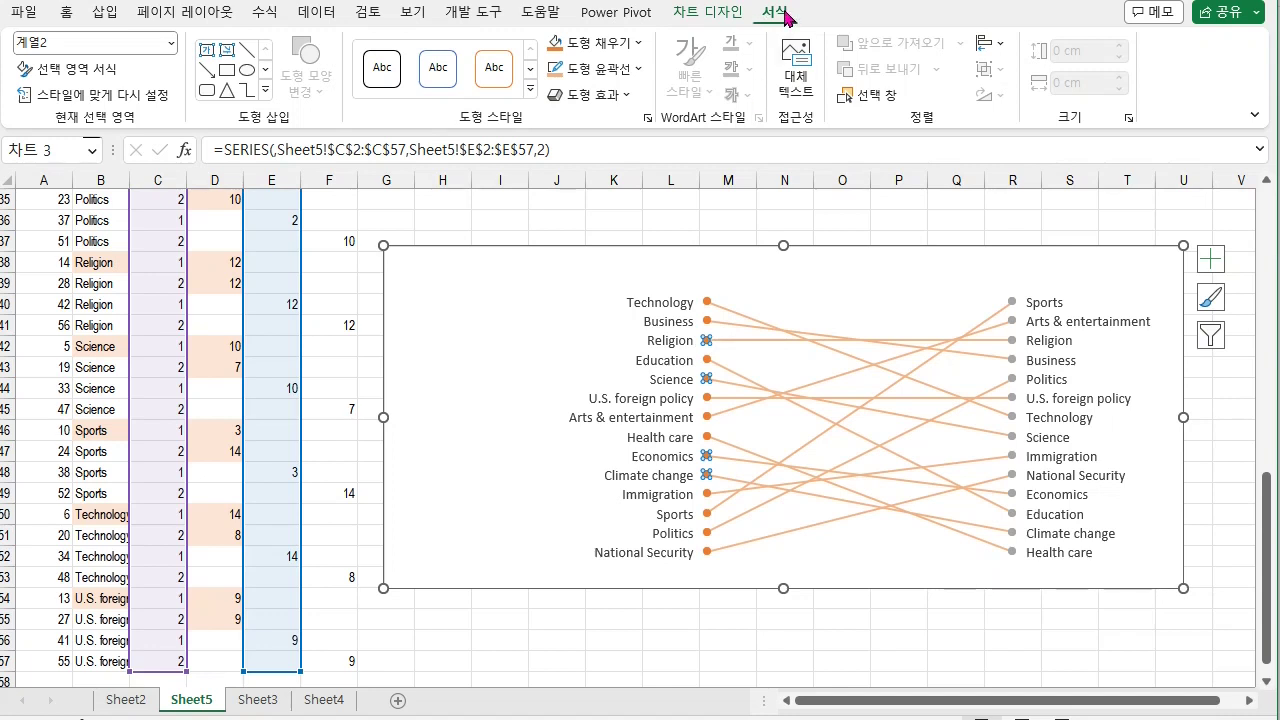
click(640, 54)
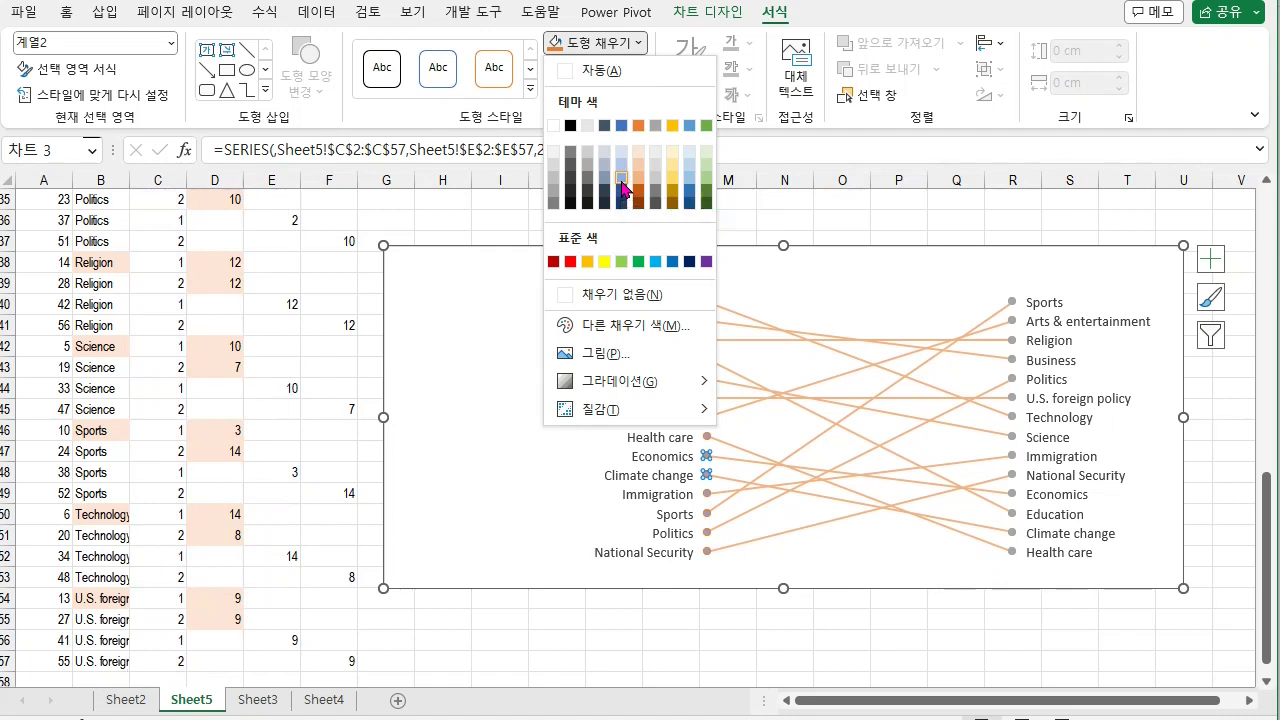
click(621, 187)
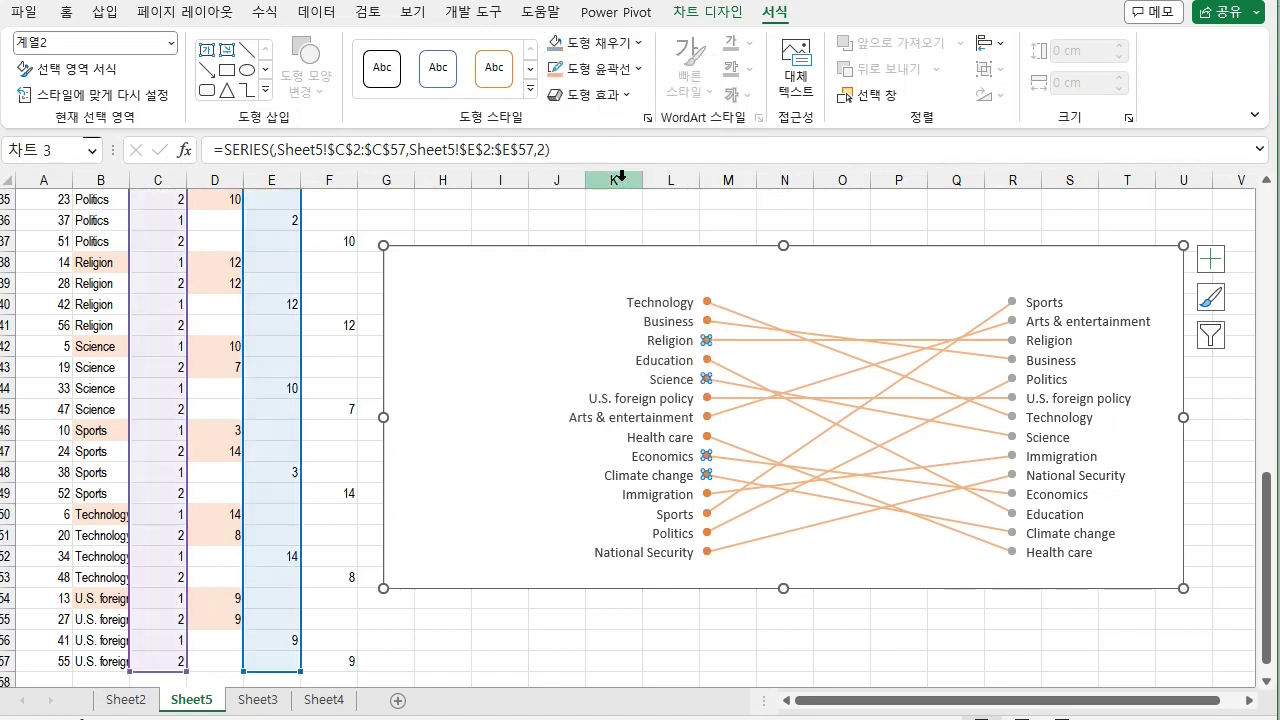
- Switch the 계열2 markers to the built-in type and set their size to 9
right_click(707, 344)
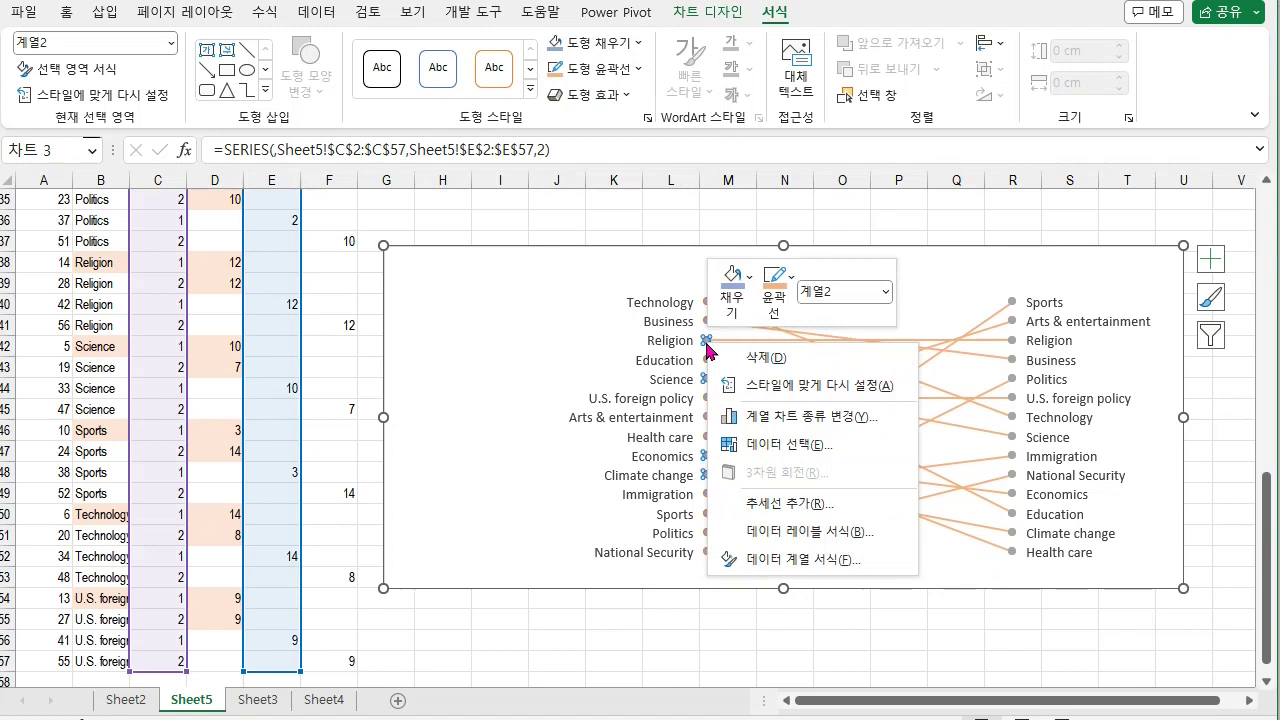
click(810, 562)
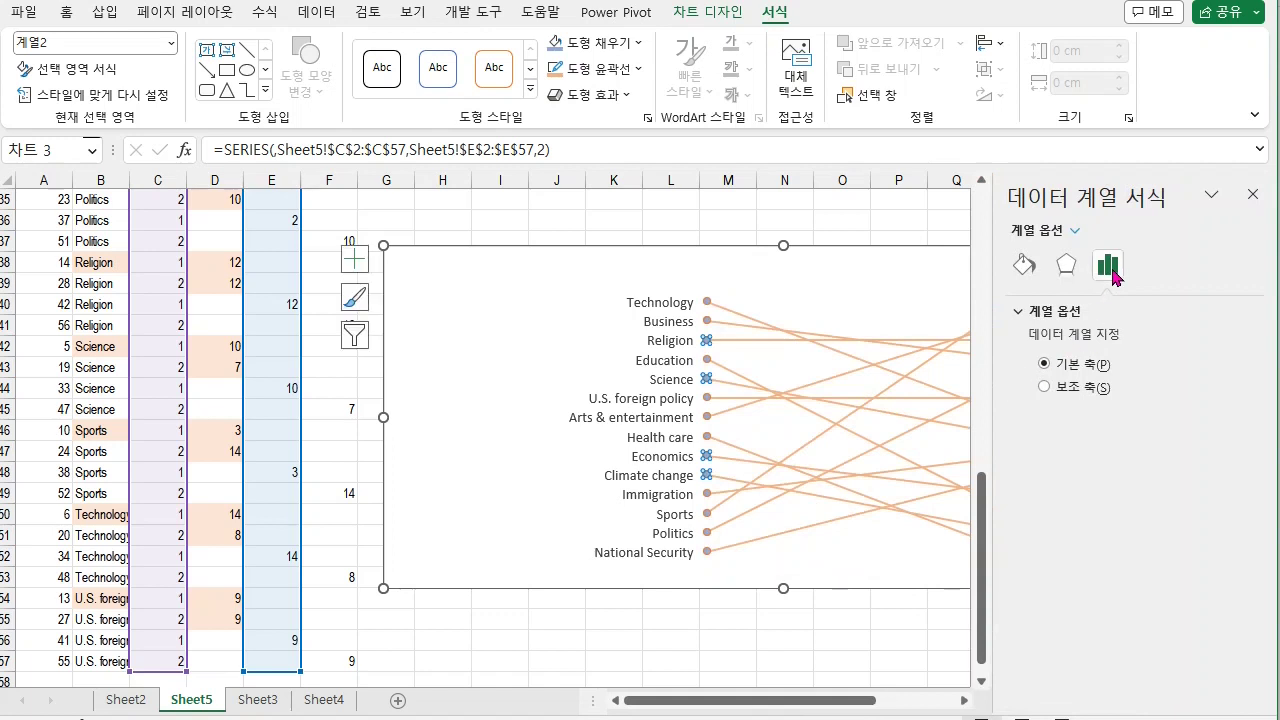
click(1028, 266)
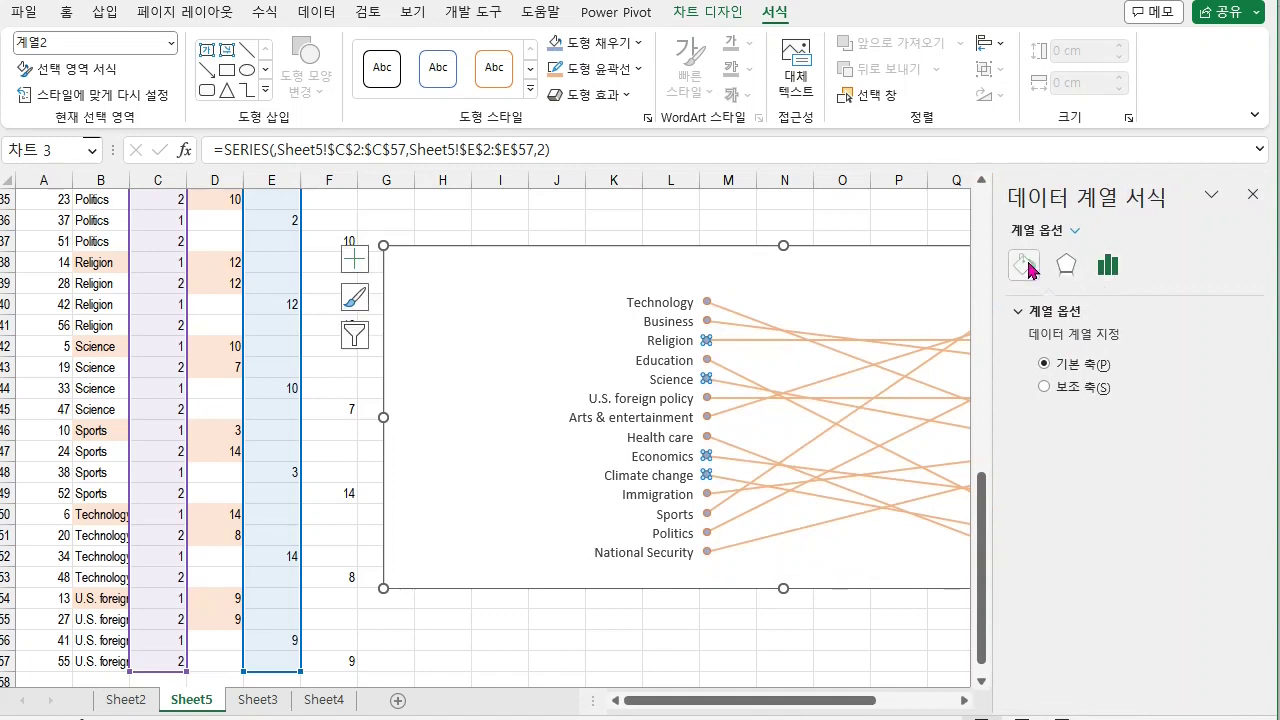
click(1094, 312)
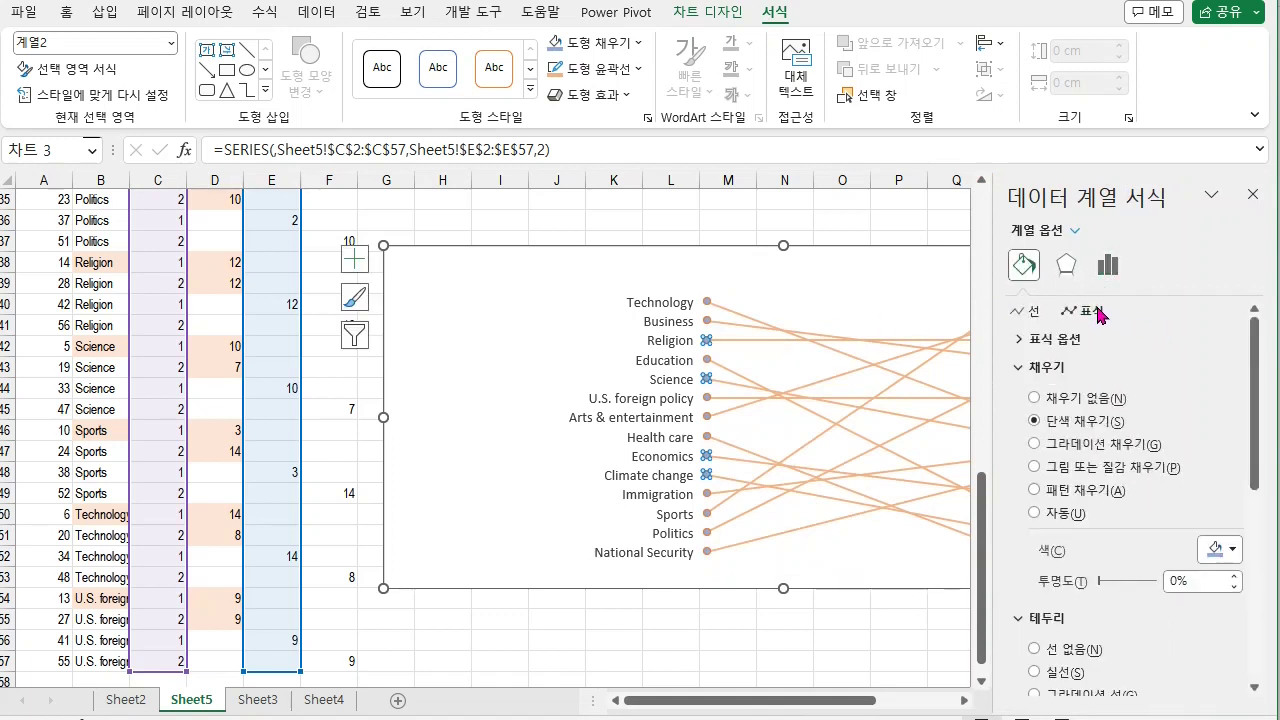
click(1090, 338)
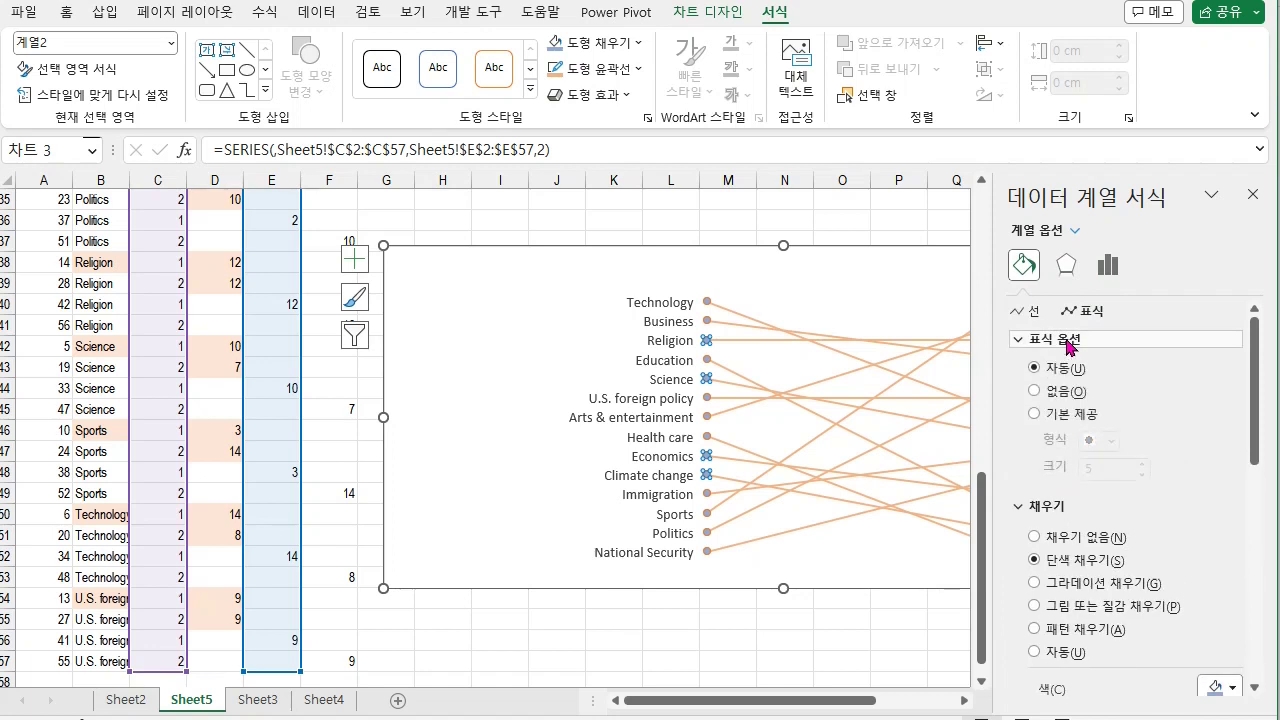
click(1068, 424)
click(1143, 464)
click(1143, 464)
click(1143, 464)
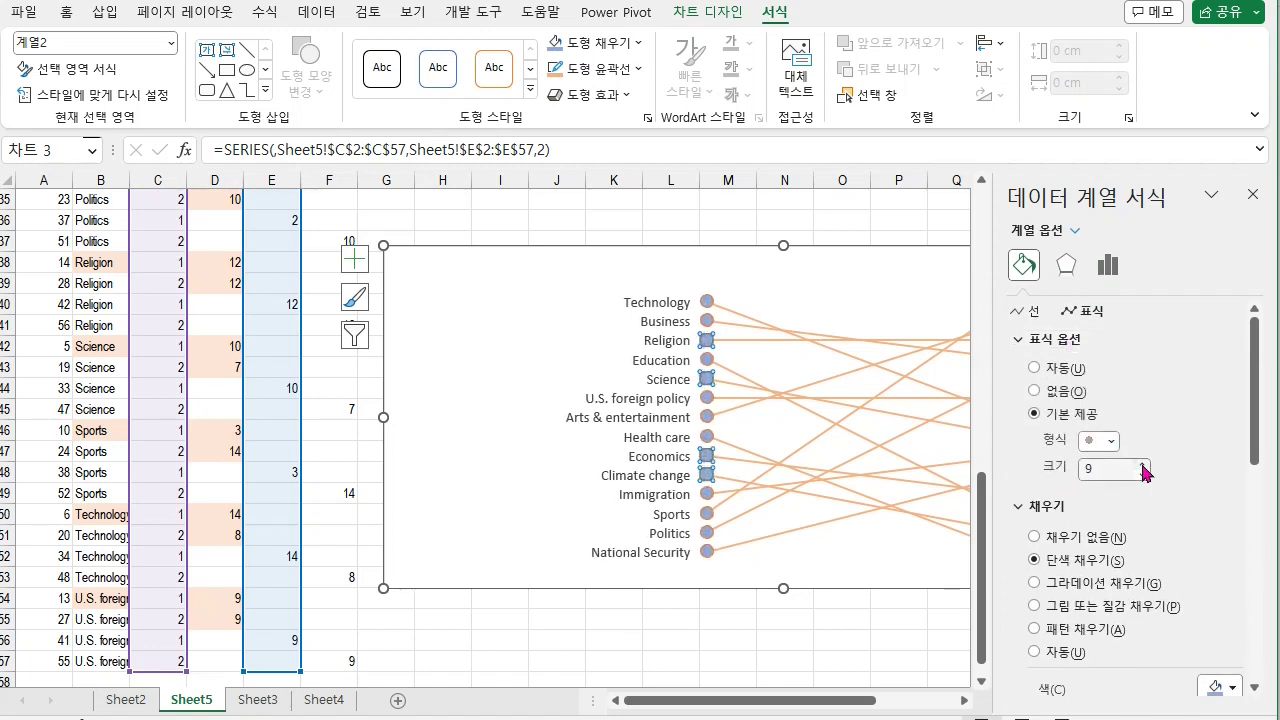
- Fill the 계열2 markers with solid white
scroll(1156, 528, down, 2)
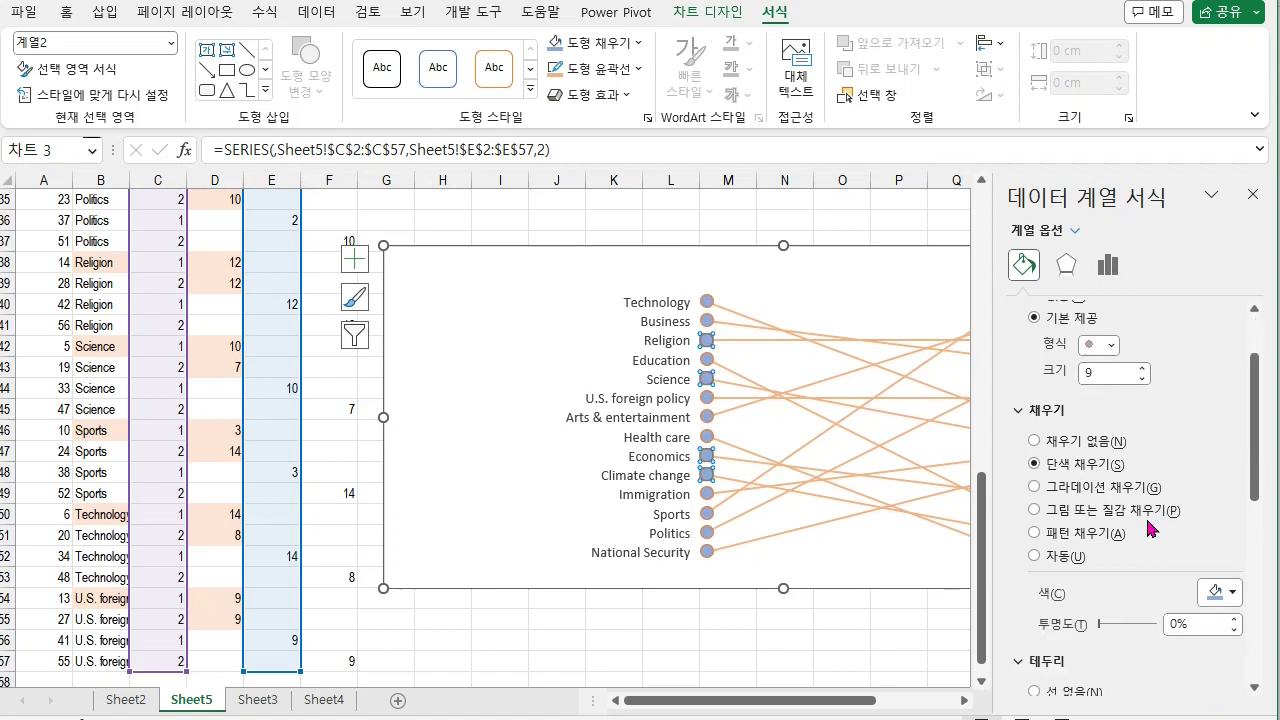
click(1230, 594)
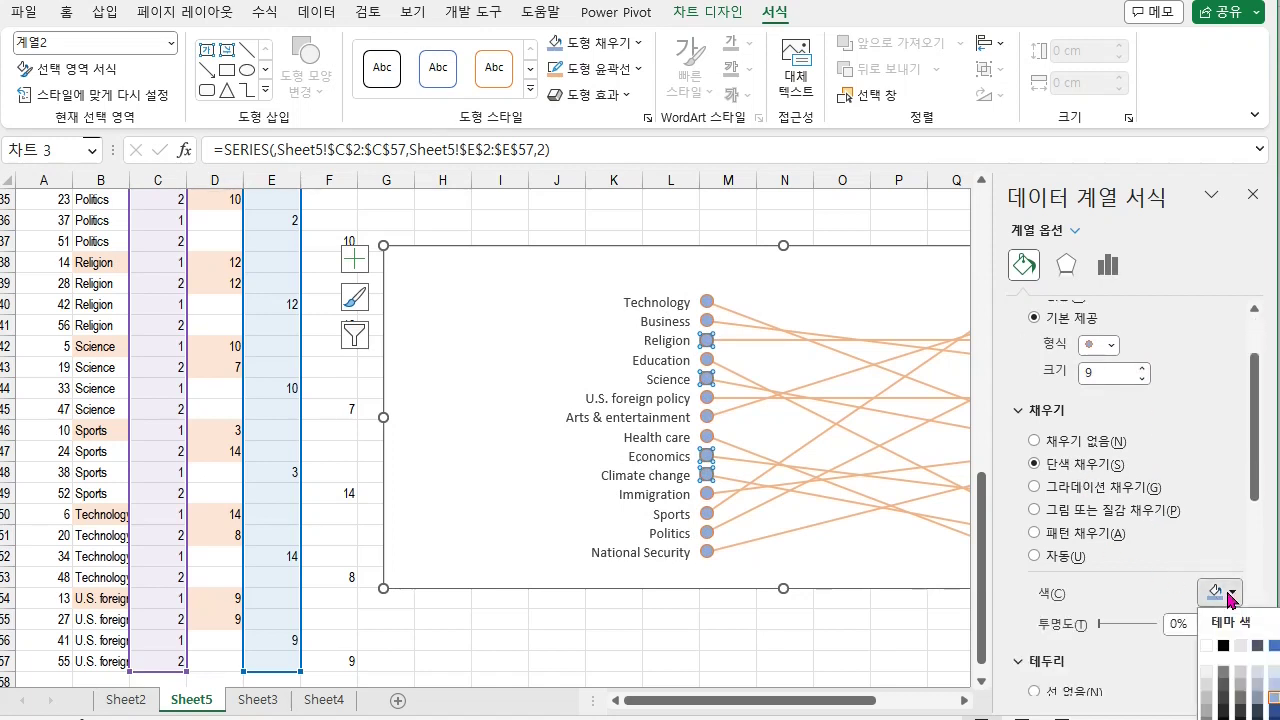
click(1207, 645)
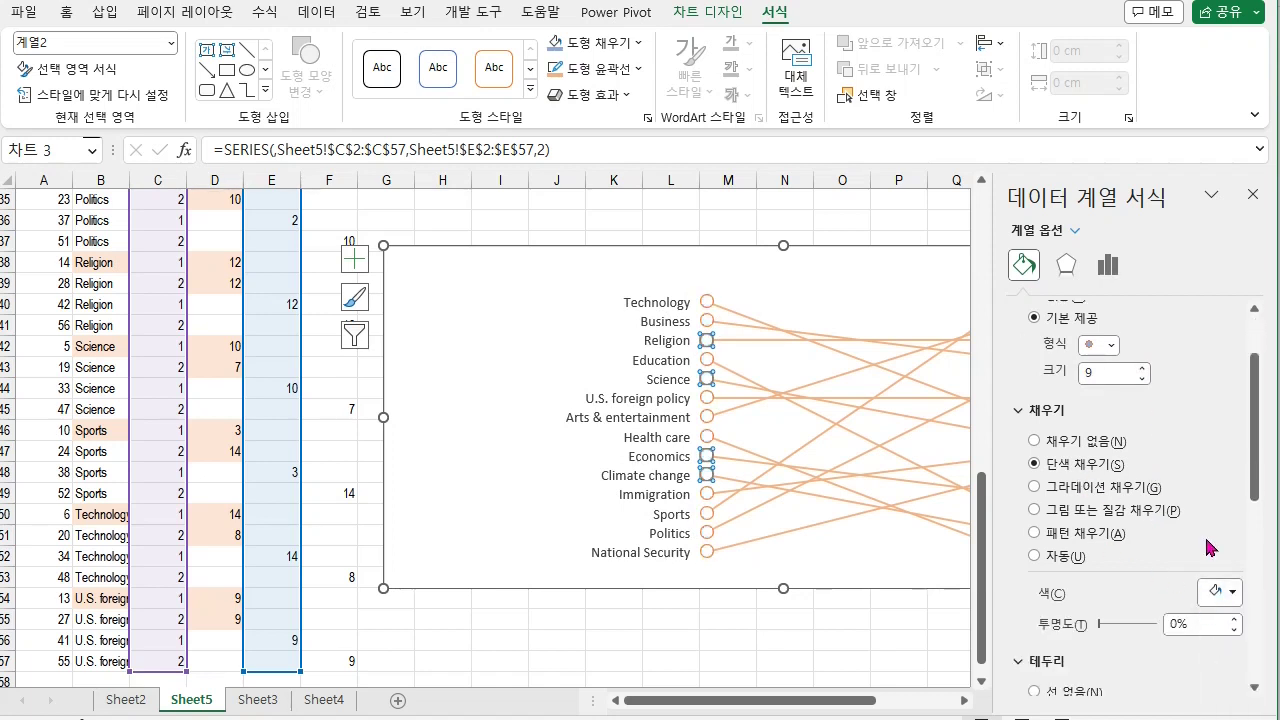
- Set the 계열2 marker border to a solid line 2.5 pt wide, leaving the chart deselected
scroll(1210, 546, down, 1)
scroll(1141, 578, down, 3)
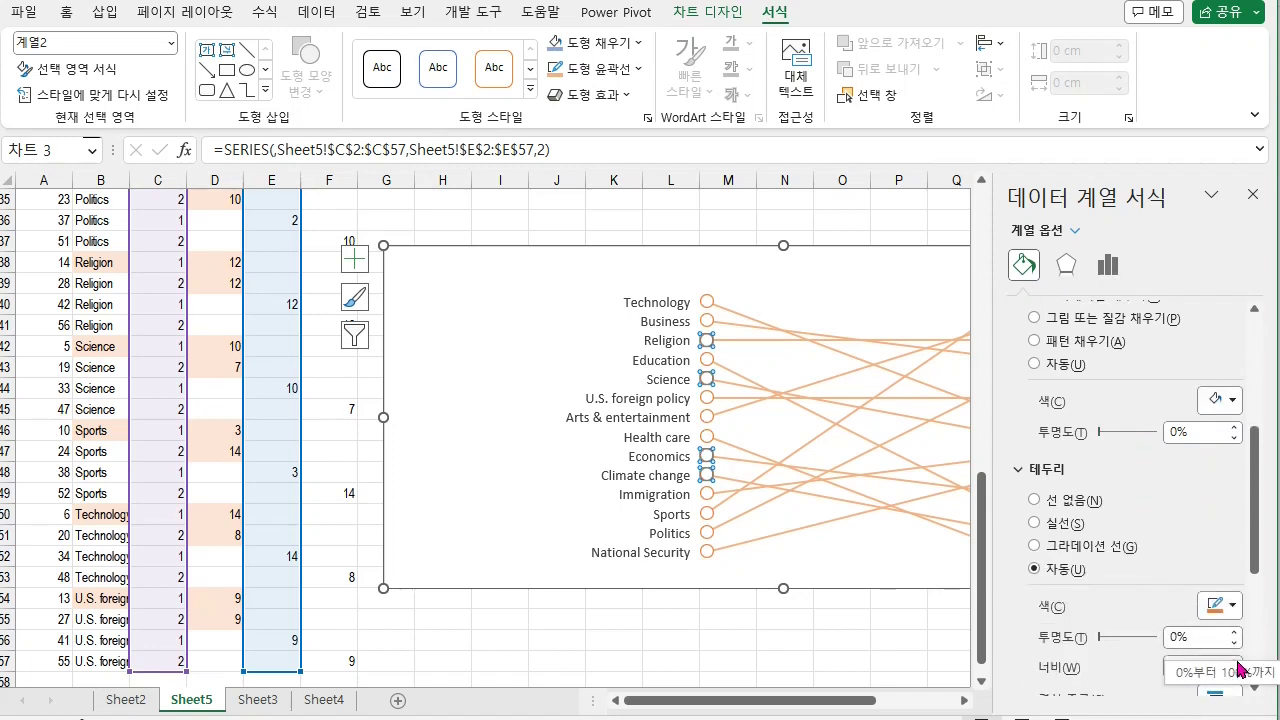
click(1238, 663)
click(1238, 663)
click(1238, 663)
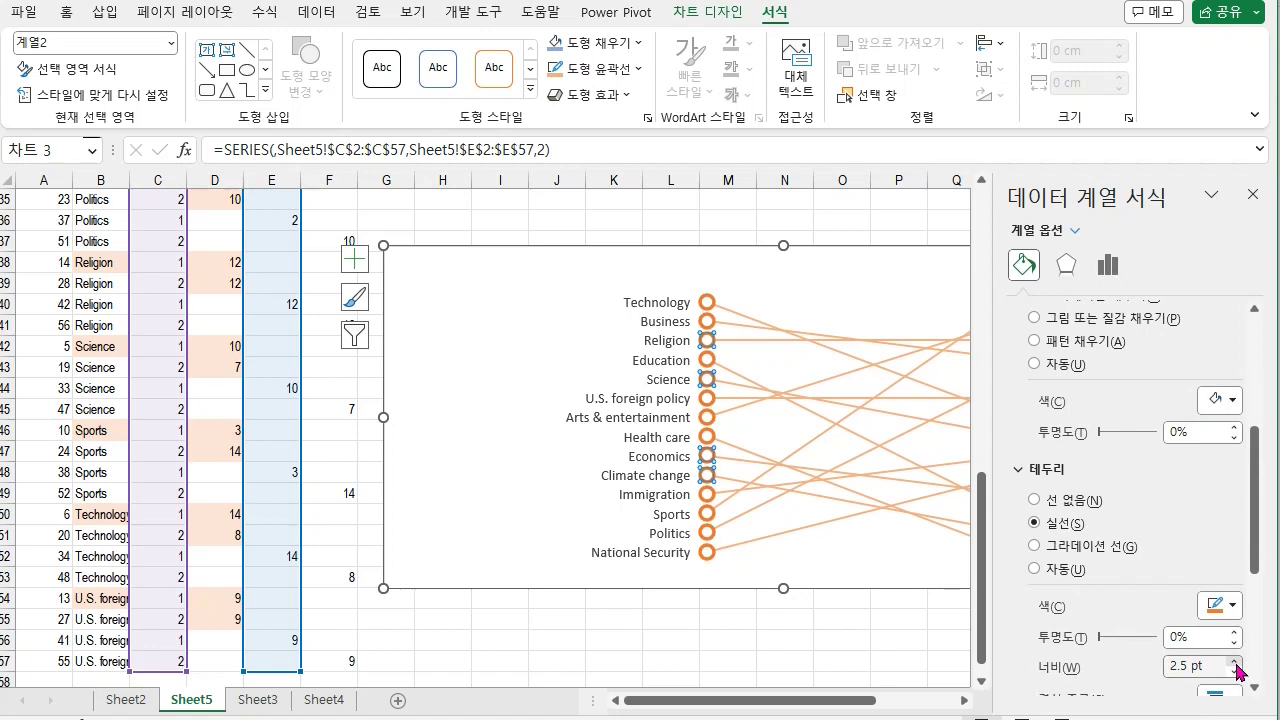
drag(833, 708, 908, 706)
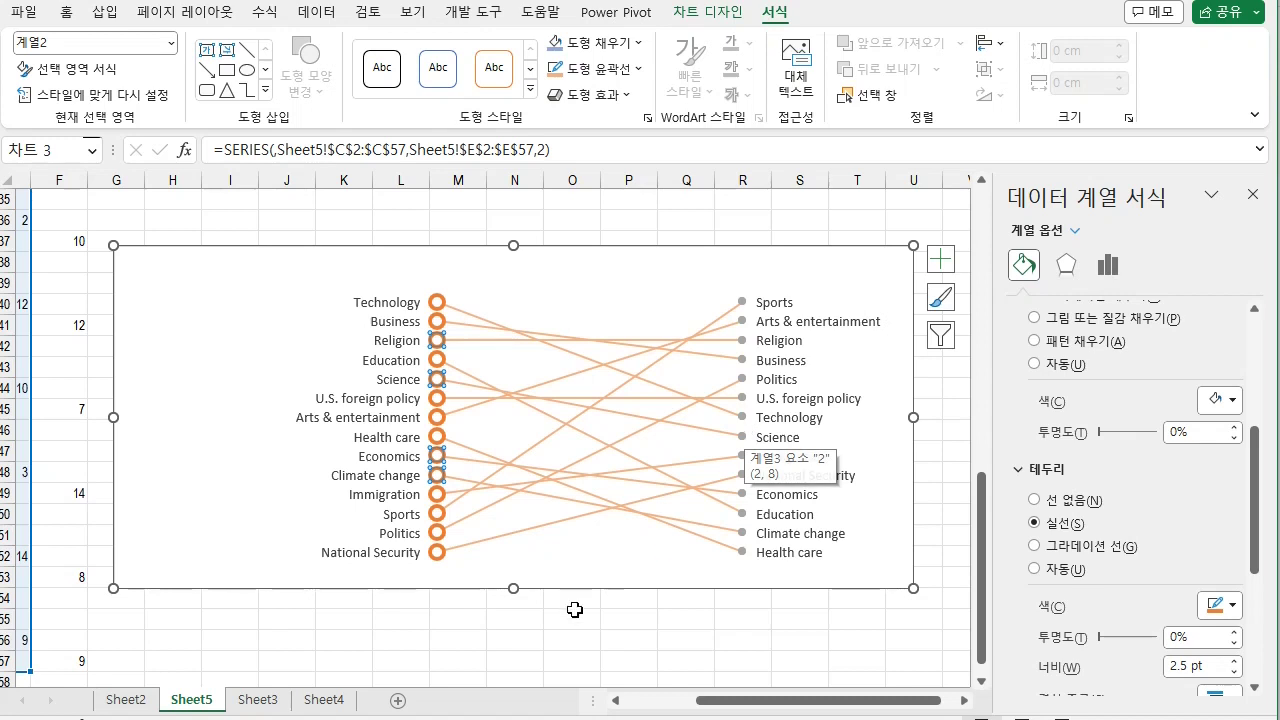
click(470, 643)
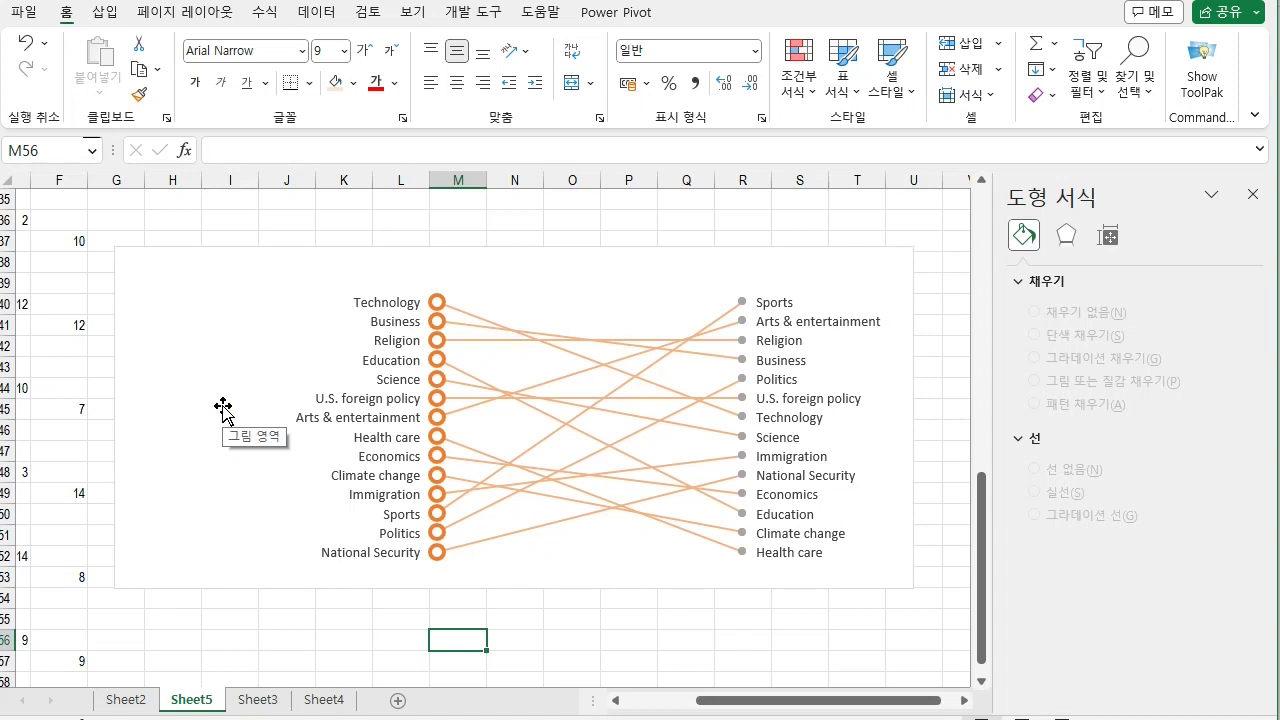
- Select the slope chart and examine its highlighted source data in columns C to F up to the first rows of Sheet5
click(287, 260)
scroll(194, 220, left, 5)
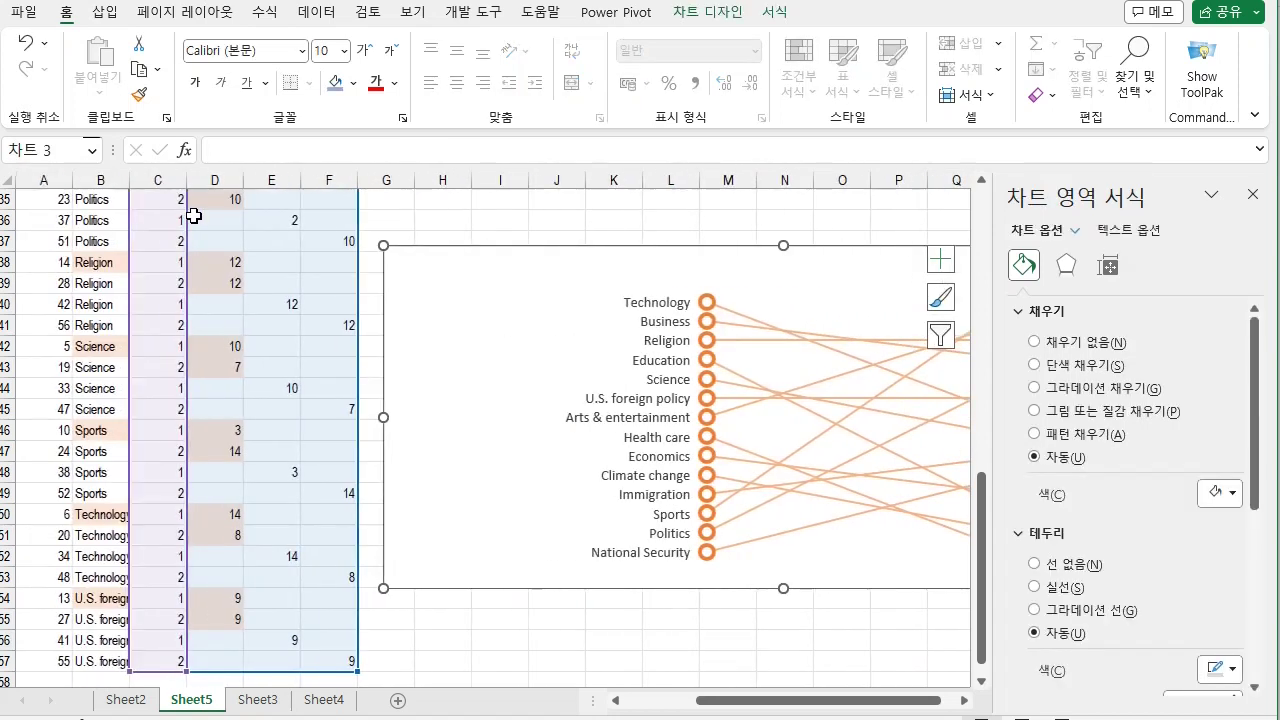
scroll(194, 215, up, 4)
scroll(194, 215, up, 1)
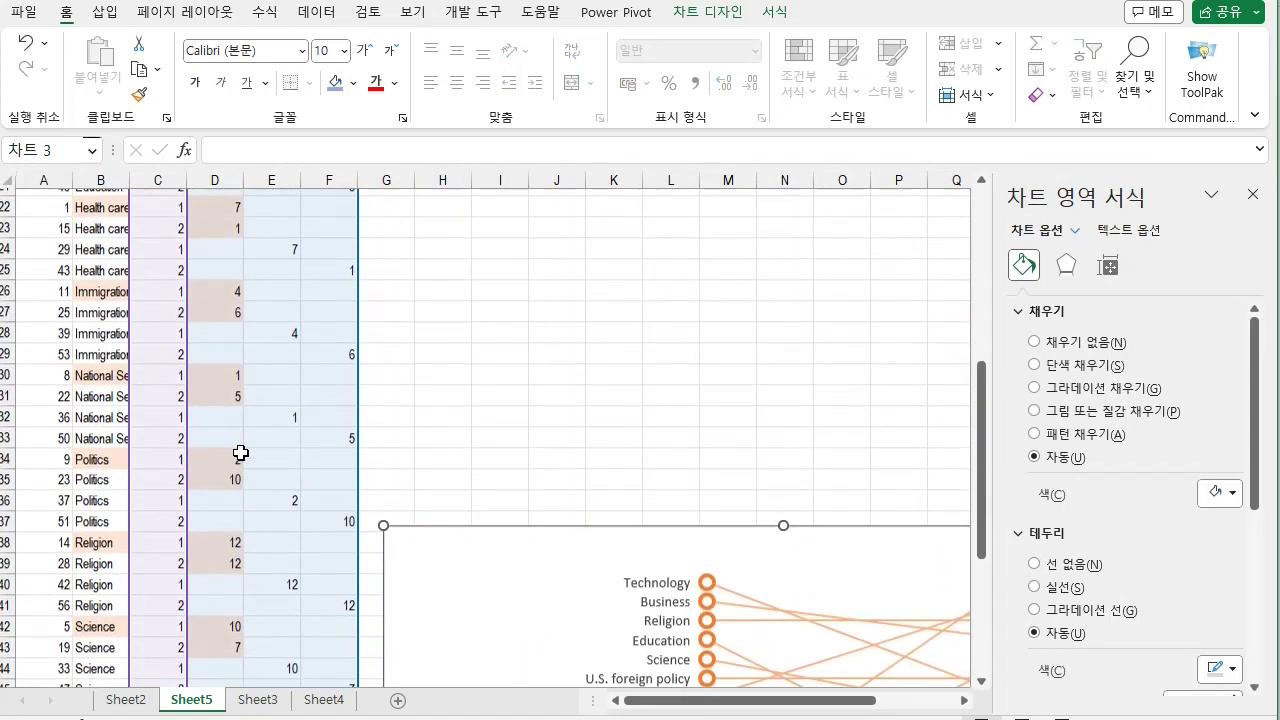
scroll(263, 272, up, 7)
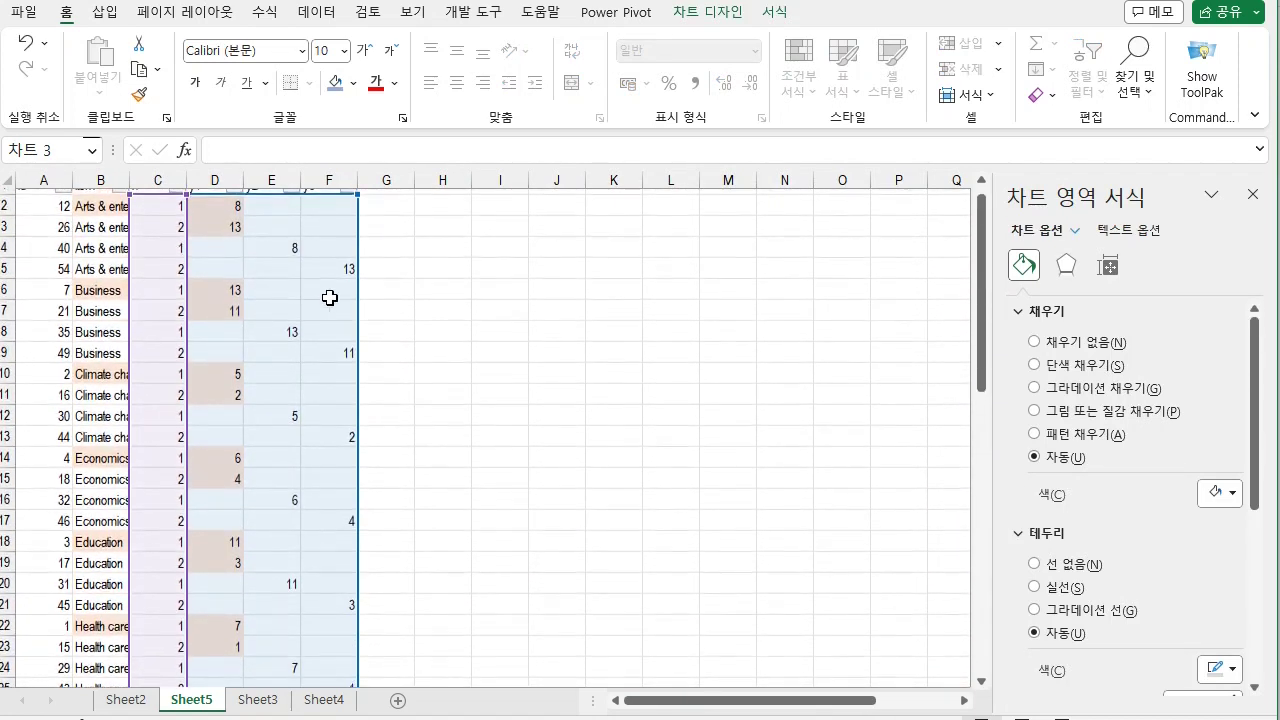
scroll(495, 372, up, 1)
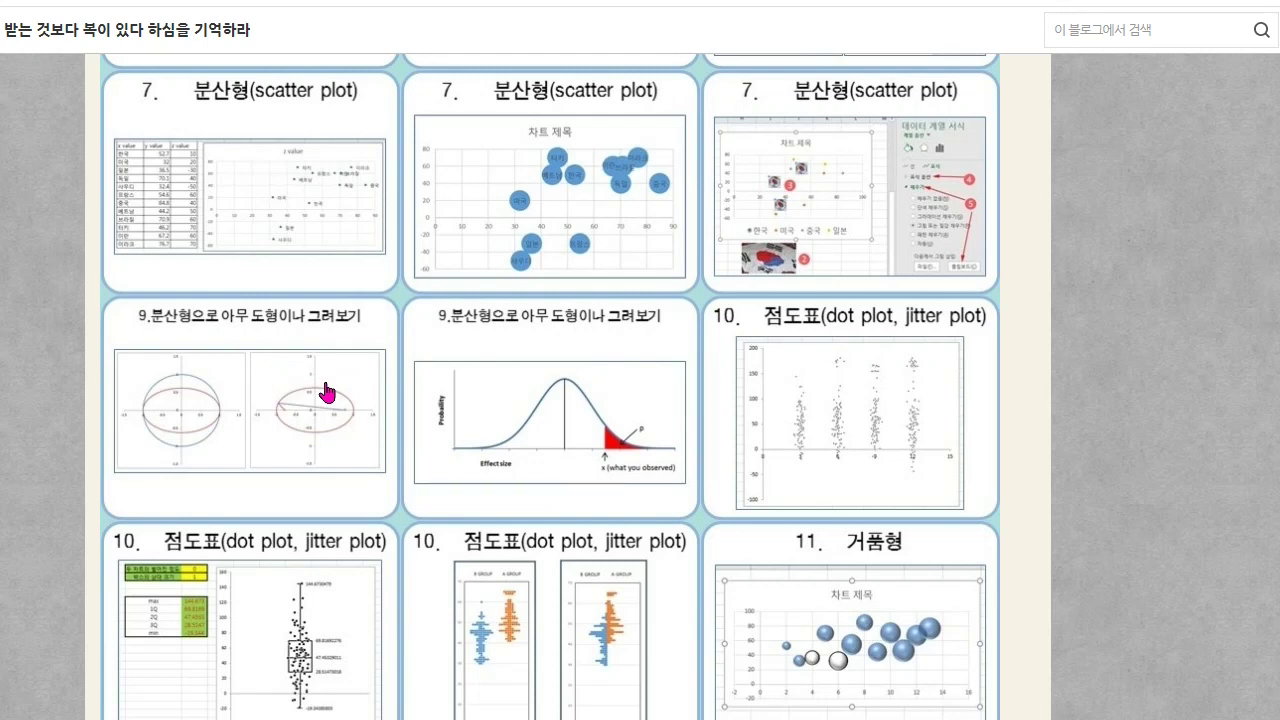
- Switch to the blog page in the browser and look through its gallery of scatter and dot plot examples
scroll(327, 393, up, 1)
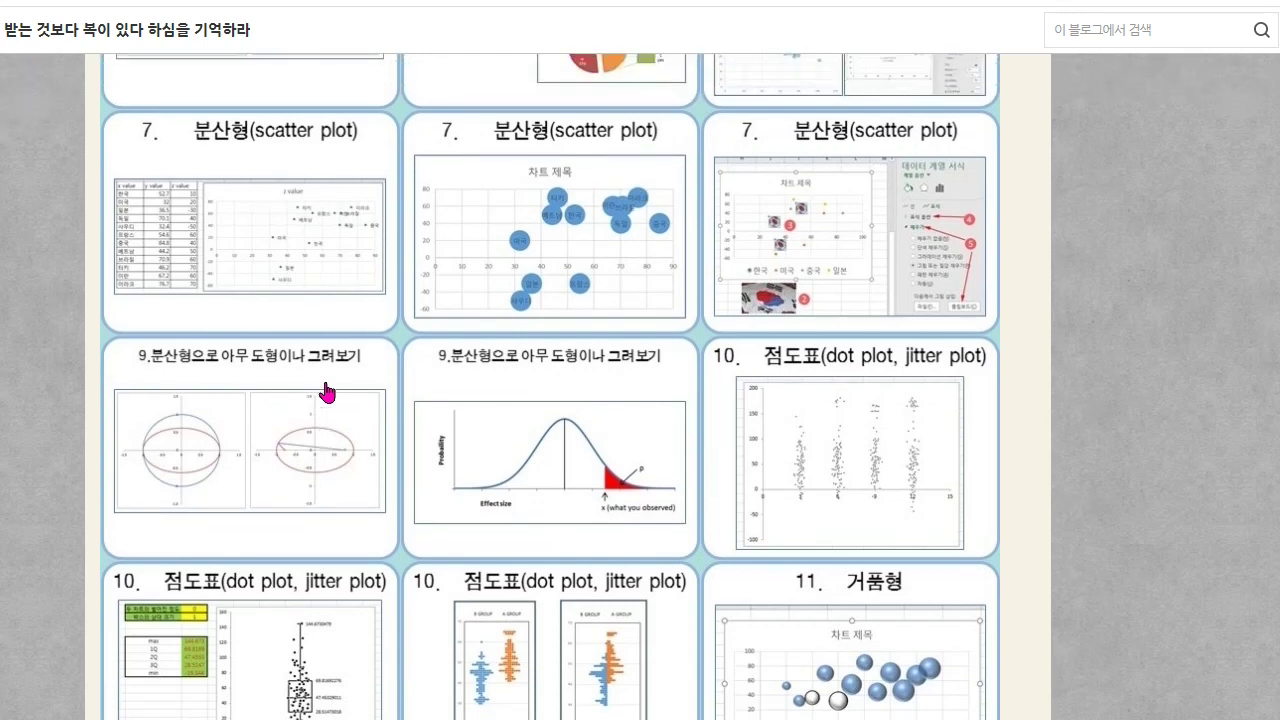